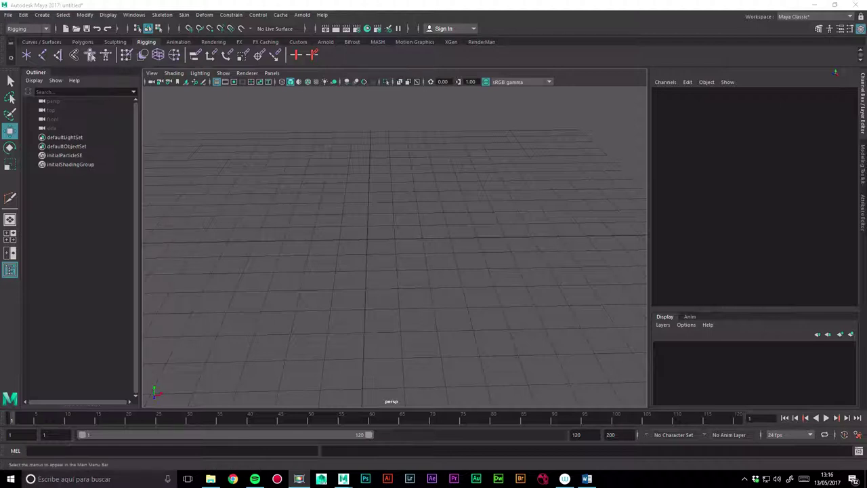
Keep the Rigging menu set and tear off the Constrain menu as a floating window beside the viewport
click(27, 29)
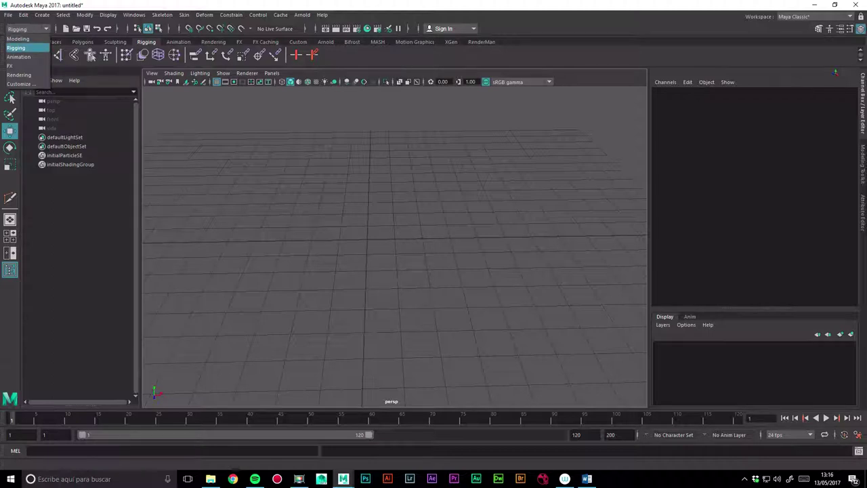
key(Escape)
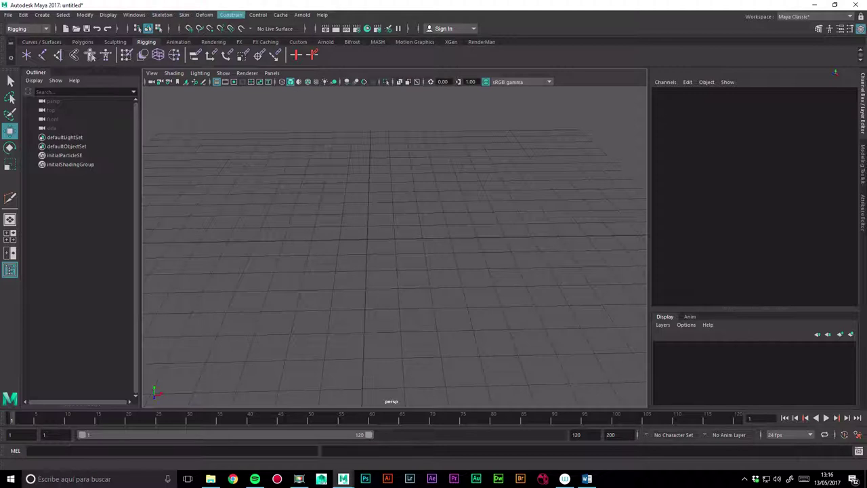
click(230, 15)
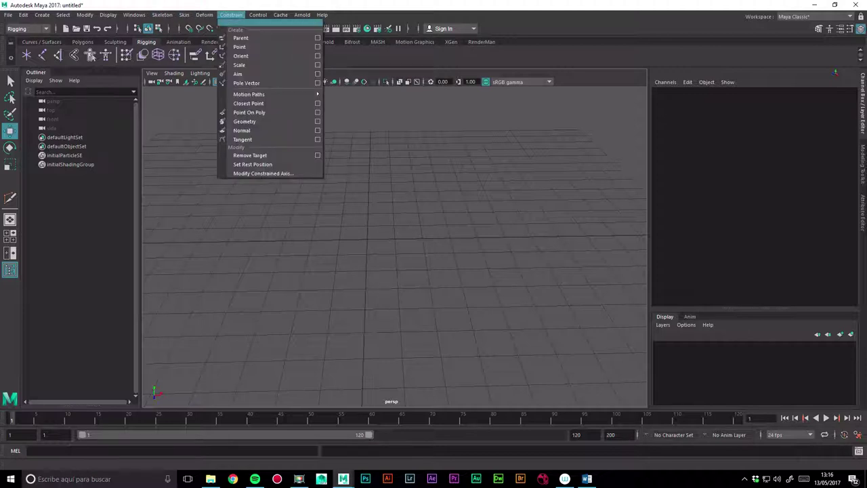
click(271, 24)
mouse_move(271, 15)
mouse_down()
mouse_move(513, 99)
mouse_move(570, 99)
mouse_up()
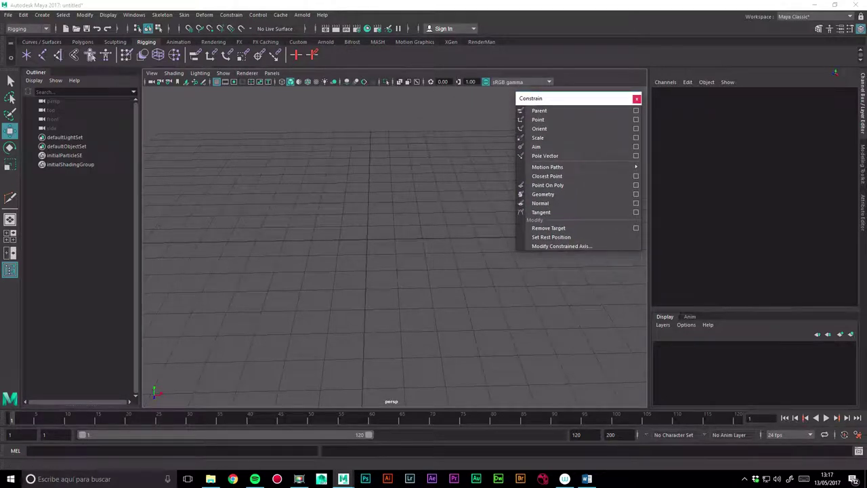
Create a polygon cube, move it left along X, then create a polygon sphere
click(42, 14)
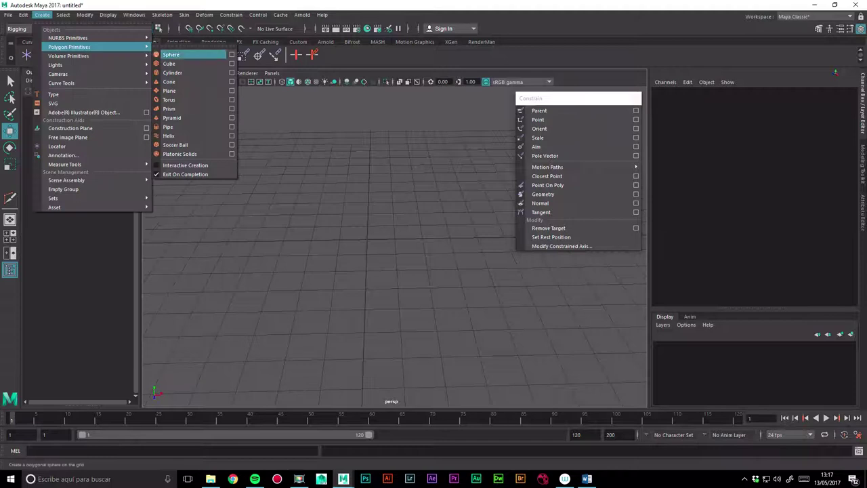
click(178, 61)
drag(406, 238, 305, 240)
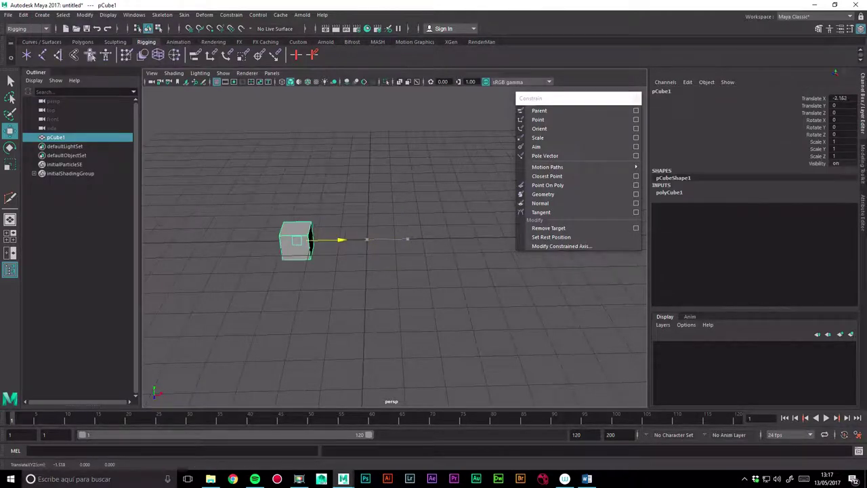
click(42, 15)
mouse_move(69, 47)
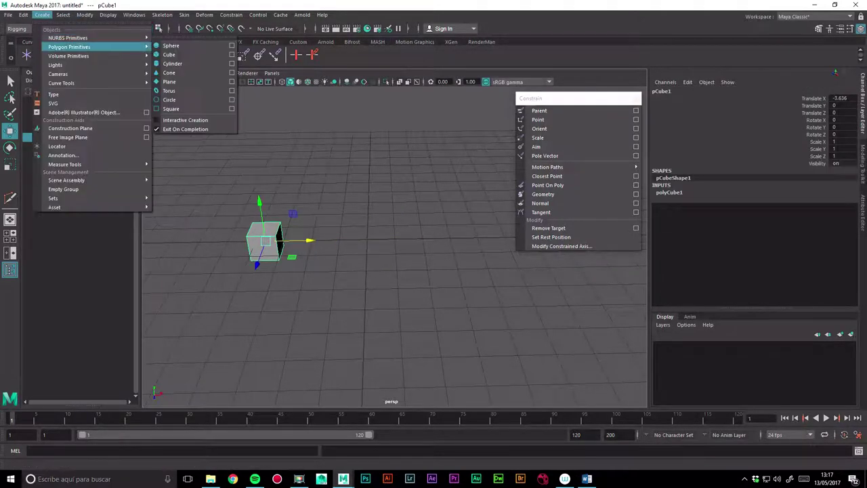
click(177, 43)
Rename the cube 'Cubo' and the sphere 'Esfera' in the Outliner, then deselect
click(55, 137)
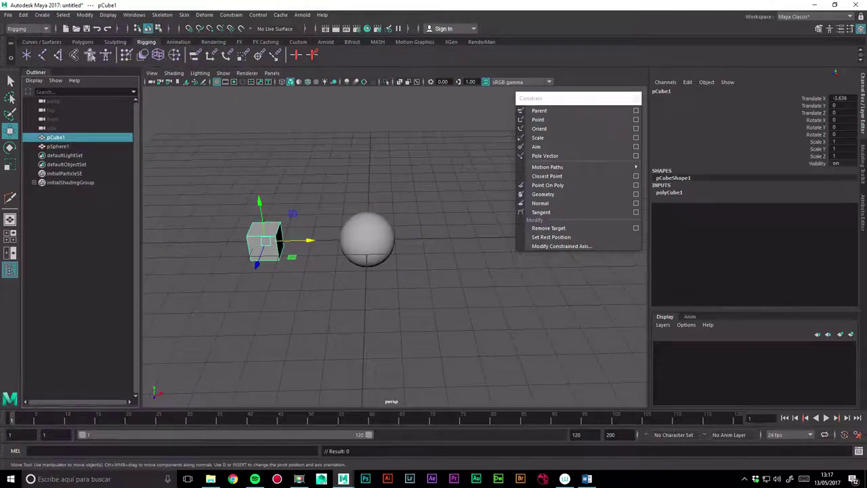
double_click(55, 136)
text(Cubo)
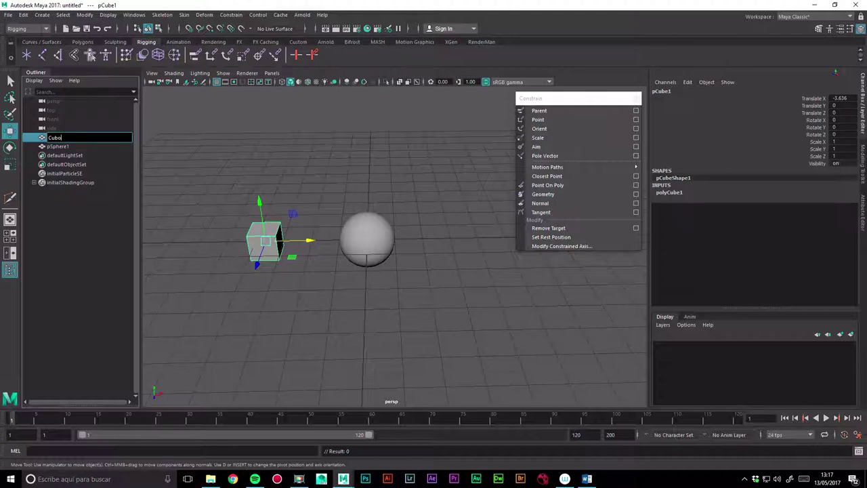
key(Return)
double_click(57, 146)
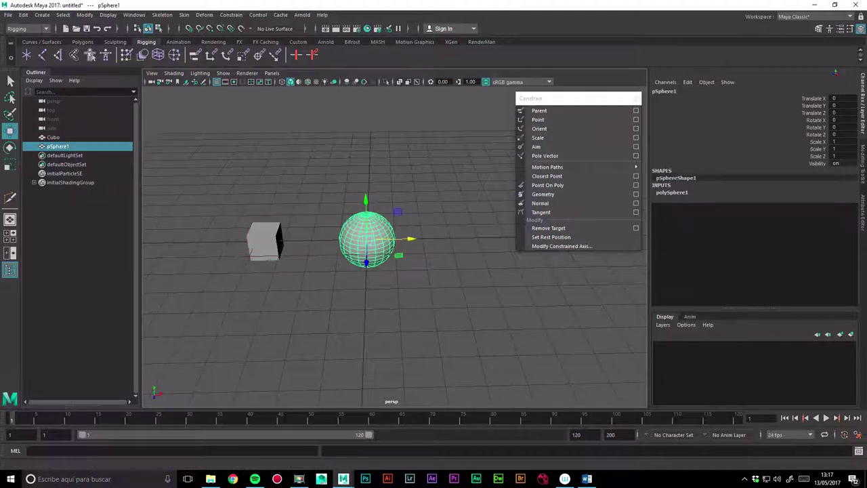
text(Esfera)
key(Return)
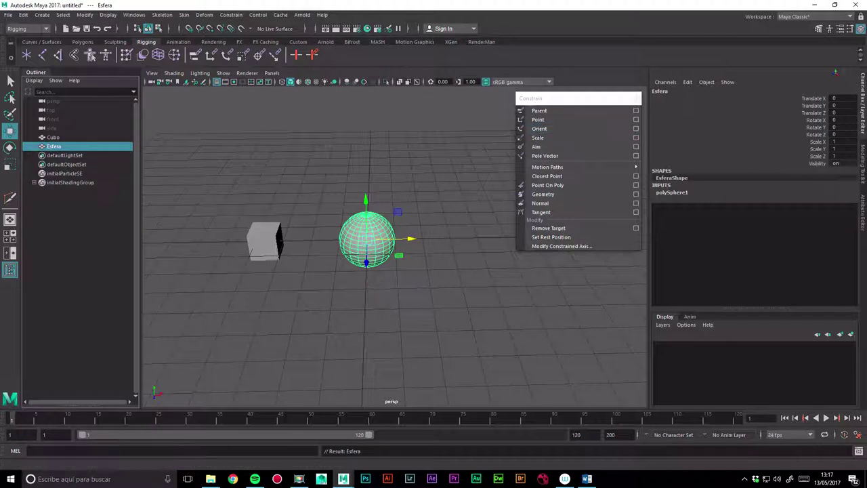
click(447, 325)
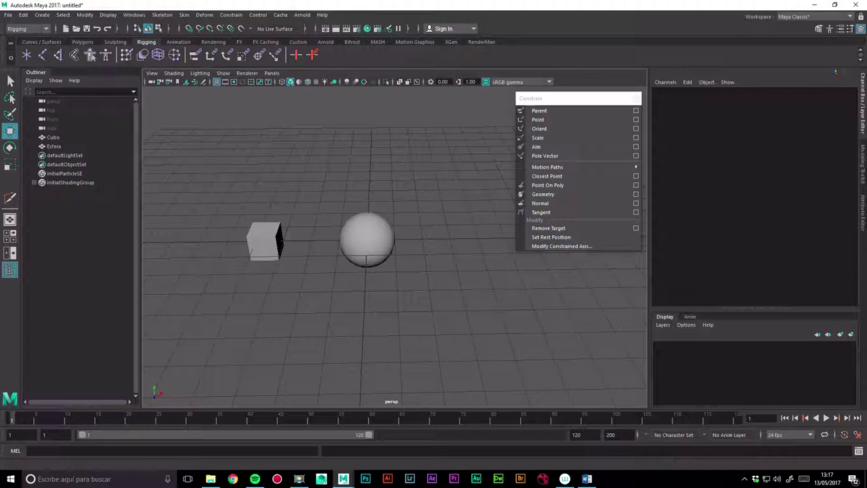
click(366, 239)
click(264, 240)
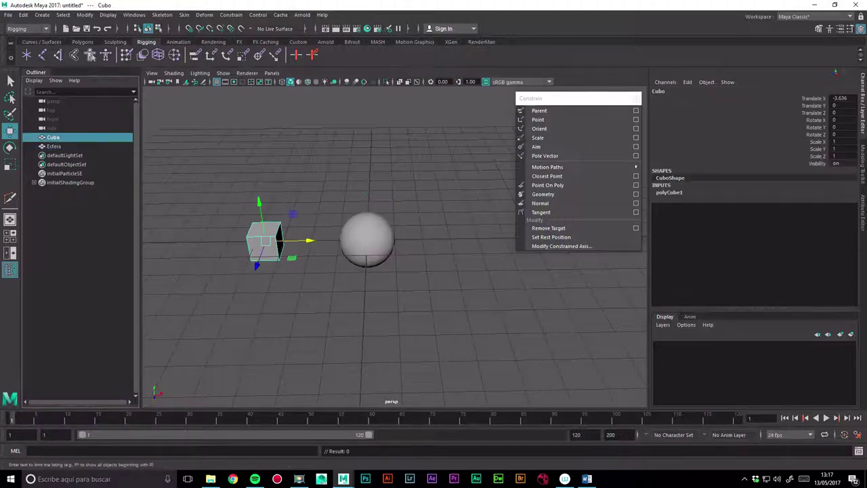
middle_drag(53, 137, 53, 145)
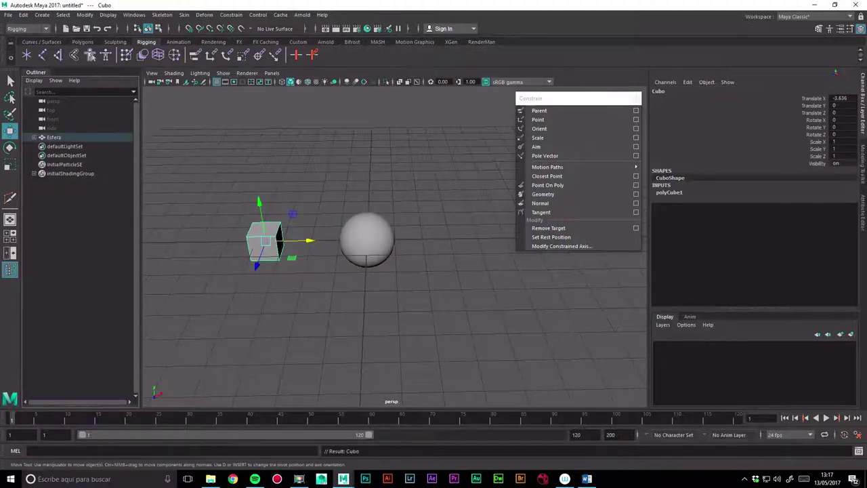
click(34, 137)
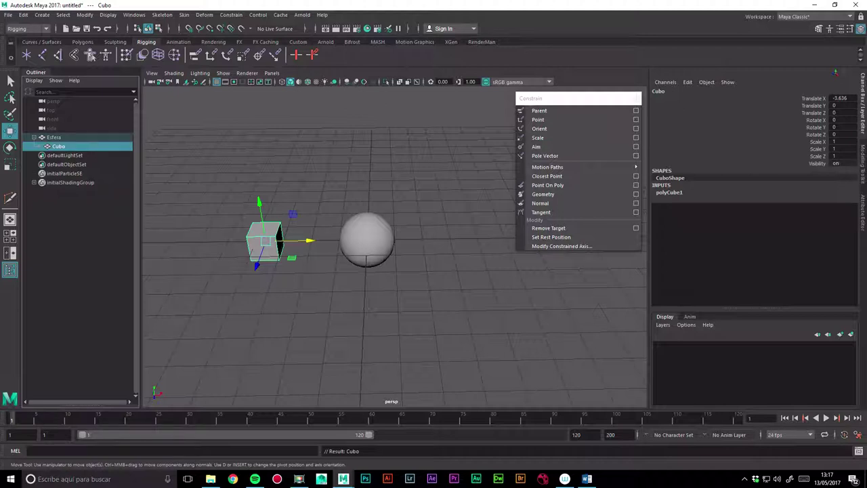
click(53, 137)
click(59, 145)
click(53, 137)
click(58, 146)
click(53, 137)
click(82, 271)
click(53, 137)
mouse_move(367, 238)
mouse_down()
mouse_move(331, 170)
mouse_move(338, 205)
mouse_move(370, 217)
mouse_move(363, 213)
mouse_up()
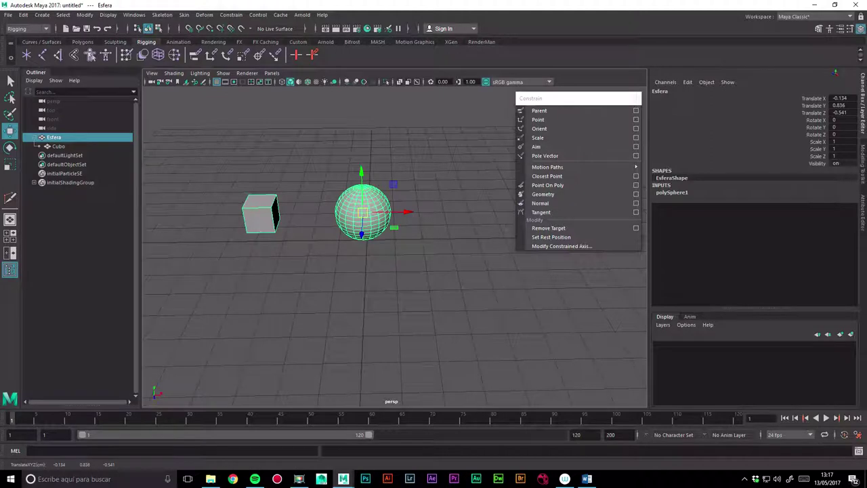
key(ctrl+z)
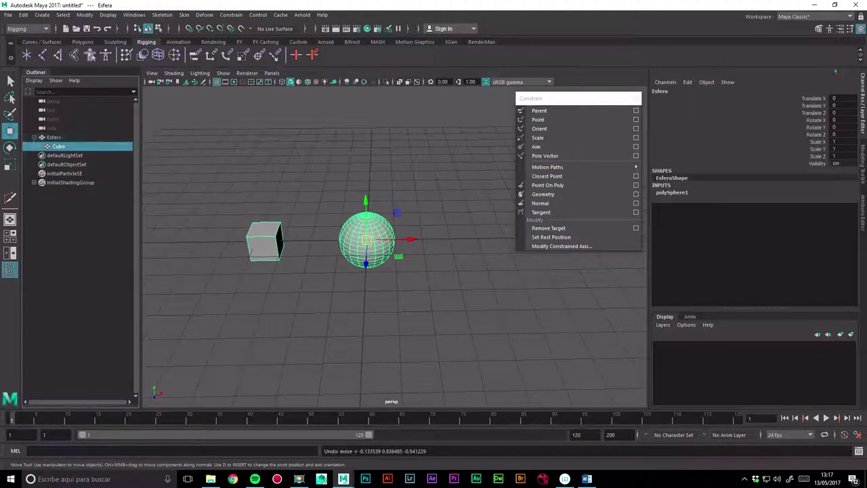
key(Down)
key(shift+p)
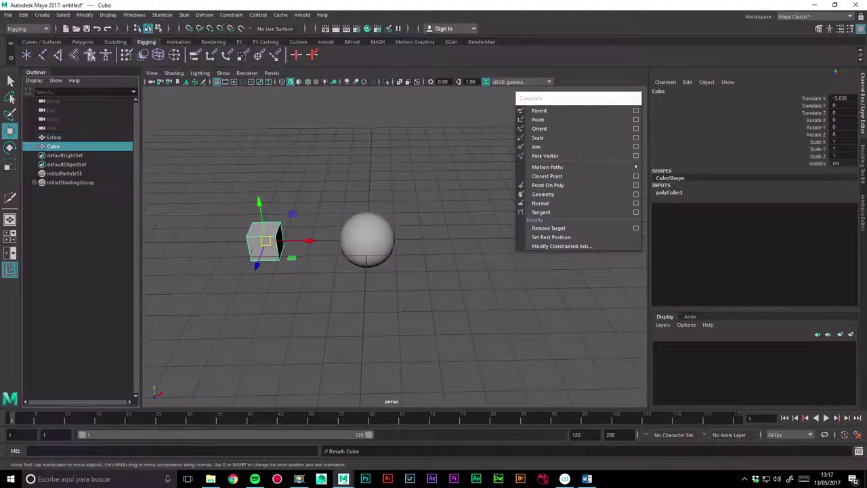
click(474, 135)
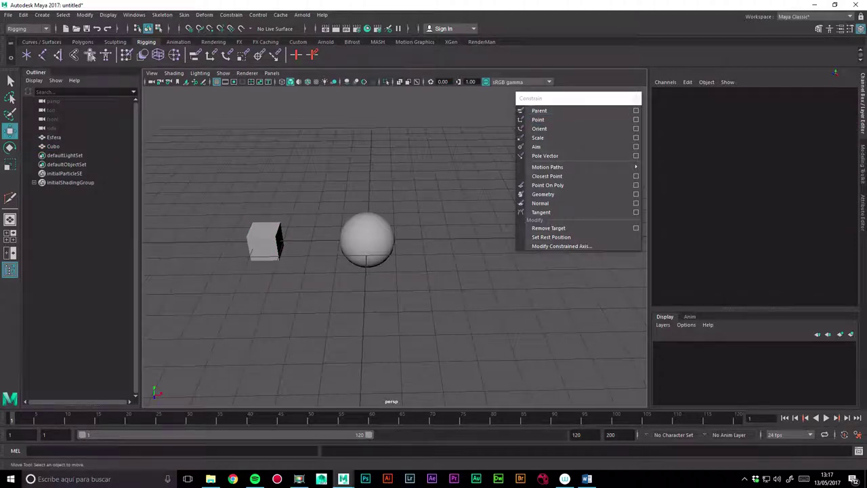
Parent-constrain Cubo to Esfera with Maintain offset on, creating Cubo_parentConstraint1
click(379, 223)
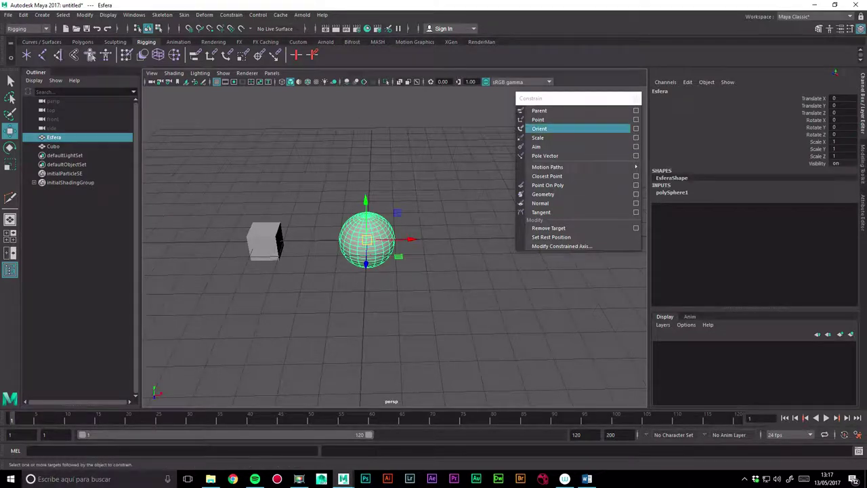
ctrl+click(53, 147)
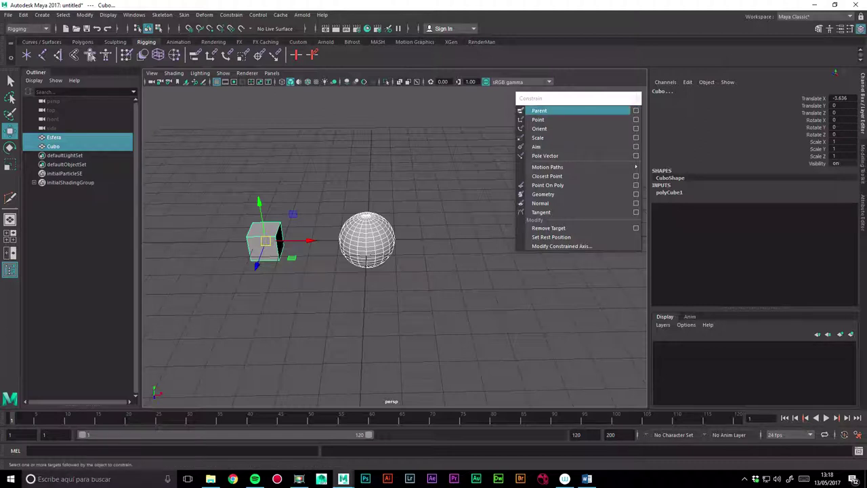
click(635, 110)
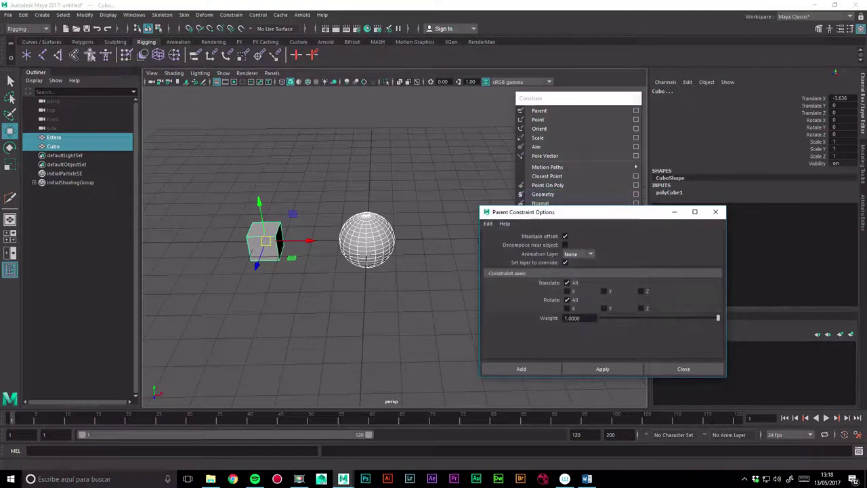
drag(542, 212, 500, 239)
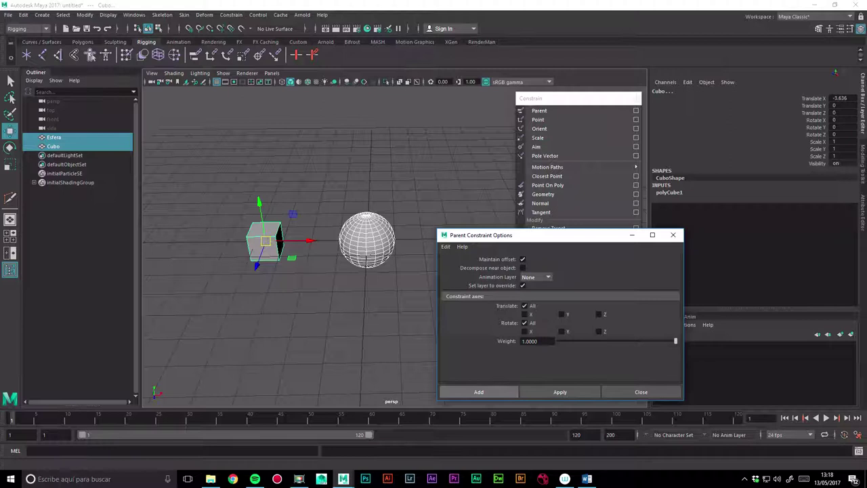
click(479, 391)
click(479, 392)
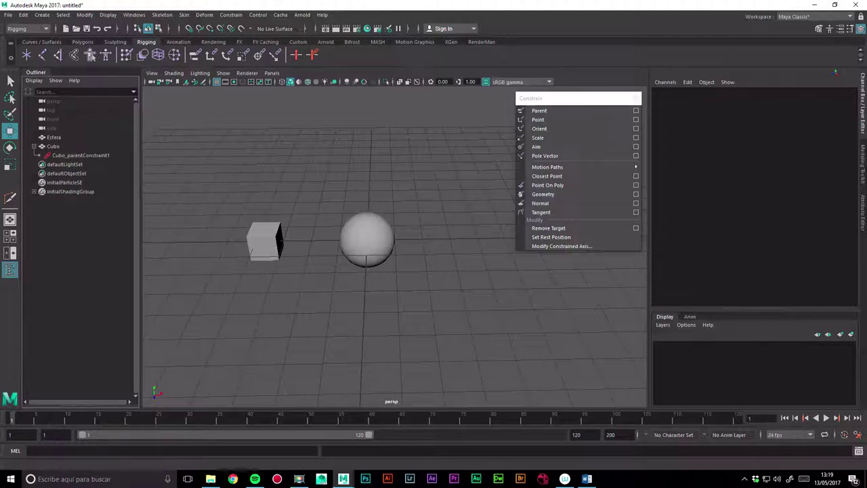
Test the constraint by moving Esfera up and down and rotating it in Z (undone); reopen Parent options
click(80, 156)
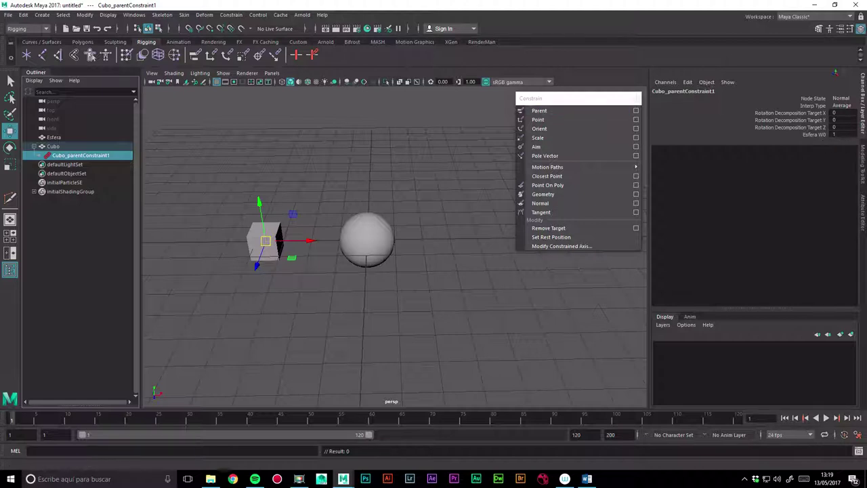
click(434, 312)
click(366, 240)
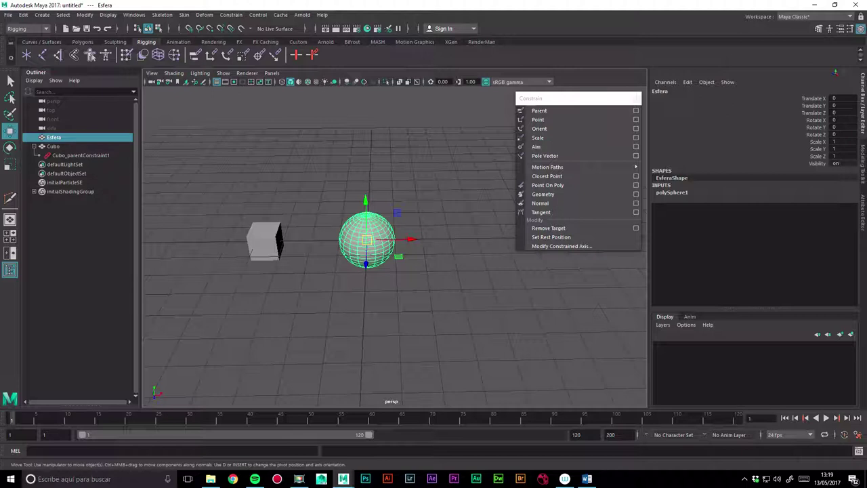
mouse_move(366, 204)
mouse_down()
mouse_move(365, 190)
mouse_move(365, 272)
mouse_move(365, 118)
mouse_move(366, 276)
mouse_move(363, 133)
mouse_up()
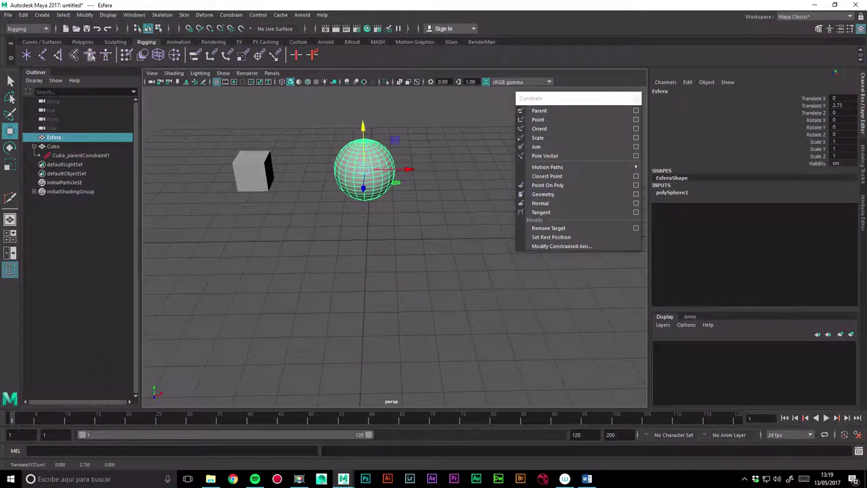
mouse_move(363, 132)
mouse_down()
mouse_move(366, 344)
mouse_move(366, 160)
mouse_move(365, 181)
mouse_up()
mouse_move(409, 239)
mouse_down()
mouse_move(391, 194)
mouse_move(379, 252)
mouse_up()
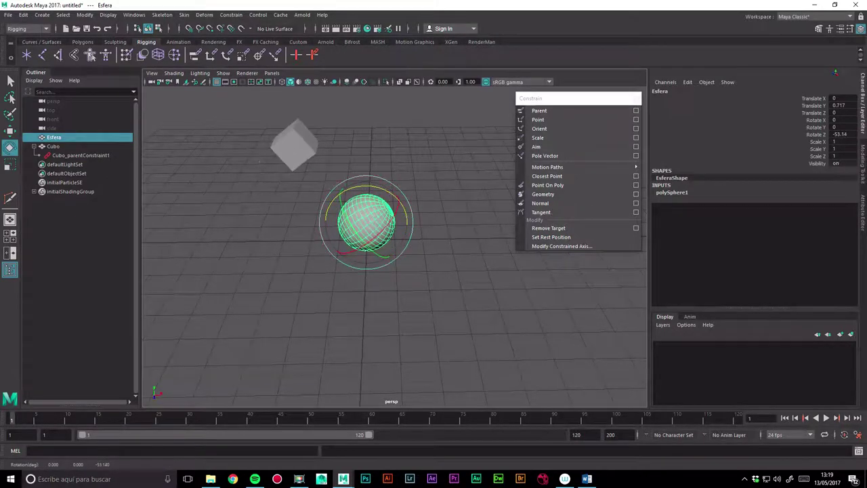
key(ctrl+z)
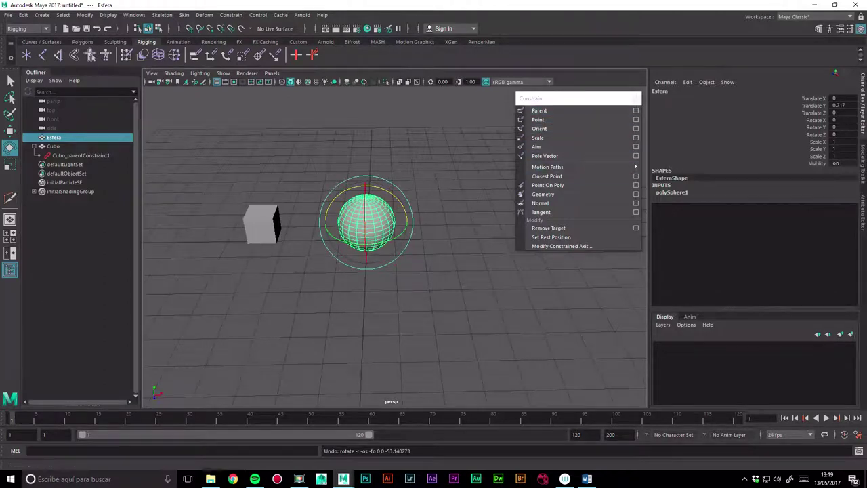
click(635, 110)
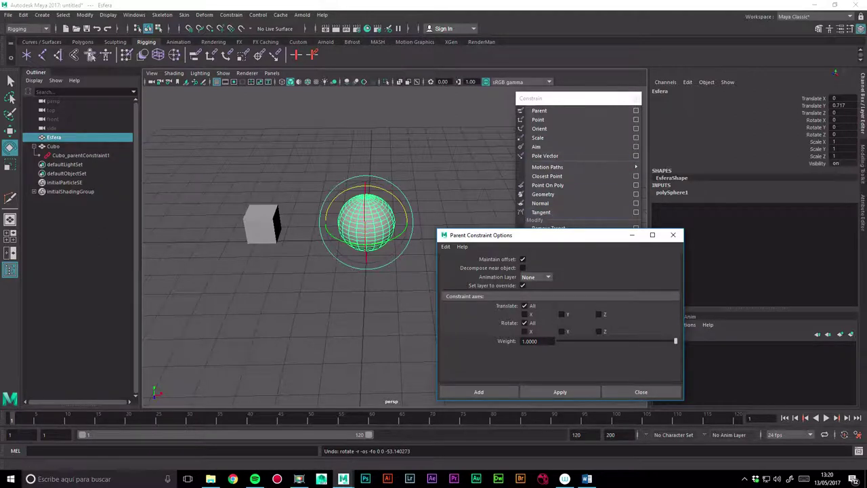
Close the Parent options, delete Cubo_parentConstraint1, and reselect Esfera with the Move tool
click(640, 392)
click(407, 198)
click(369, 223)
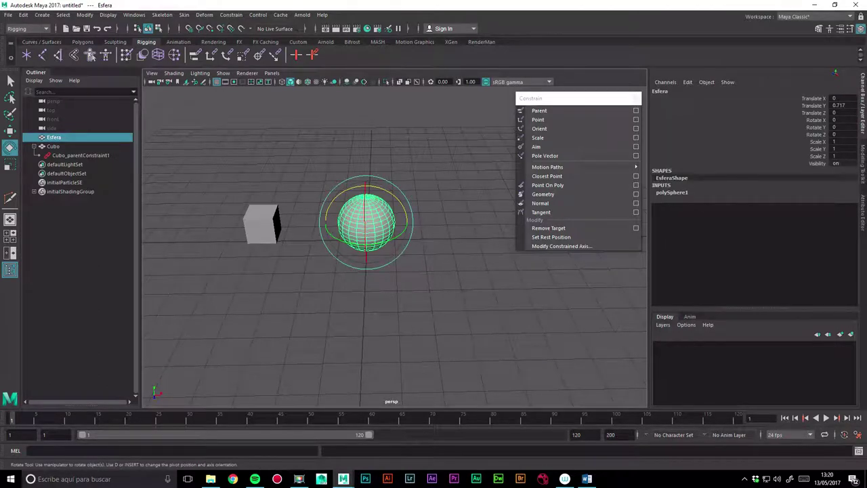
click(80, 155)
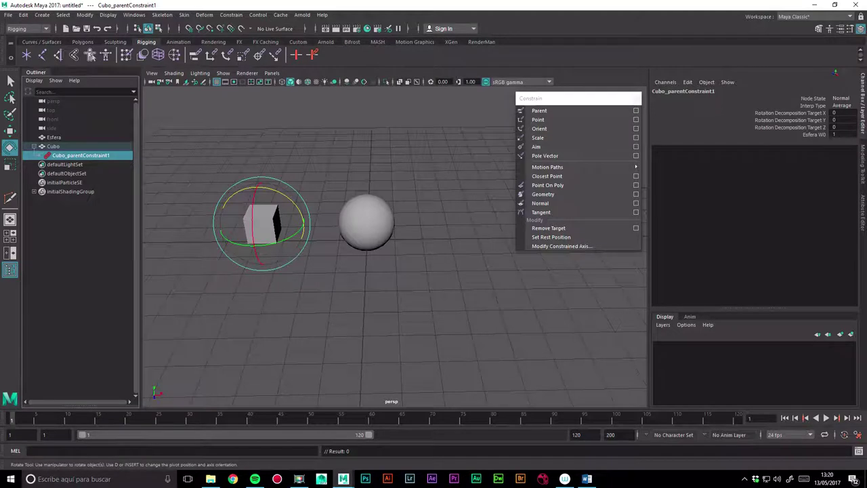
key(Delete)
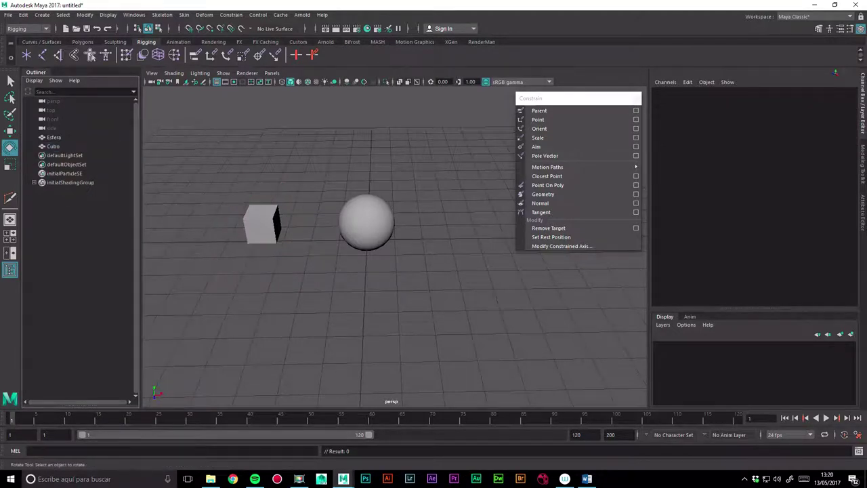
click(54, 136)
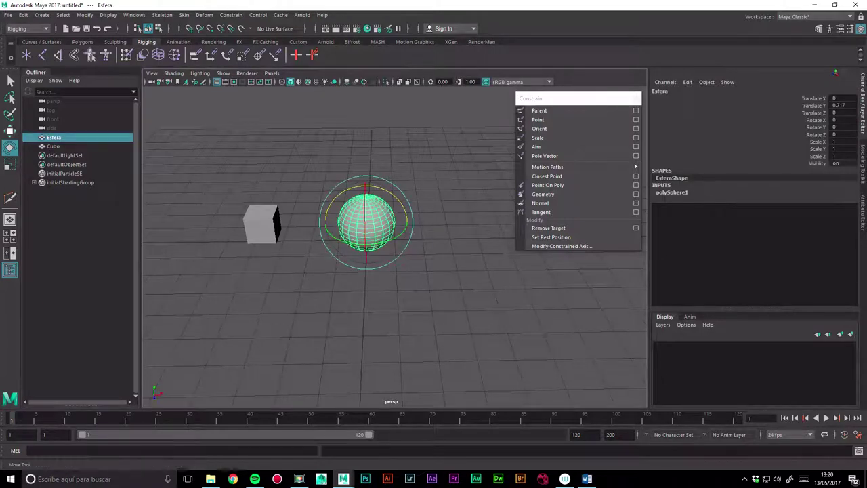
key(w)
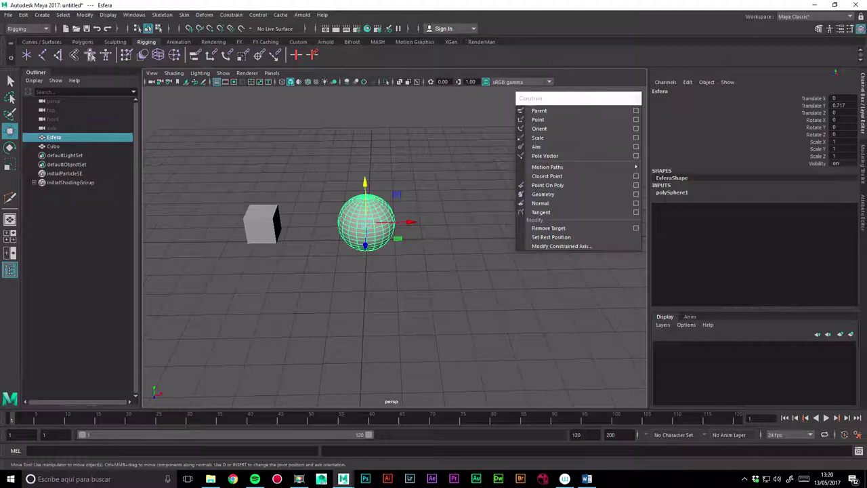
Parent-constrain Cubo to Esfera with Rotate All unchecked, constraining translation only
ctrl+click(53, 147)
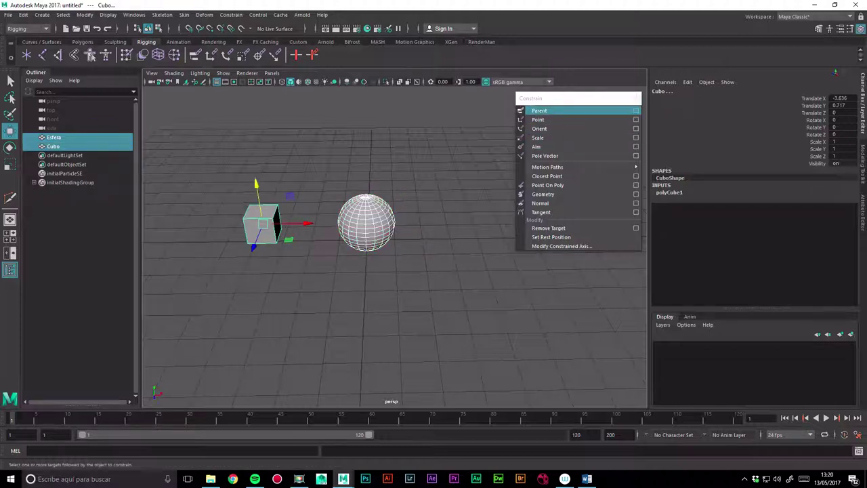
click(635, 111)
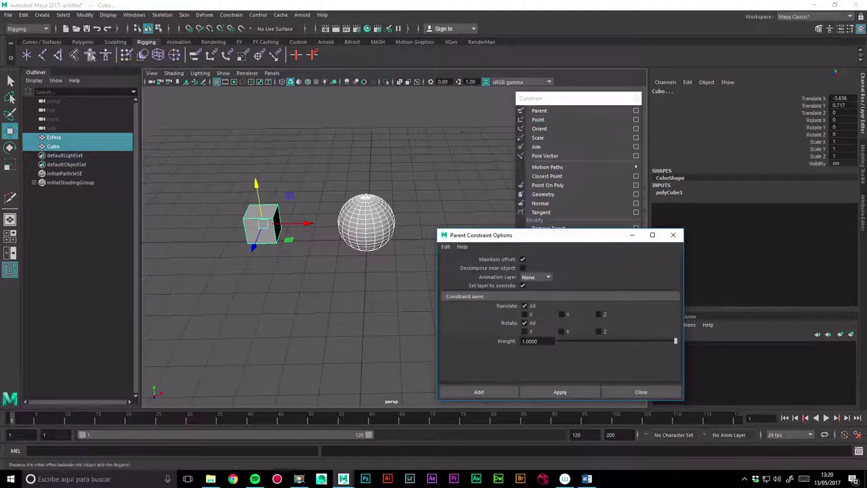
click(524, 323)
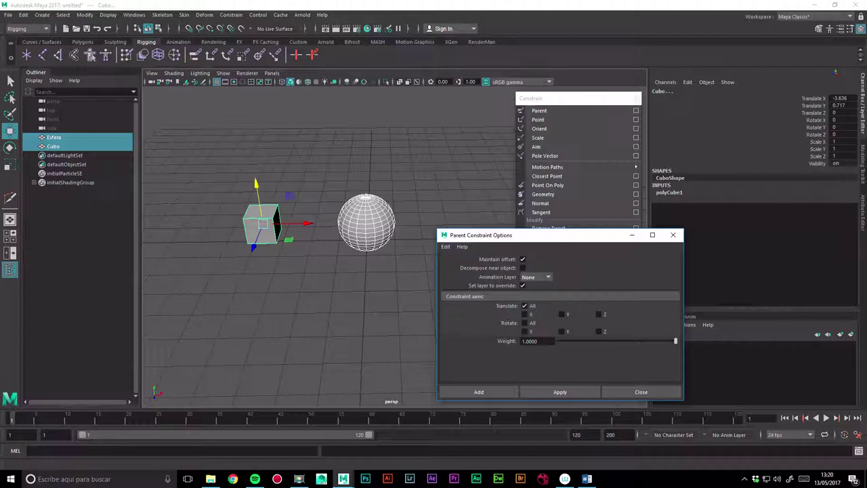
click(478, 392)
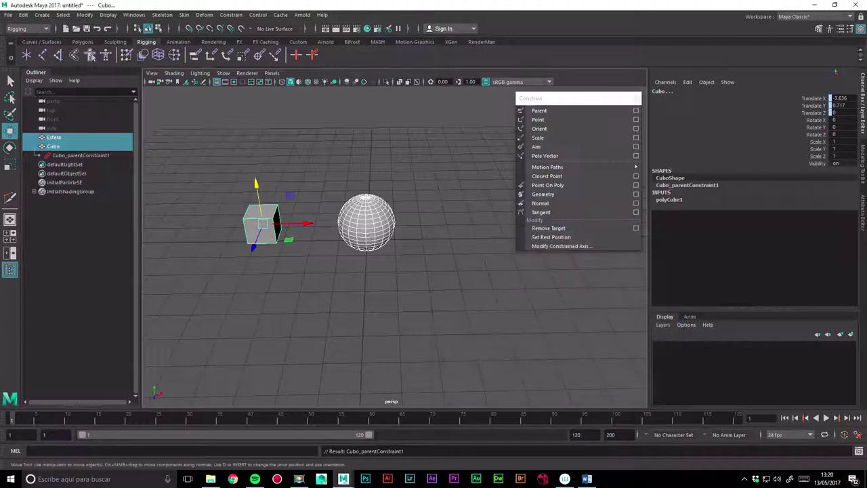
Move Esfera along Y and X to check Cubo follows, undoing the sideways move
click(379, 173)
click(369, 217)
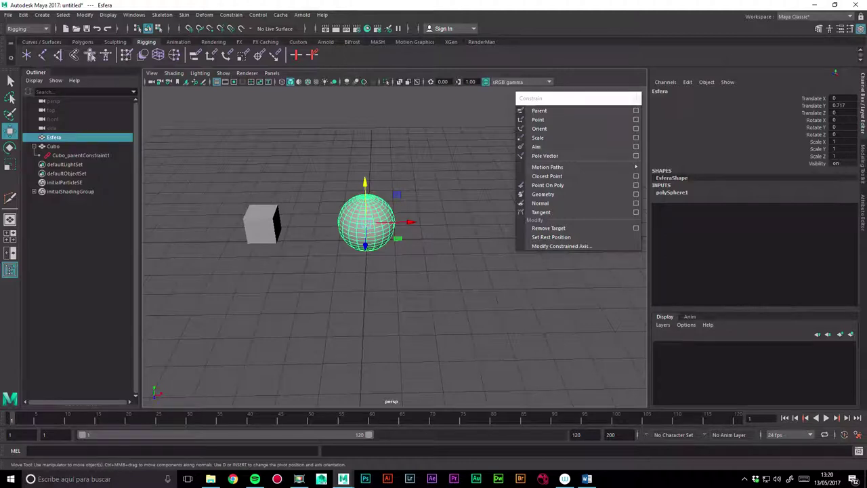
drag(365, 181, 365, 166)
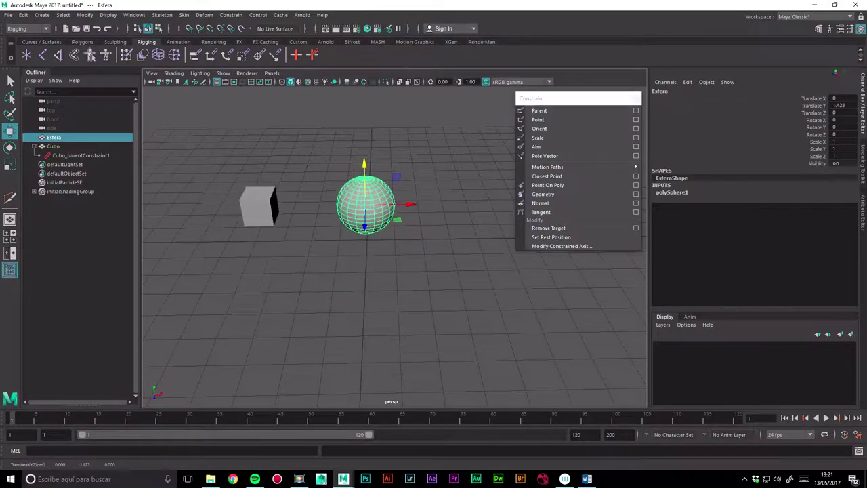
drag(425, 218, 407, 221)
key(ctrl+z)
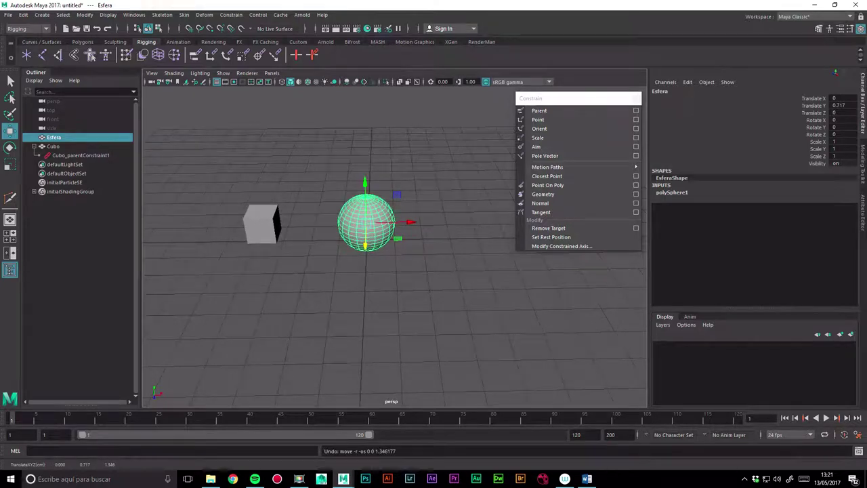
Rotate Esfera around Z, X and Y to test the cube, undoing each rotation
key(e)
mouse_move(379, 178)
mouse_down()
mouse_move(407, 203)
mouse_move(406, 218)
mouse_move(392, 195)
mouse_move(396, 201)
mouse_up()
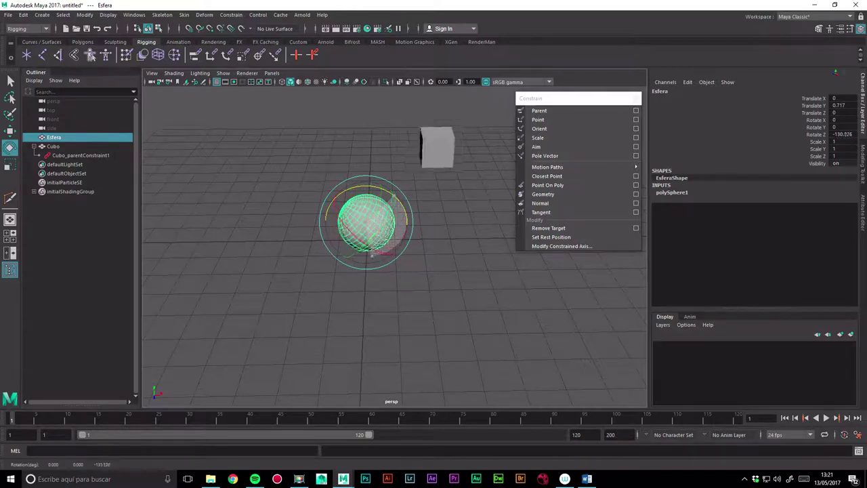
key(ctrl+z)
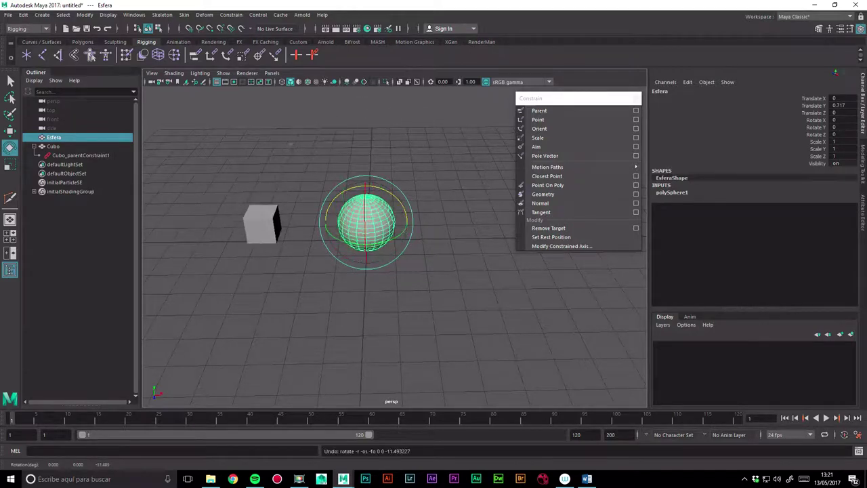
mouse_move(365, 193)
mouse_down()
mouse_move(369, 217)
mouse_move(369, 203)
mouse_up()
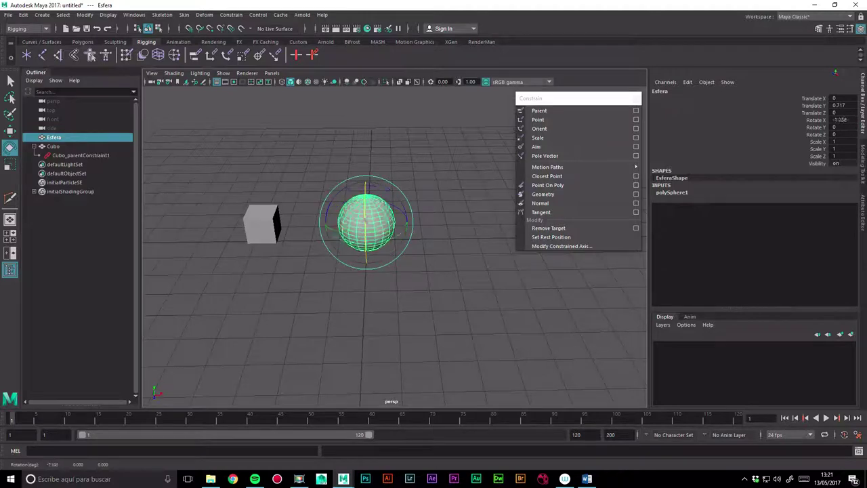
key(ctrl+z)
drag(383, 243, 396, 234)
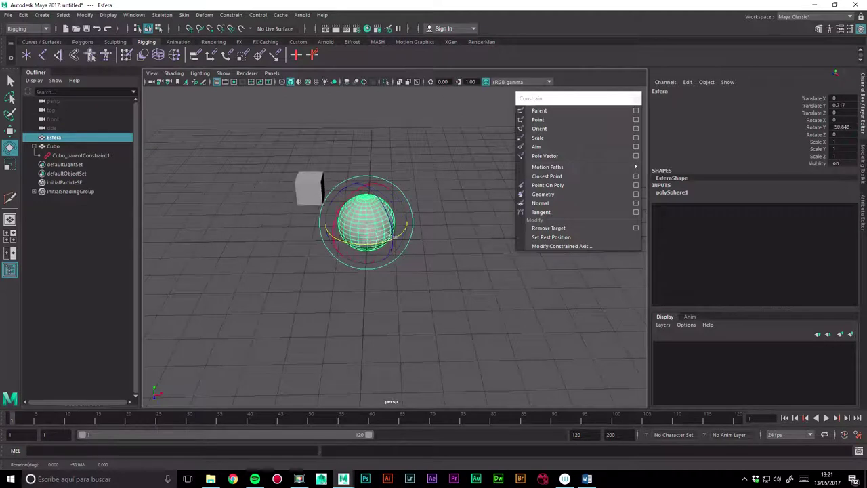
drag(396, 234, 393, 234)
key(ctrl+z)
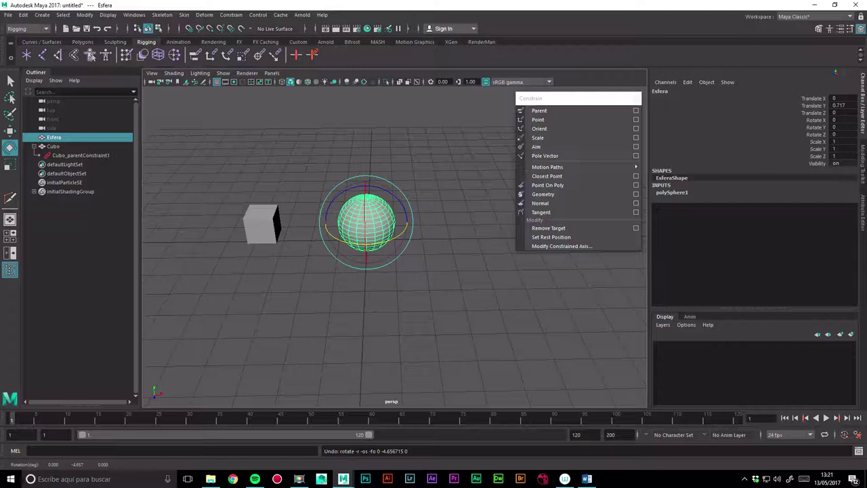
Replace the constraint with a parent constraint having Translate All off and Rotate All on
click(80, 155)
key(Delete)
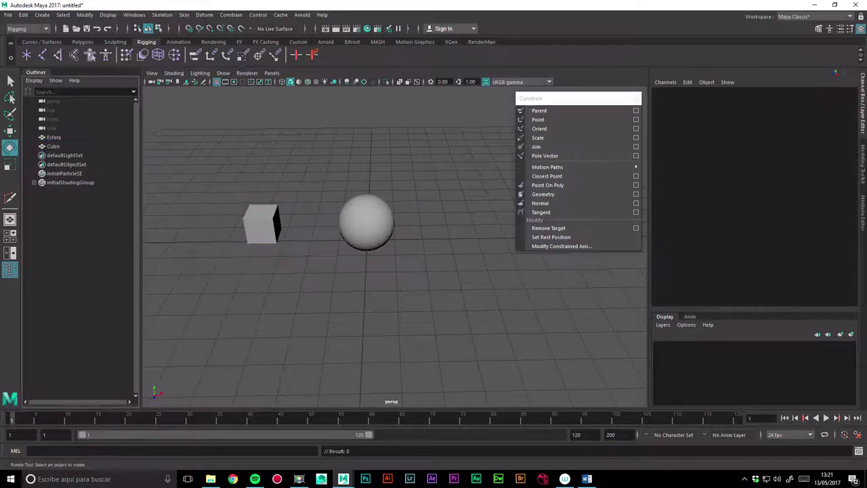
click(53, 137)
ctrl+click(53, 146)
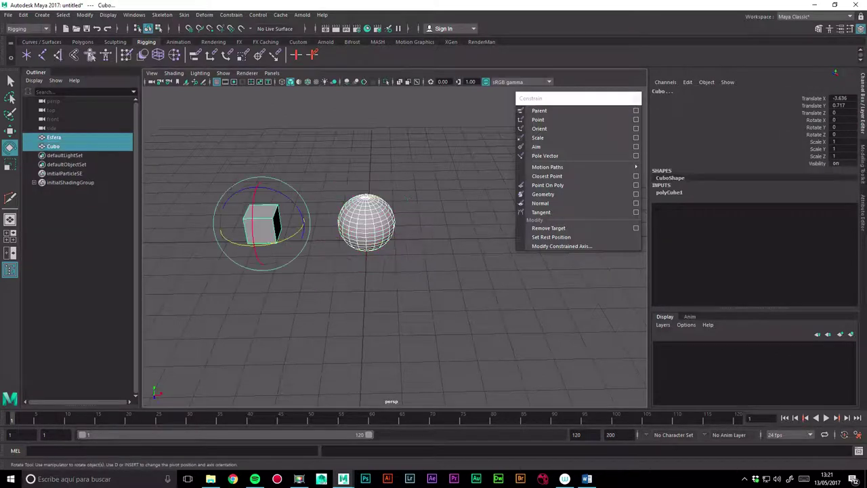
click(635, 111)
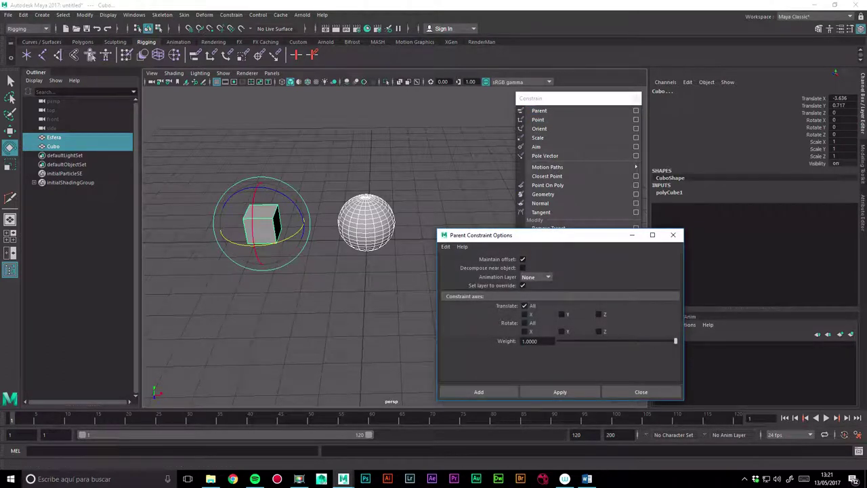
click(524, 306)
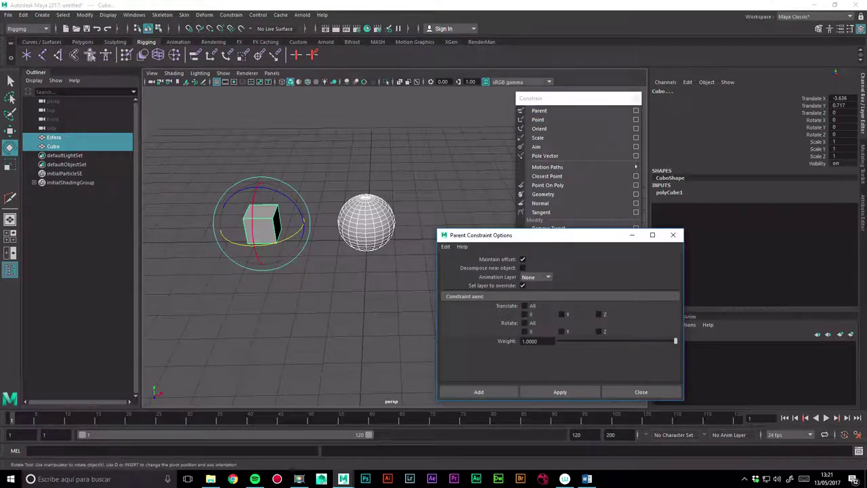
click(524, 322)
click(479, 391)
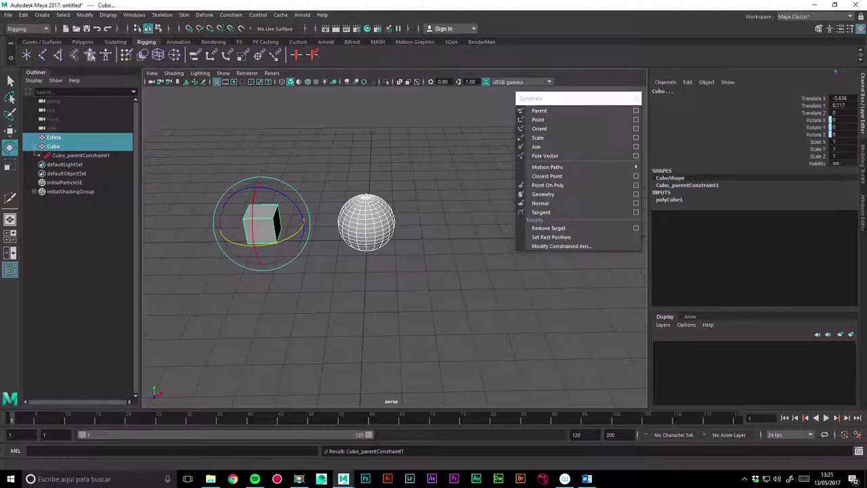
Move Esfera up along Y and confirm Cubo stays in place
click(261, 223)
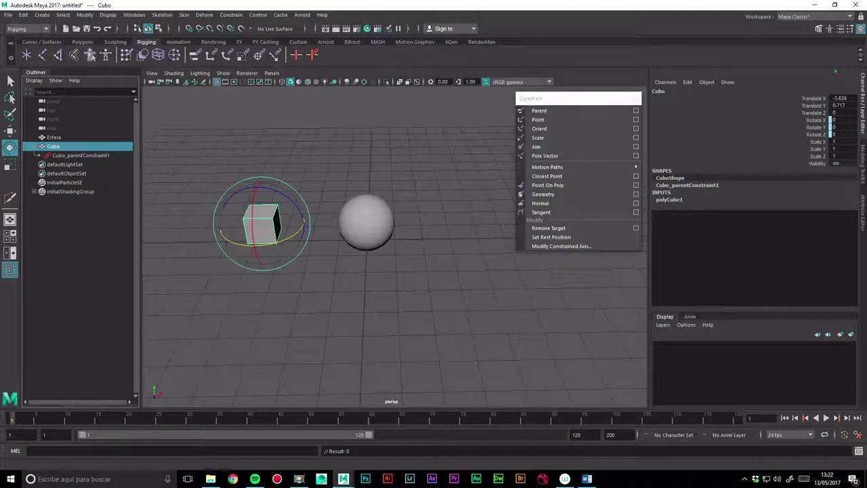
click(53, 136)
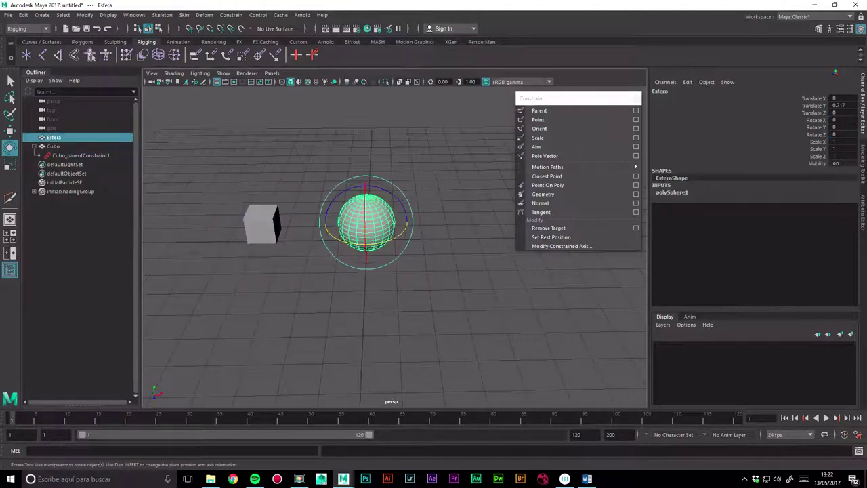
key(w)
mouse_move(366, 203)
mouse_down()
mouse_move(366, 147)
mouse_move(365, 242)
mouse_move(366, 124)
mouse_move(366, 252)
mouse_move(370, 183)
mouse_up()
click(261, 224)
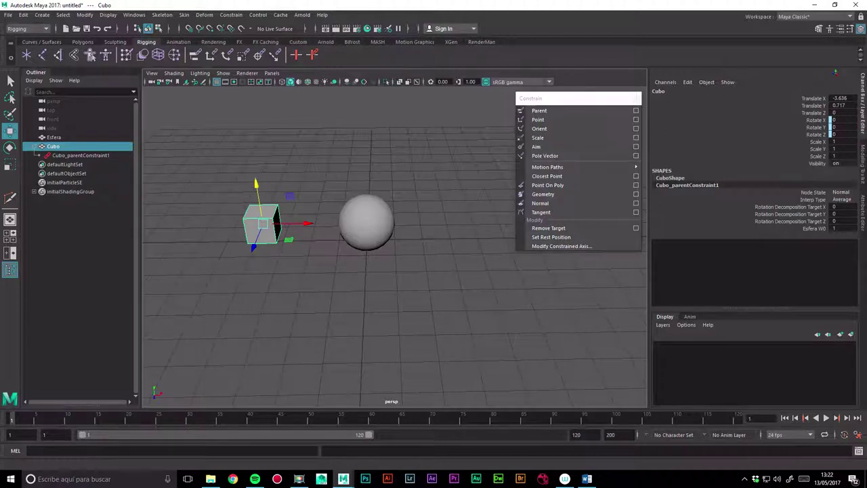
mouse_move(388, 177)
mouse_down()
mouse_move(372, 239)
mouse_move(400, 234)
mouse_move(405, 221)
mouse_up()
Rotate Esfera around Y and Z to see Cubo turn, undoing each rotation
key(e)
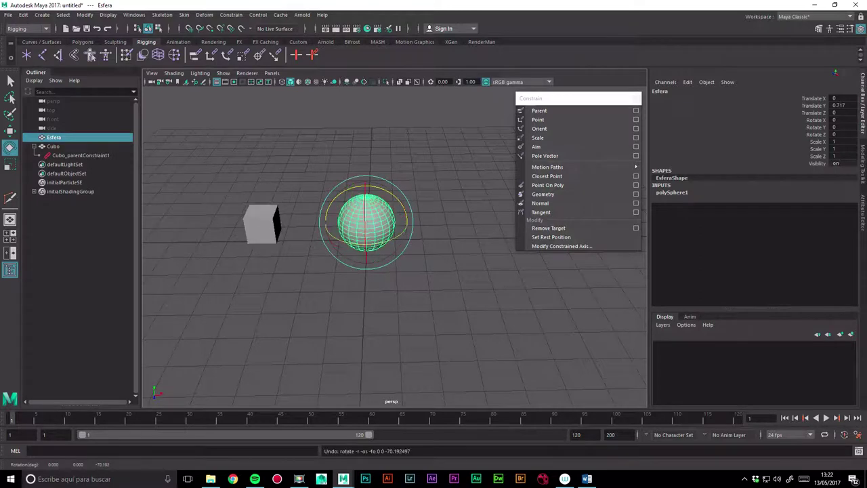
drag(405, 221, 406, 225)
key(ctrl+z)
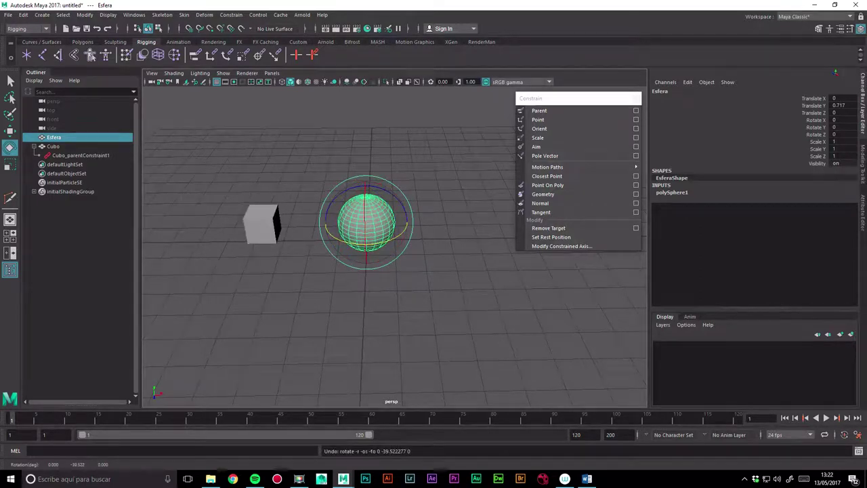
drag(405, 224, 406, 216)
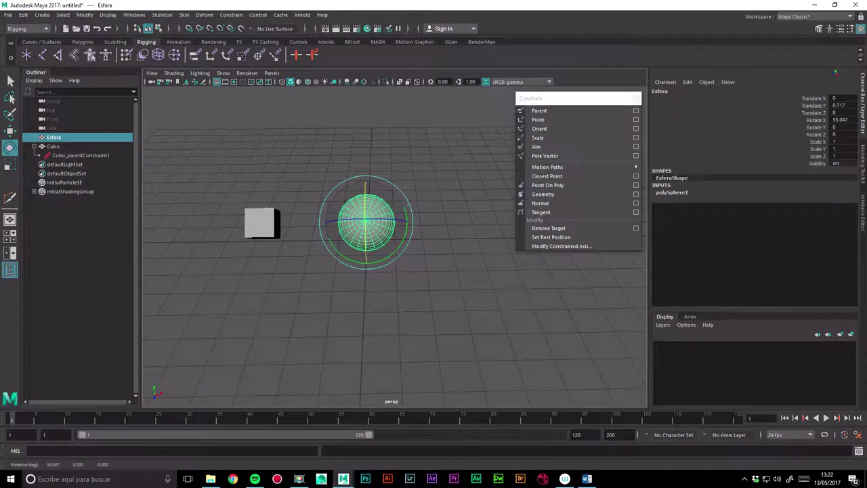
key(ctrl+z)
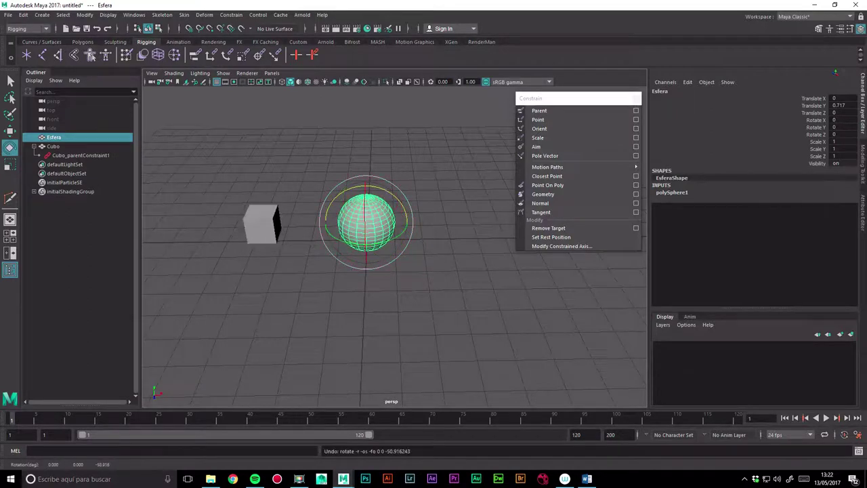
Move Esfera aside, then set its Translate X, Y and Z to 0 in the Channel Box
key(w)
mouse_move(365, 222)
mouse_down()
mouse_move(446, 342)
mouse_move(470, 317)
mouse_up()
key(e)
key(ctrl+z)
key(ctrl+z)
drag(839, 98, 840, 112)
text(0)
key(Return)
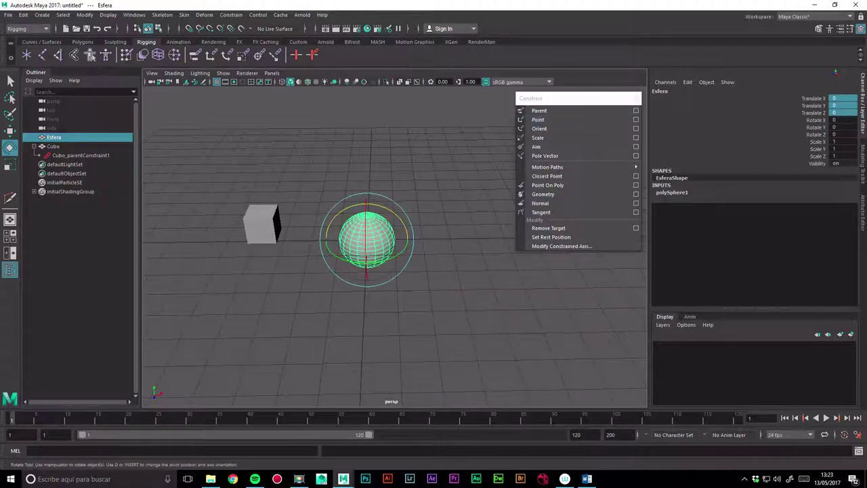
Move Cubo up and left, then rotate Esfera to see the cube follow
click(263, 223)
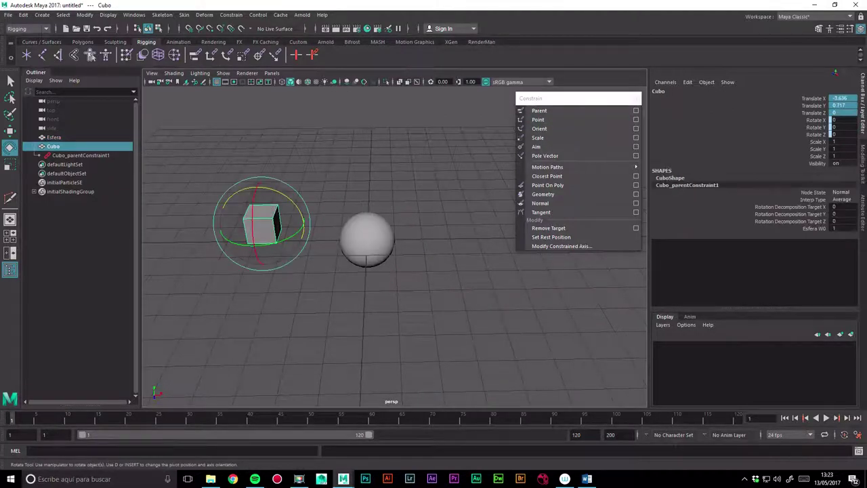
key(w)
drag(262, 223, 211, 149)
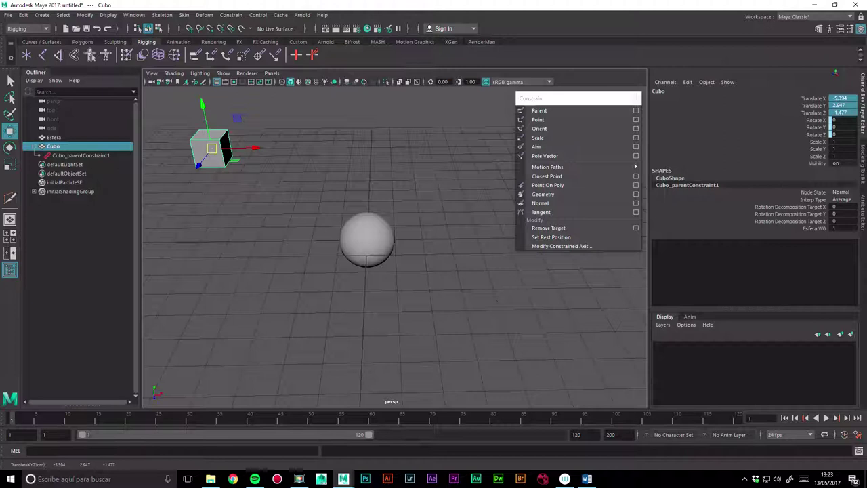
click(366, 238)
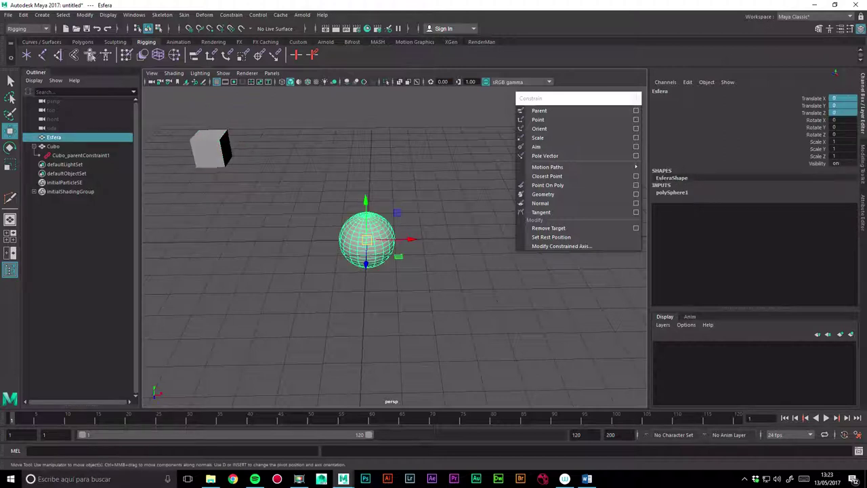
key(e)
drag(369, 204, 403, 220)
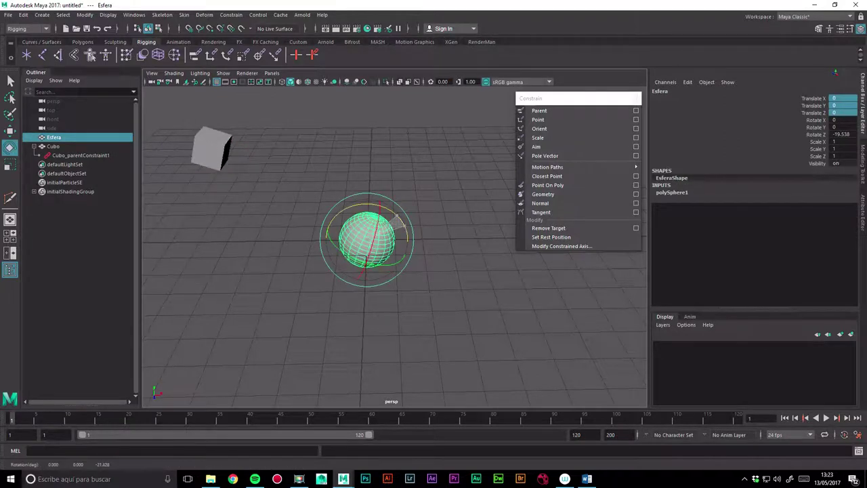
Try rotating the constrained Cubo by hand, then nudge Esfera right so the cube follows
click(53, 146)
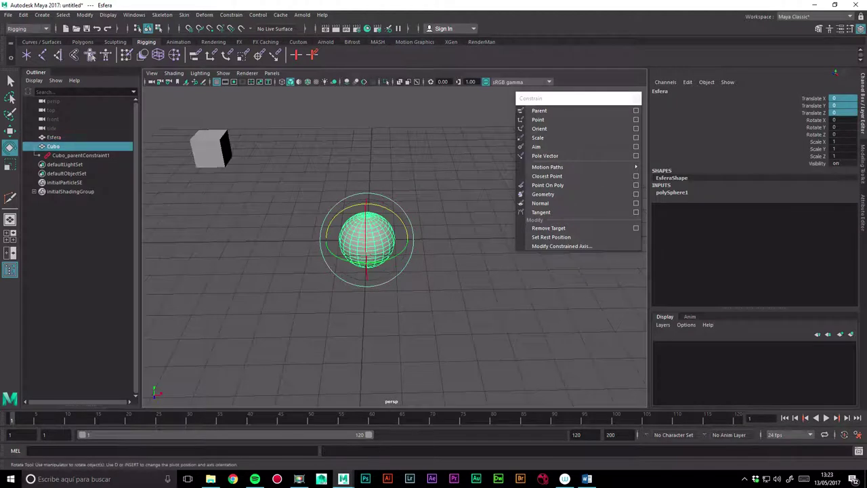
mouse_move(253, 146)
mouse_down()
mouse_move(224, 189)
mouse_move(232, 116)
mouse_move(243, 146)
mouse_up()
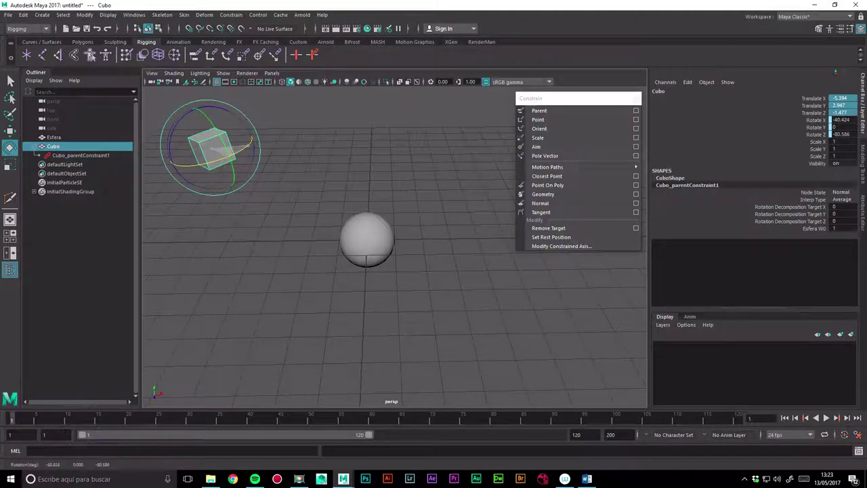
click(369, 237)
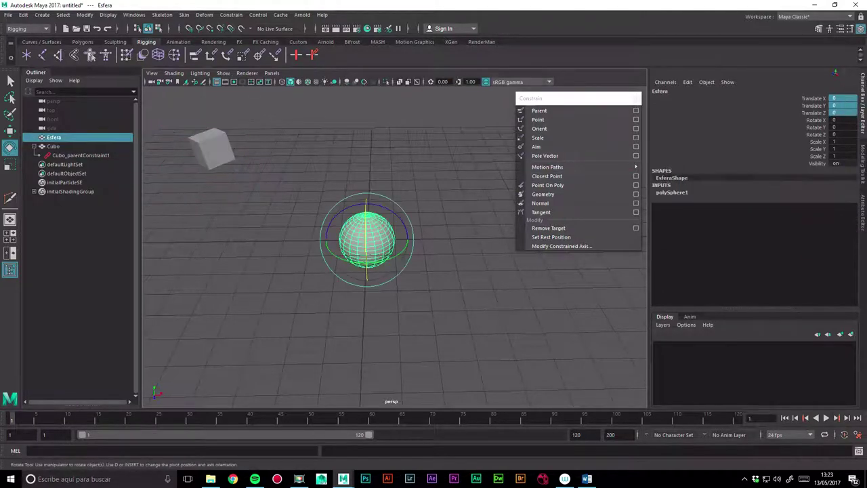
key(w)
drag(366, 239, 379, 235)
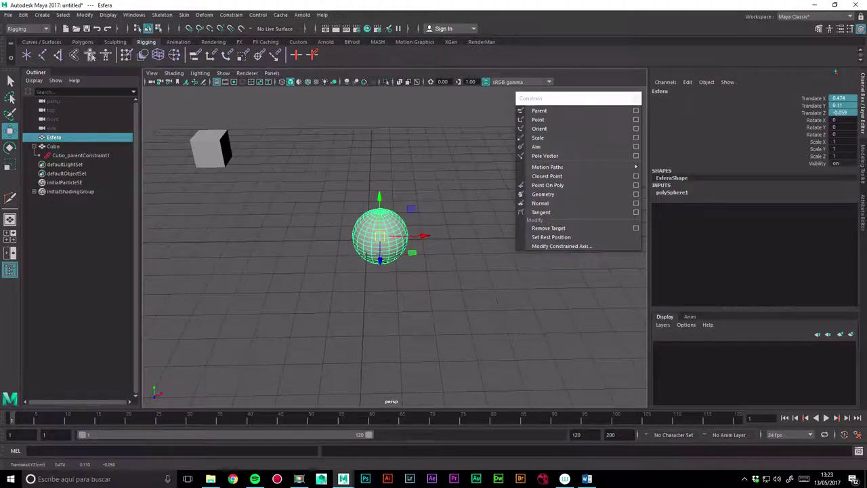
click(210, 147)
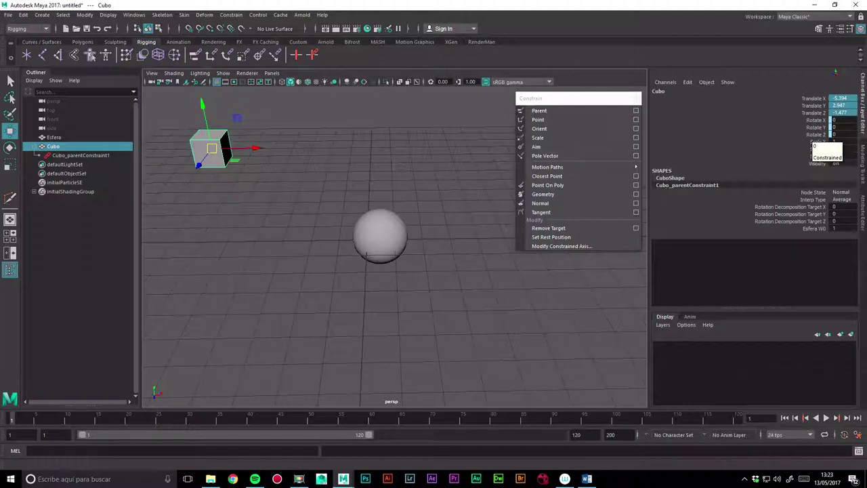
Set Esfera's Rotate Y to 45 and try rotating the constrained Cubo manually
click(392, 219)
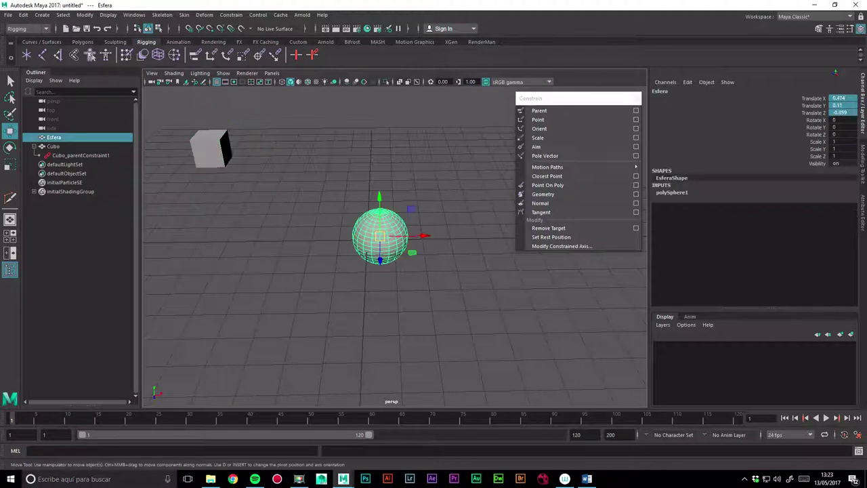
click(843, 126)
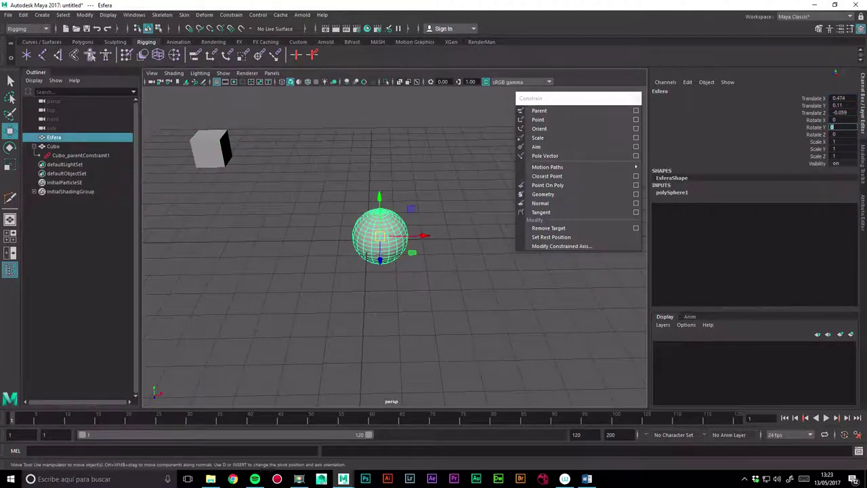
text(45)
key(Return)
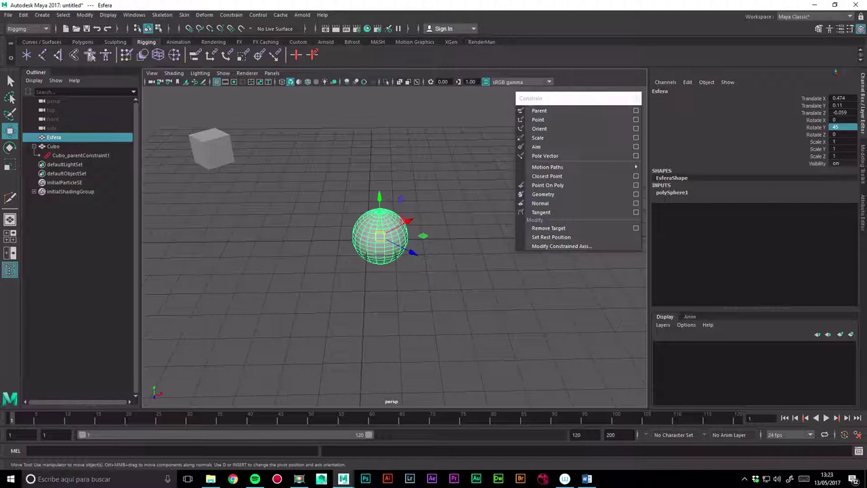
click(212, 145)
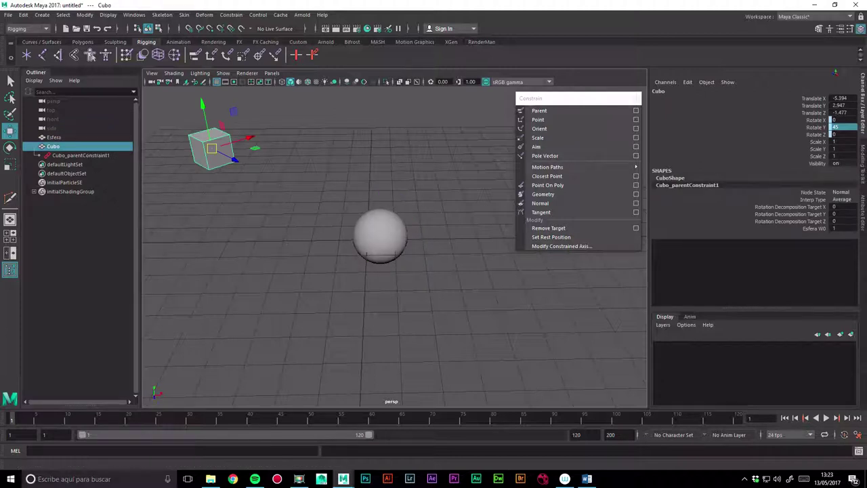
key(e)
mouse_move(231, 122)
mouse_down()
mouse_move(234, 177)
mouse_move(217, 145)
mouse_up()
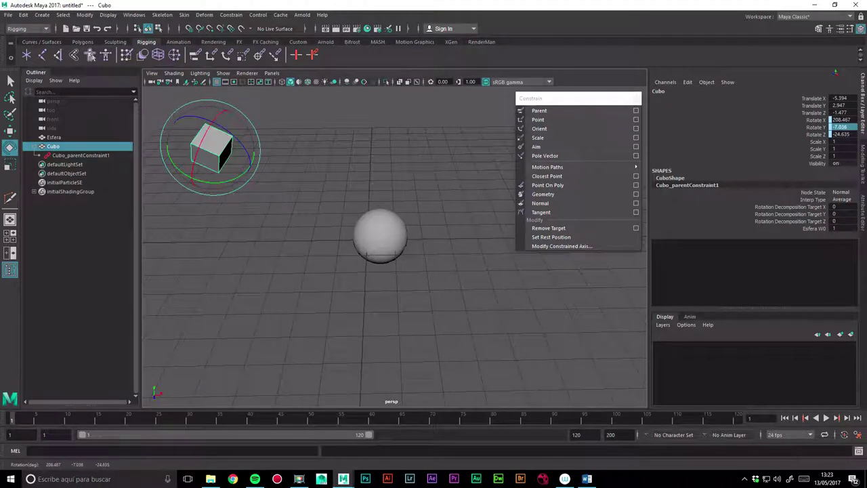
Briefly play the timeline, then undo Esfera's extra rotation
click(53, 137)
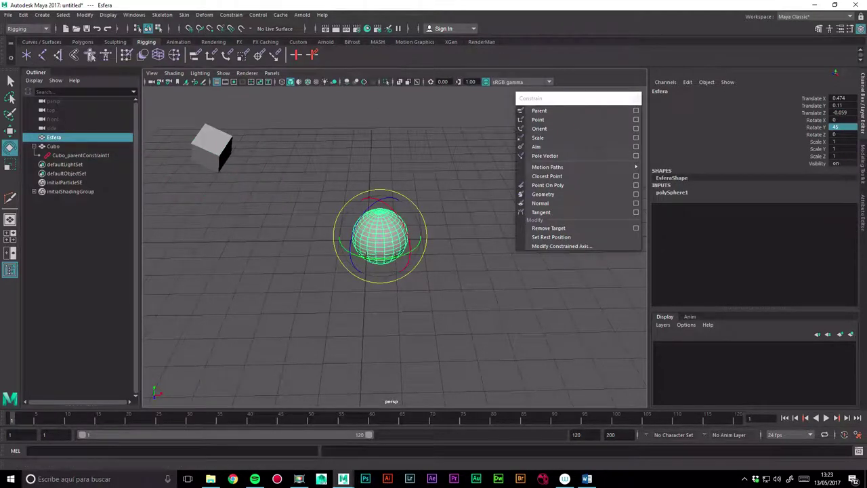
key(alt+v)
key(alt+v)
click(53, 146)
click(379, 234)
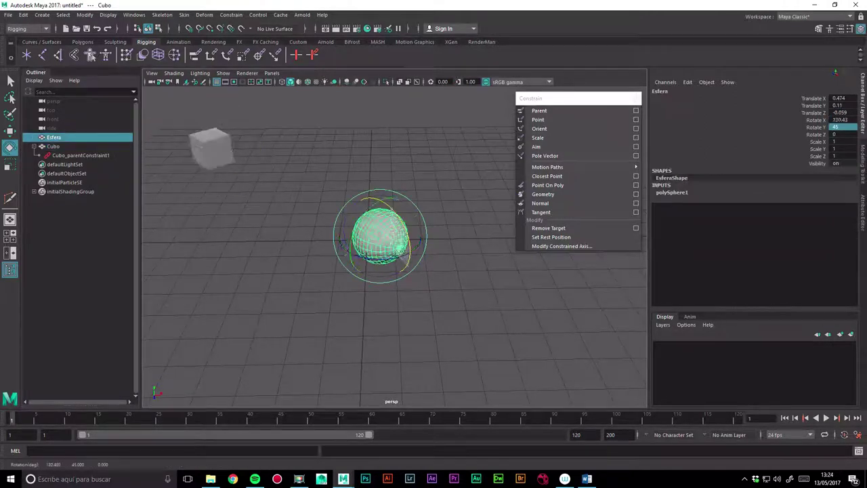
click(9, 130)
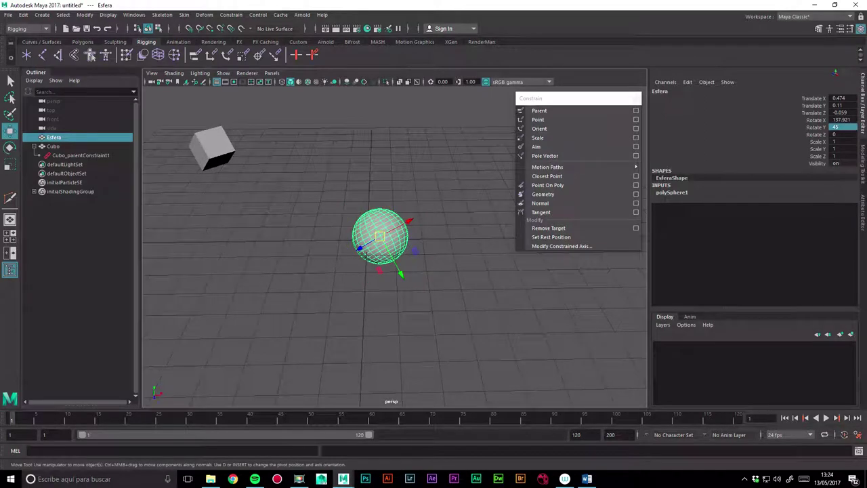
key(ctrl+z)
key(ctrl+z)
key(ctrl+z)
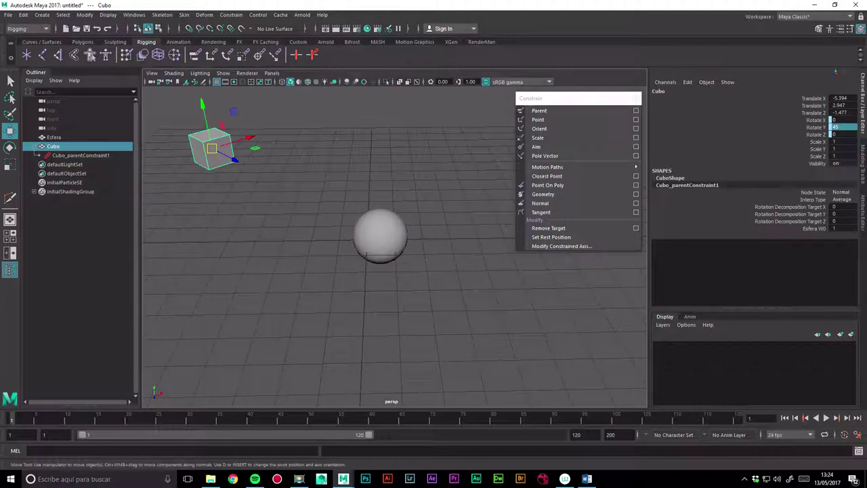
key(ctrl+z)
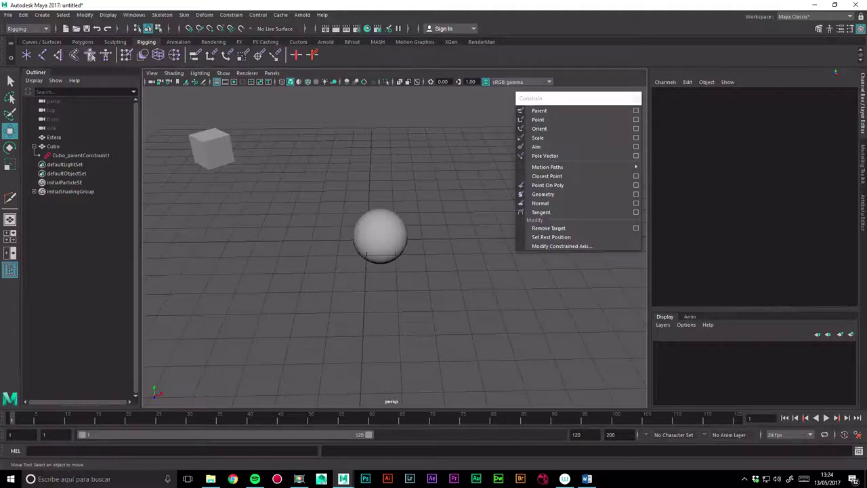
Delete Cubo_parentConstraint1 from the Outliner and reselect Cubo
click(52, 146)
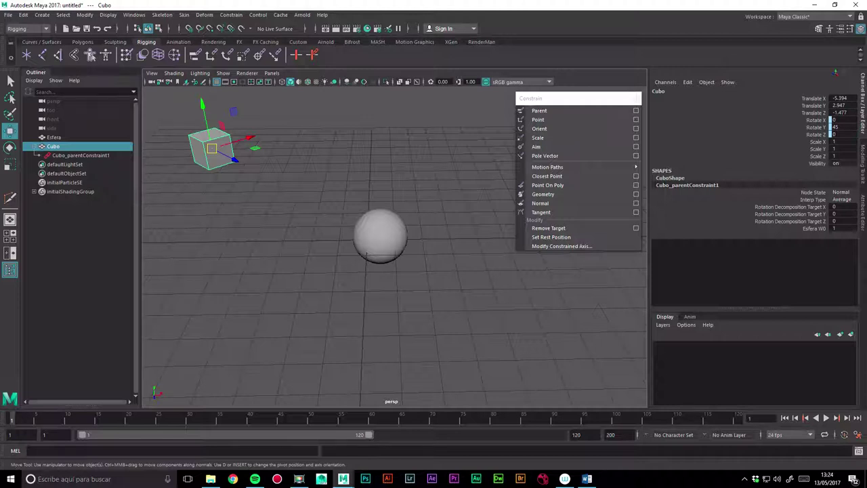
click(80, 155)
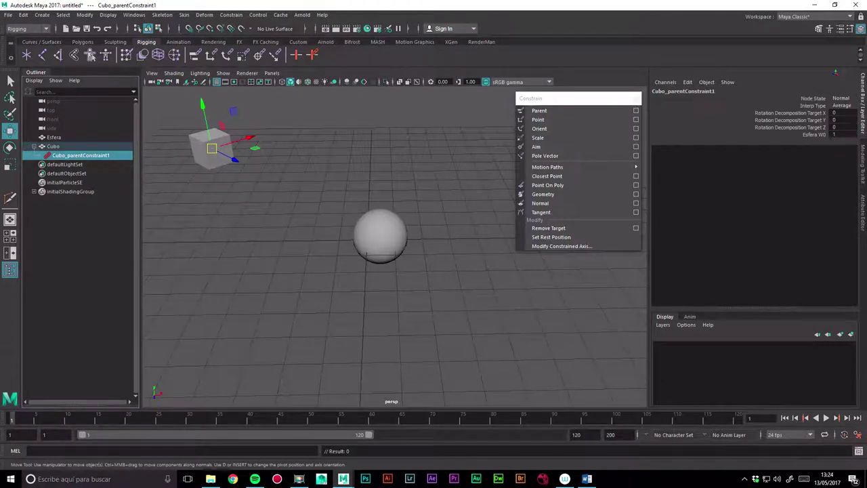
key(Delete)
click(53, 146)
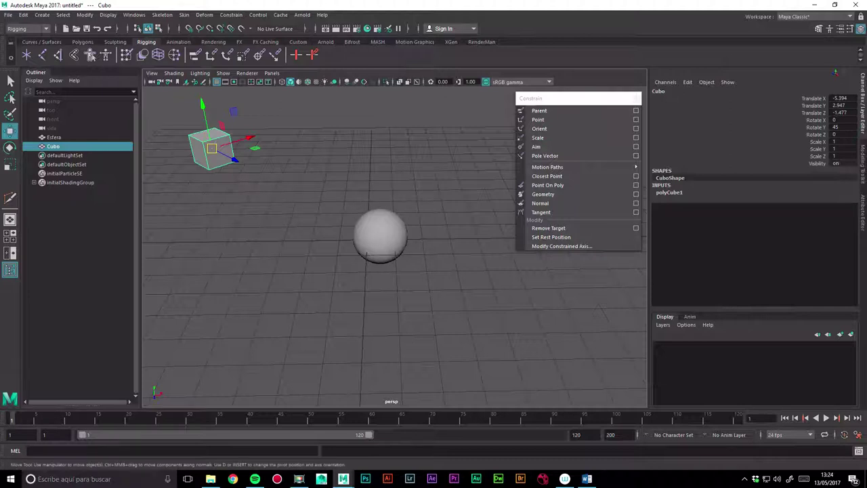
Restore Cubo_parentConstraint1 with undo, then break Cubo's Rotate X, Y, Z connections
key(ctrl+z)
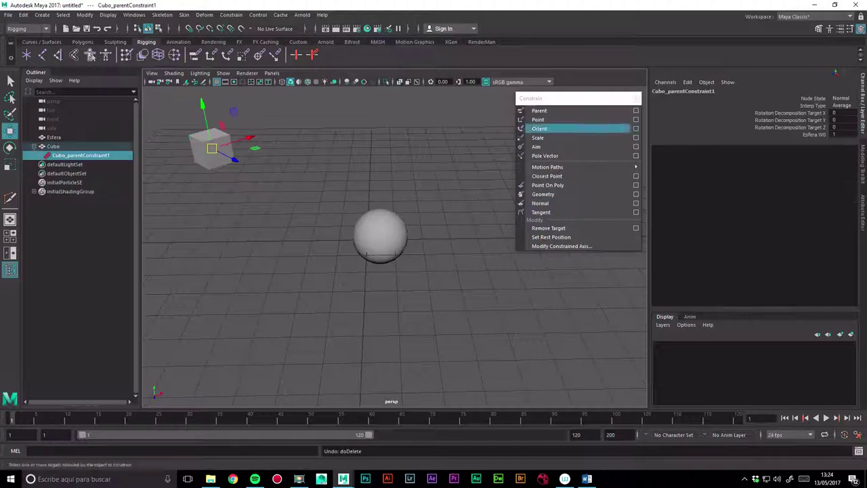
click(52, 146)
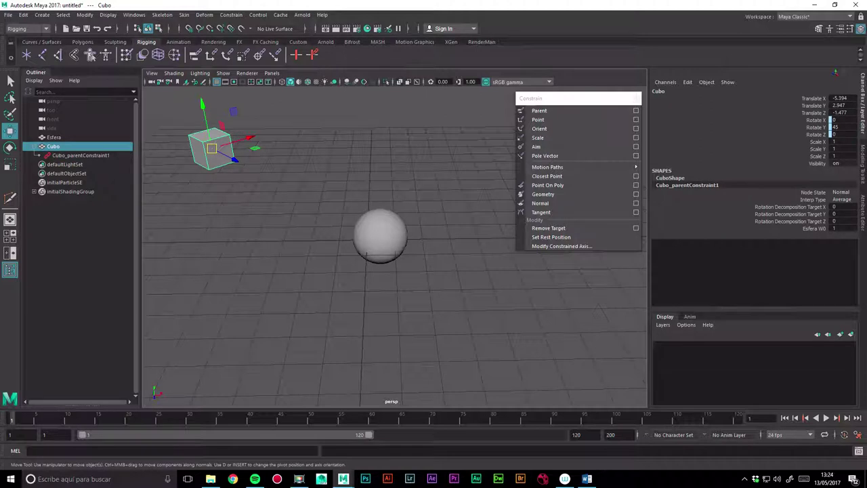
drag(816, 120, 816, 134)
right_click(760, 122)
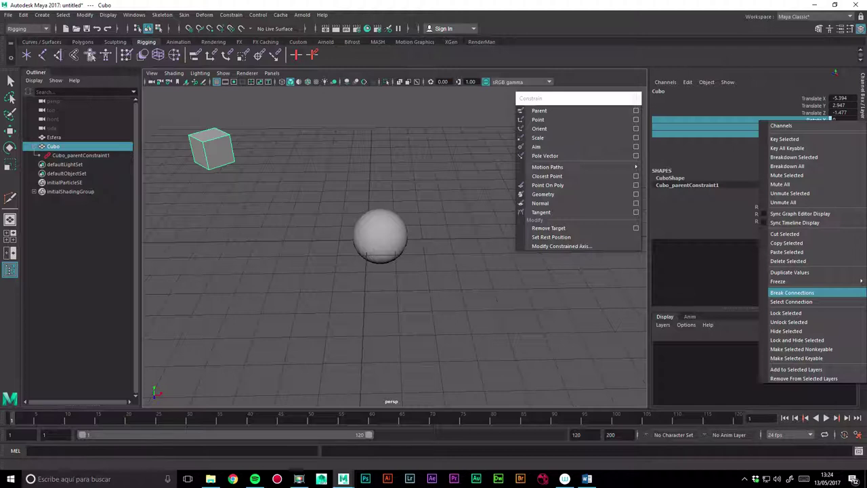
click(791, 291)
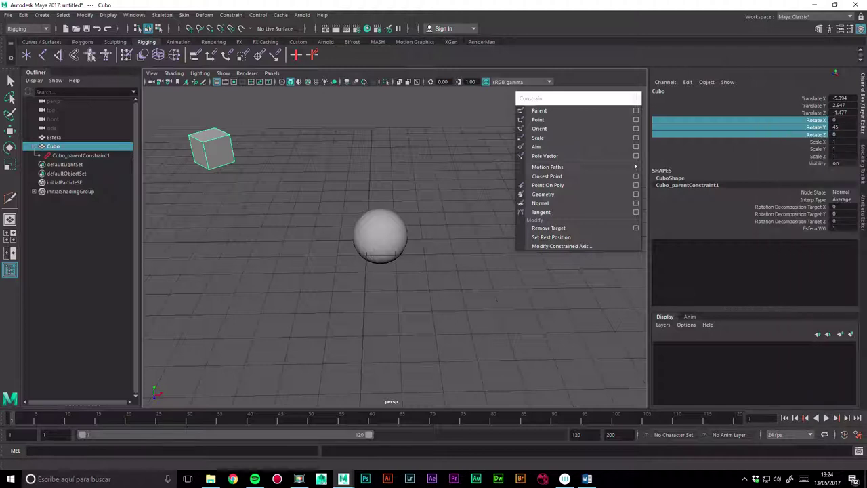
key(w)
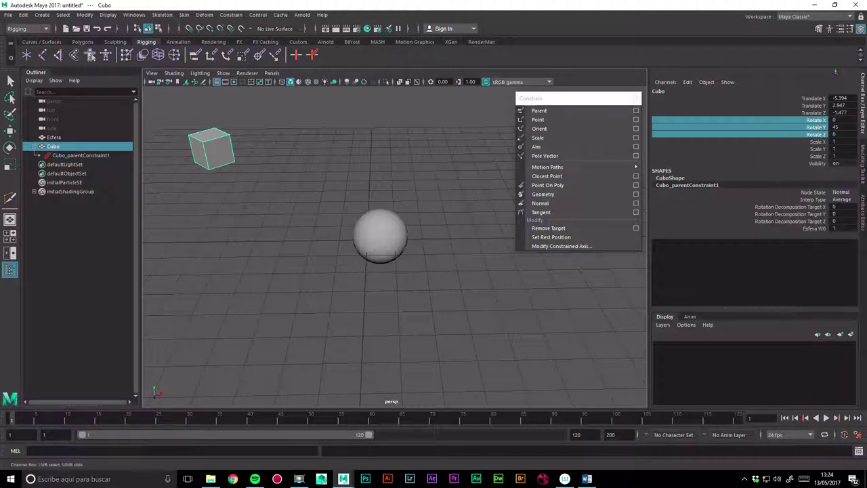
click(80, 155)
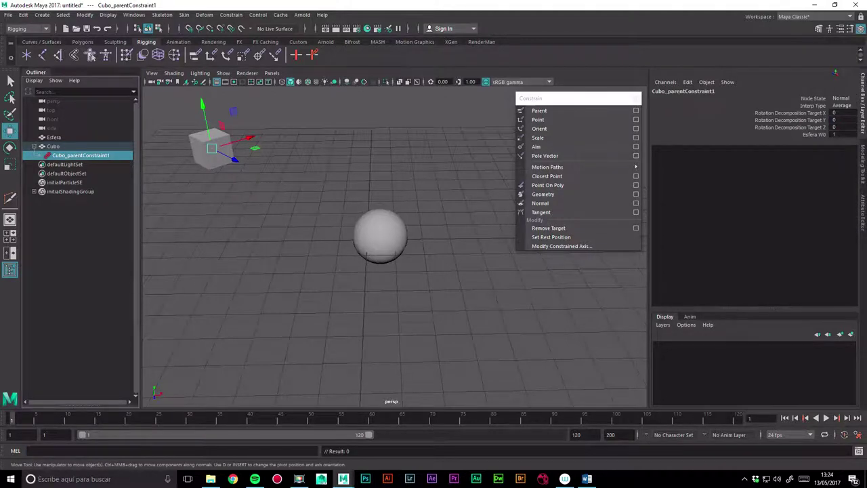
Rotate the now-unlinked cube freely, then test-move the sphere and undo the move
click(53, 147)
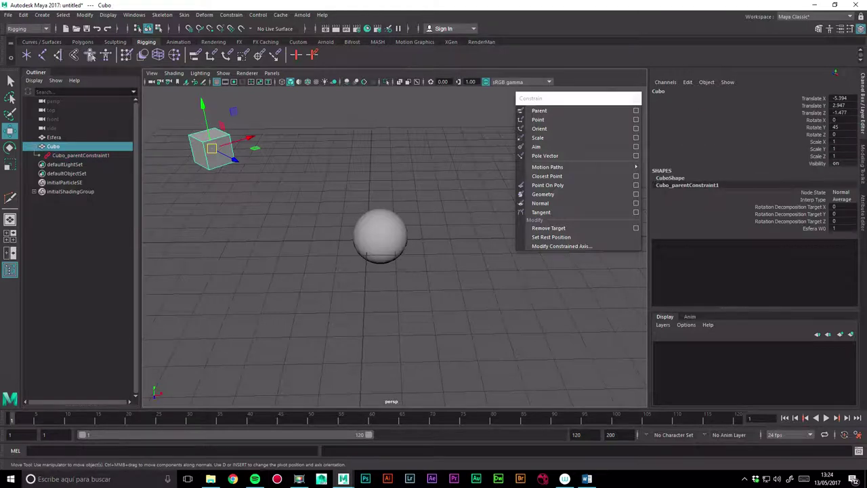
key(e)
drag(210, 146, 223, 159)
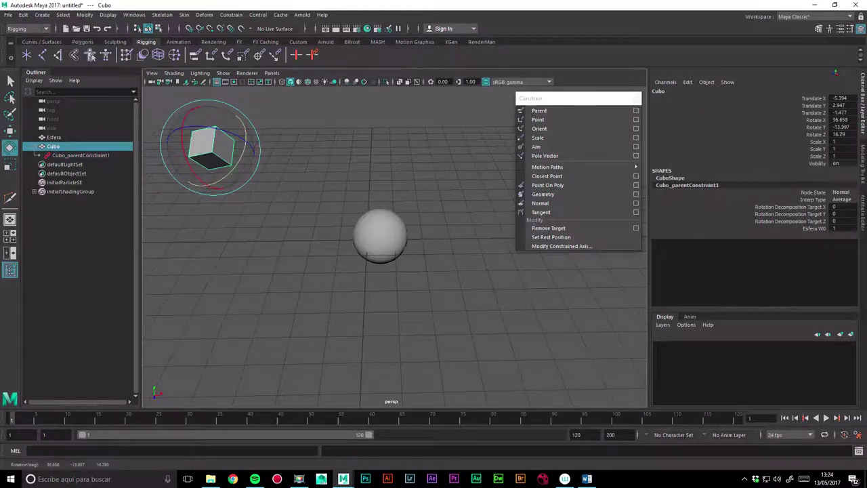
click(379, 236)
key(w)
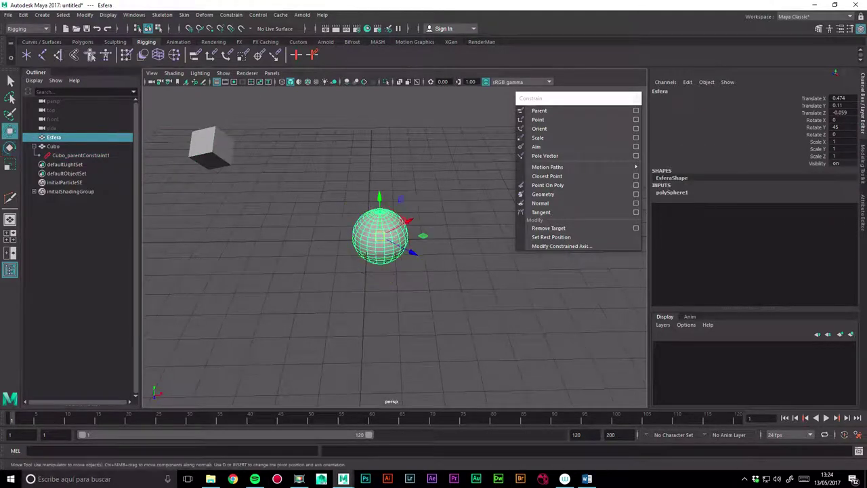
drag(381, 235, 317, 252)
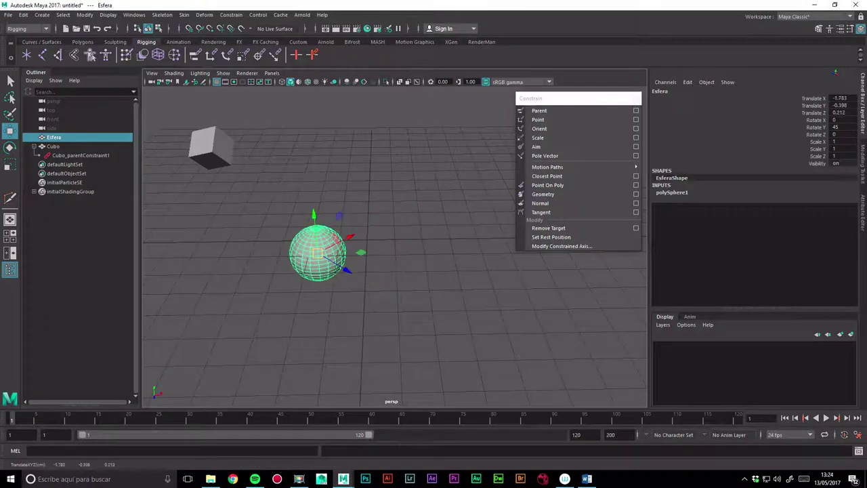
key(ctrl+z)
Delete the cube's Cubo_parentConstraint1 node
click(53, 147)
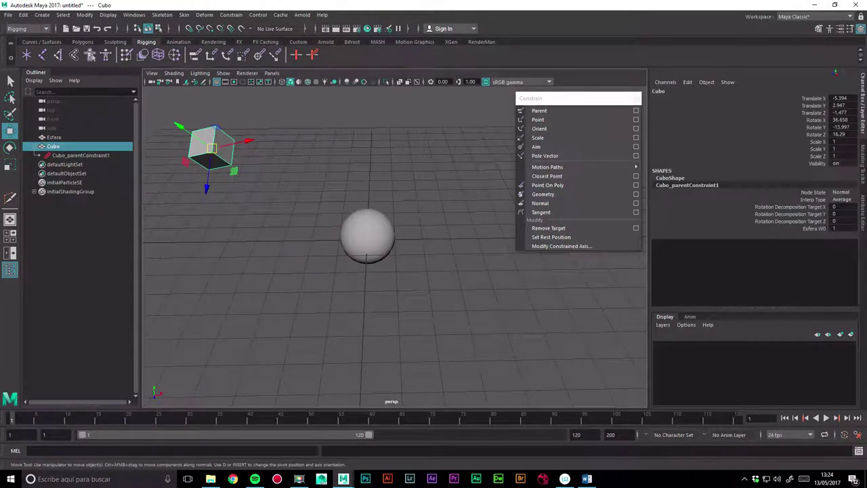
click(80, 155)
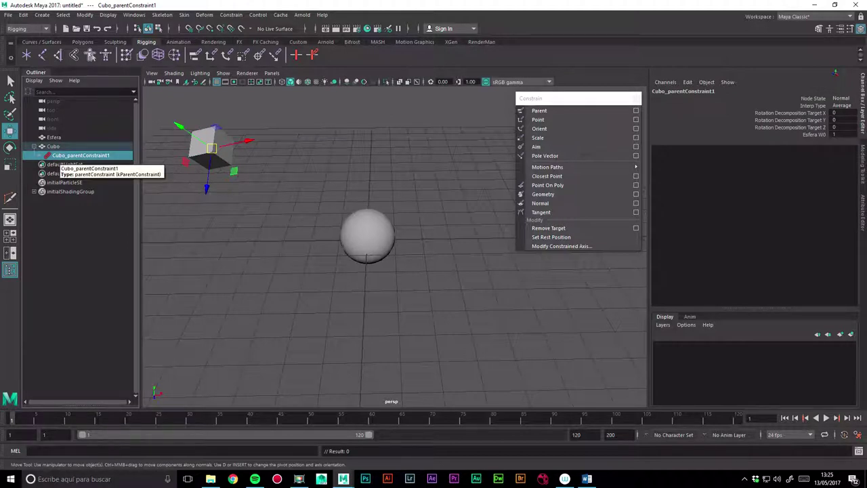
key(Delete)
Zero Cubo's rotation in the Channel Box, leaving it at Translate X -3.519
click(53, 146)
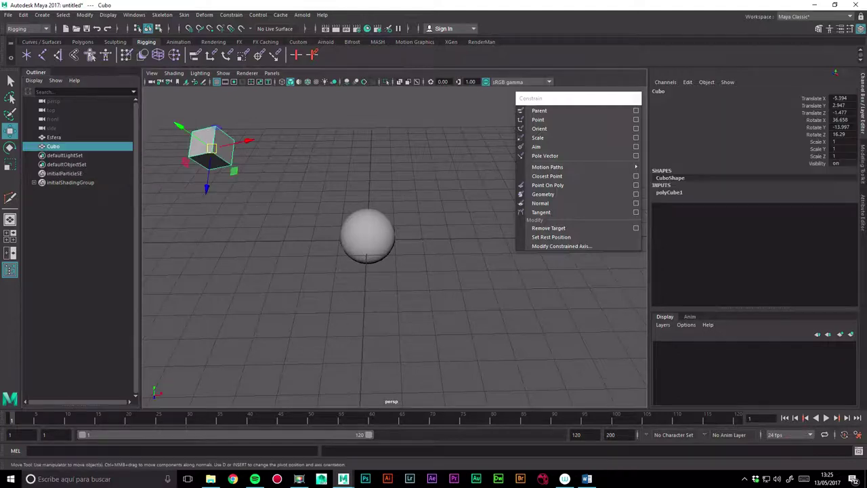
drag(843, 98, 843, 142)
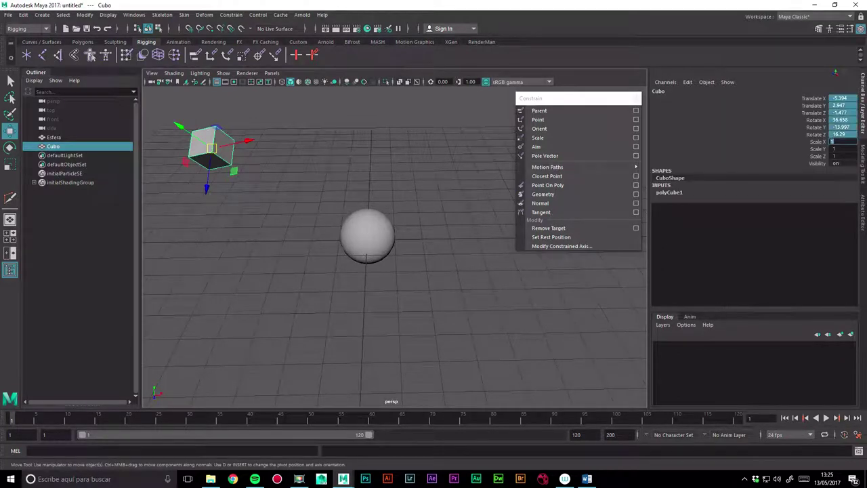
drag(843, 98, 843, 134)
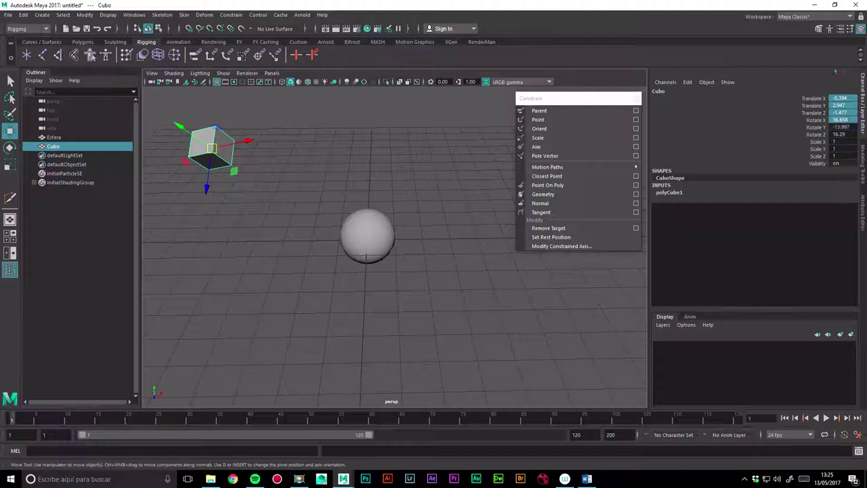
text(0)
key(Return)
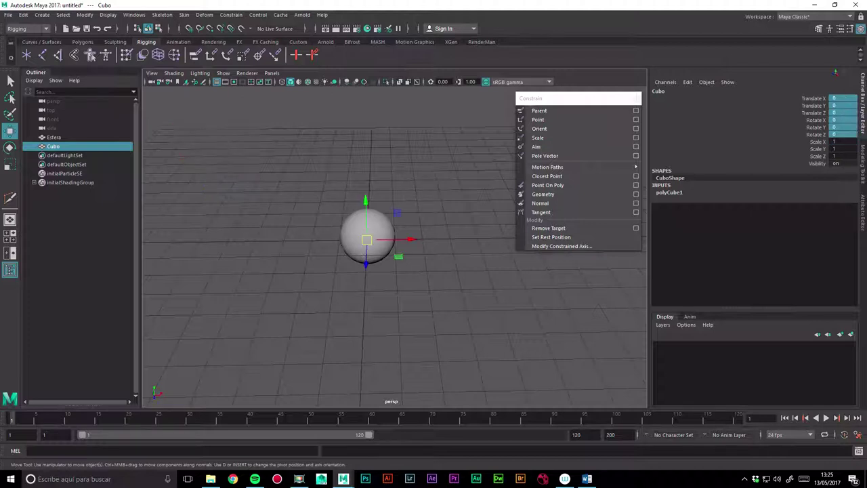
key(ctrl+z)
key(ctrl+z)
key(ctrl+z)
key(ctrl+z)
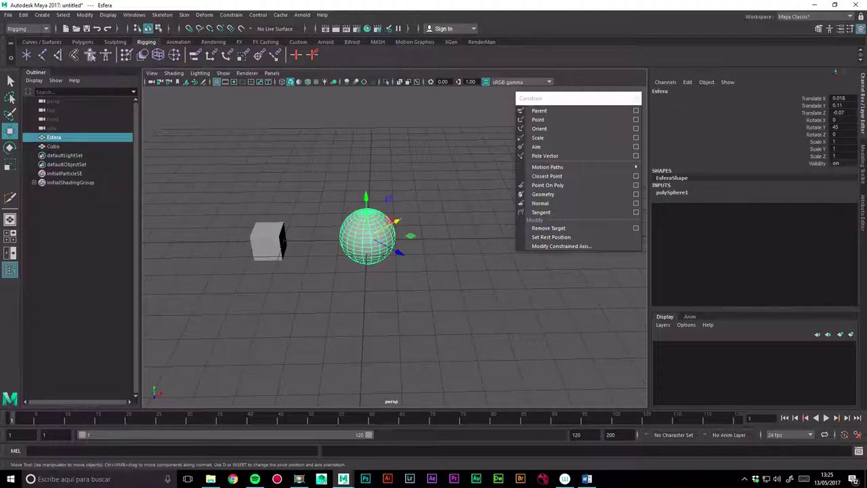
With sphere and cube selected, set Parent Constraint options to translate all axes, no rotation
shift+click(268, 241)
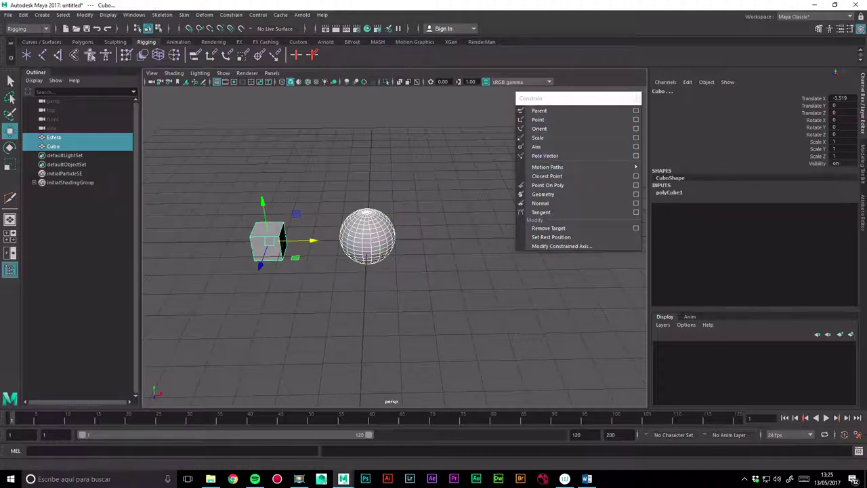
click(636, 110)
click(525, 322)
click(524, 305)
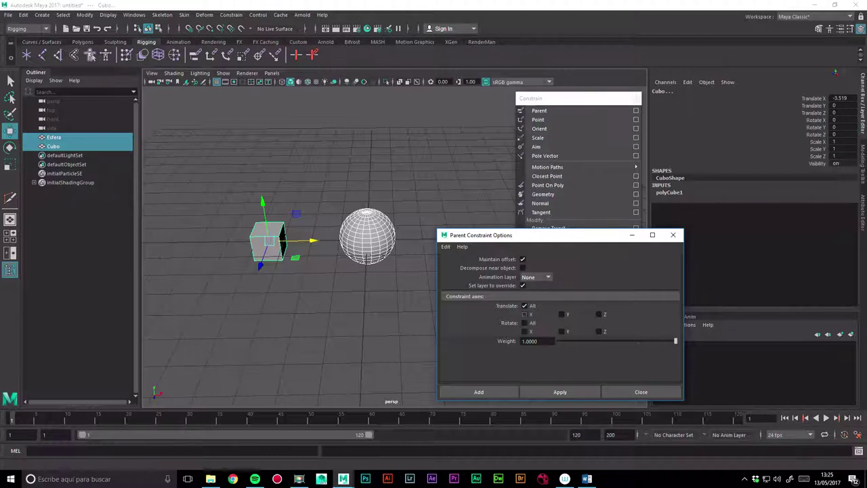
Apply a trial parent constraint limited to Translate X and Rotate X
click(524, 306)
click(524, 314)
click(524, 331)
click(559, 391)
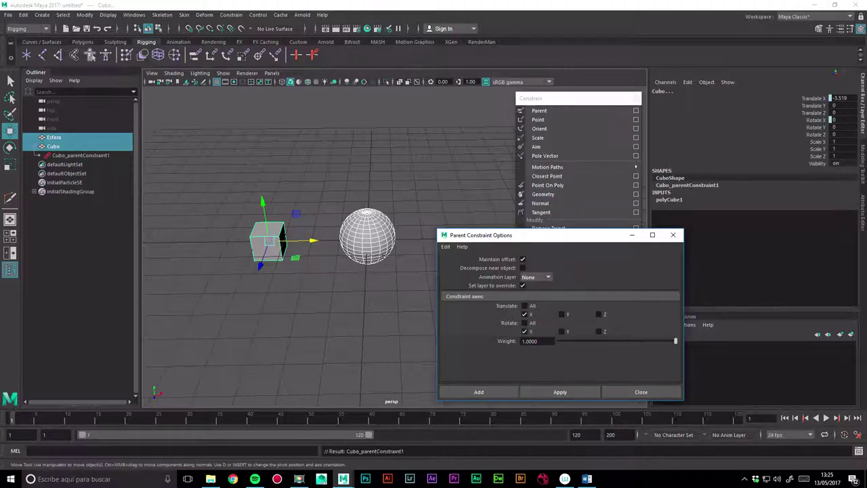
Set the parent constraint options back to all translate and rotate axes
click(52, 146)
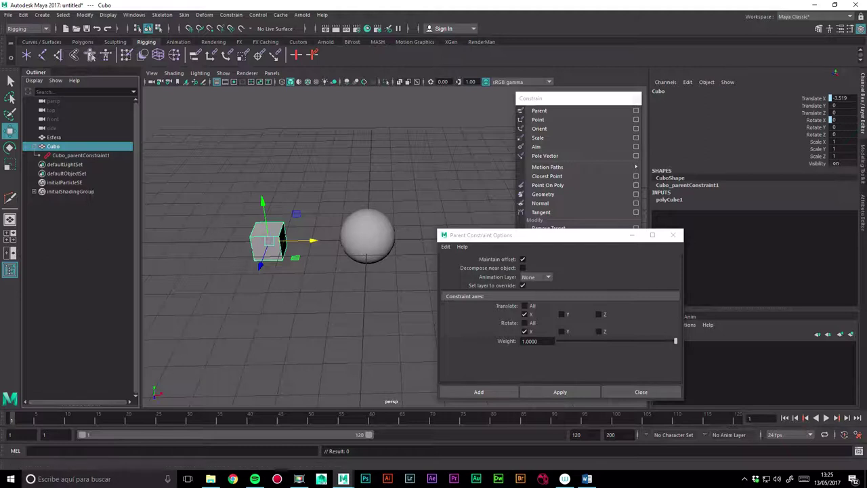
click(524, 331)
click(525, 306)
click(524, 322)
click(446, 246)
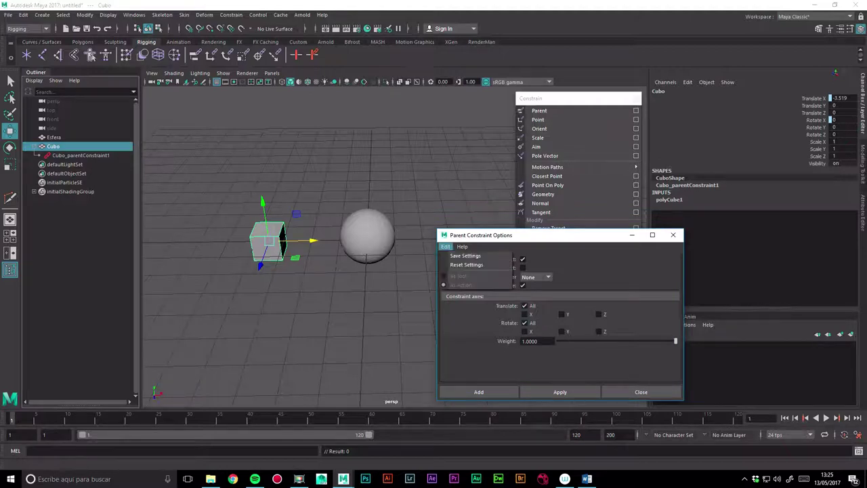
click(474, 265)
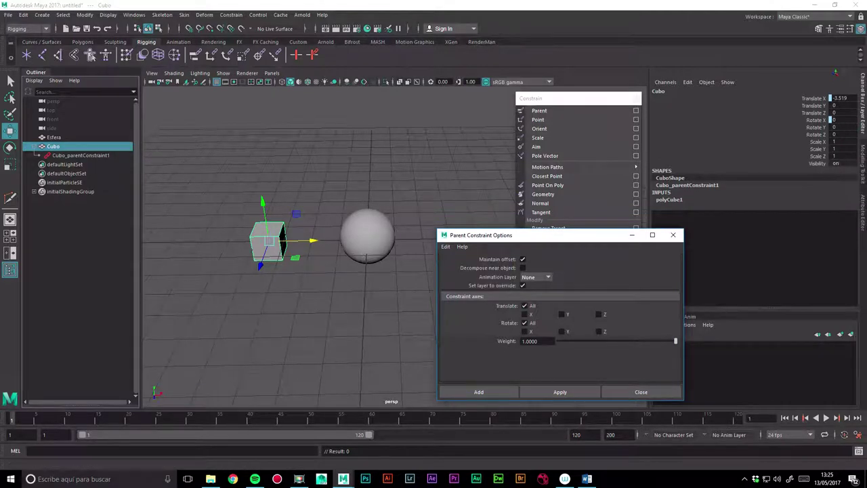
Reselect the cube and delete its trial X-only parent constraint
click(203, 305)
drag(234, 174, 284, 263)
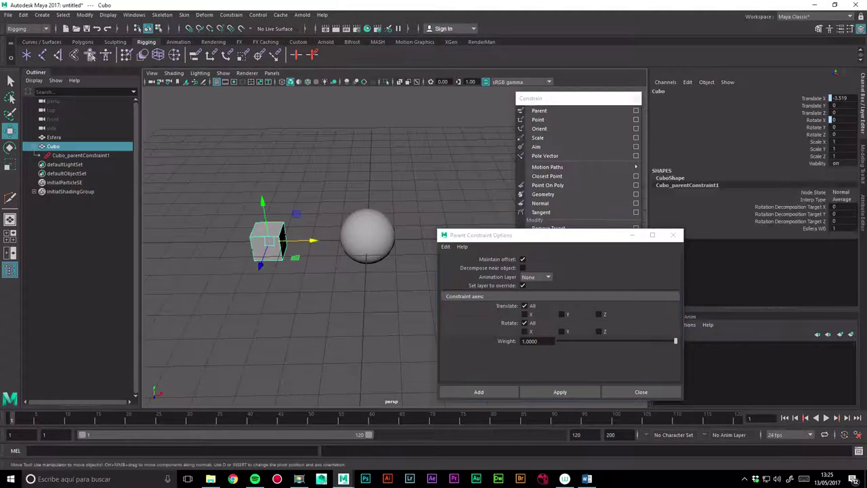
click(80, 155)
key(Delete)
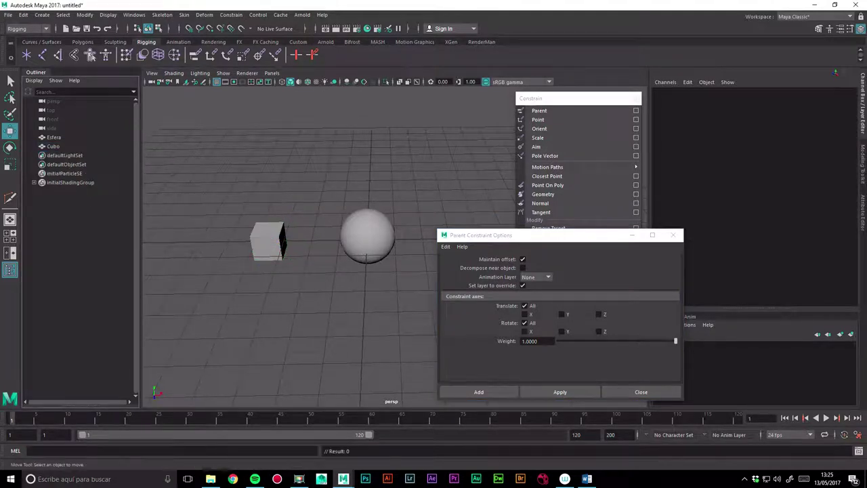
Parent-constrain Cubo to Esfera with Maintain offset off, snapping the cube to the sphere
click(367, 237)
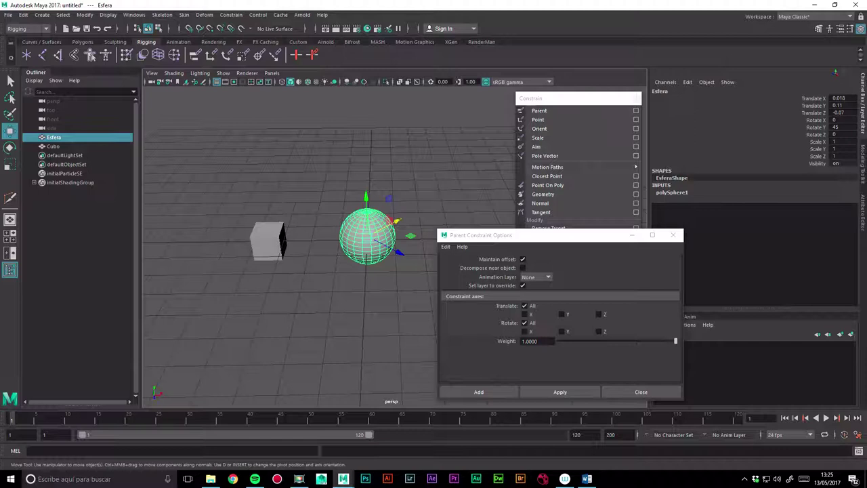
shift+click(269, 239)
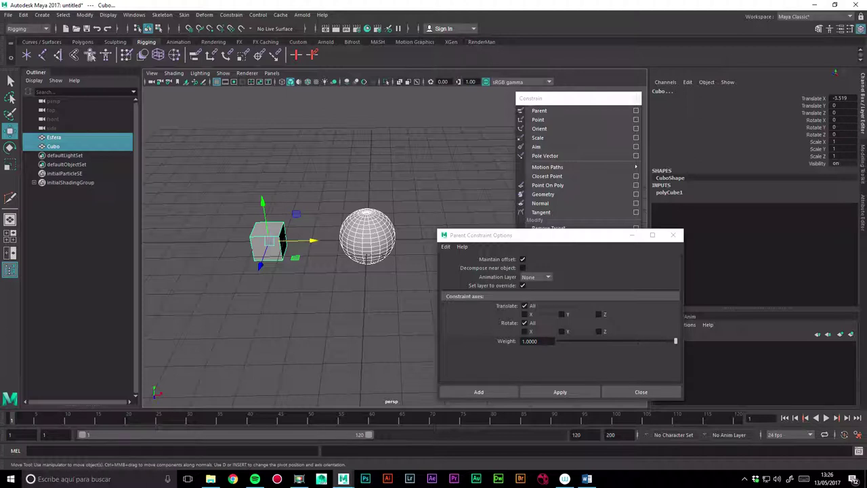
click(523, 259)
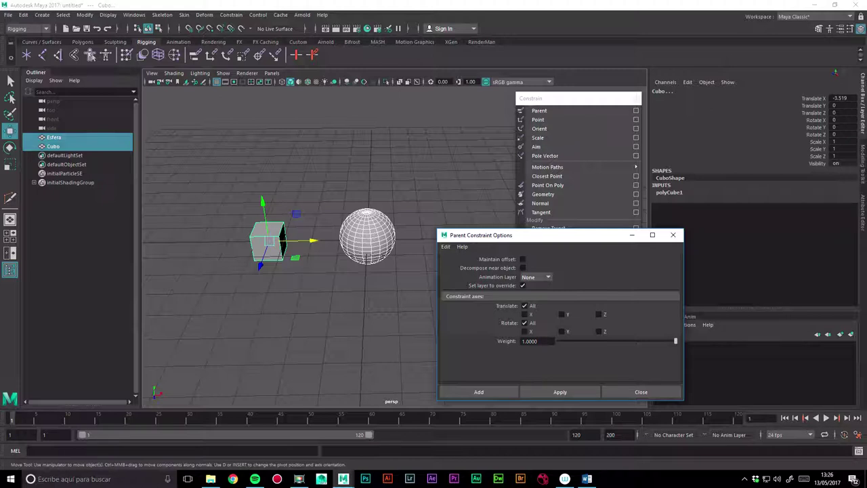
drag(542, 235, 545, 233)
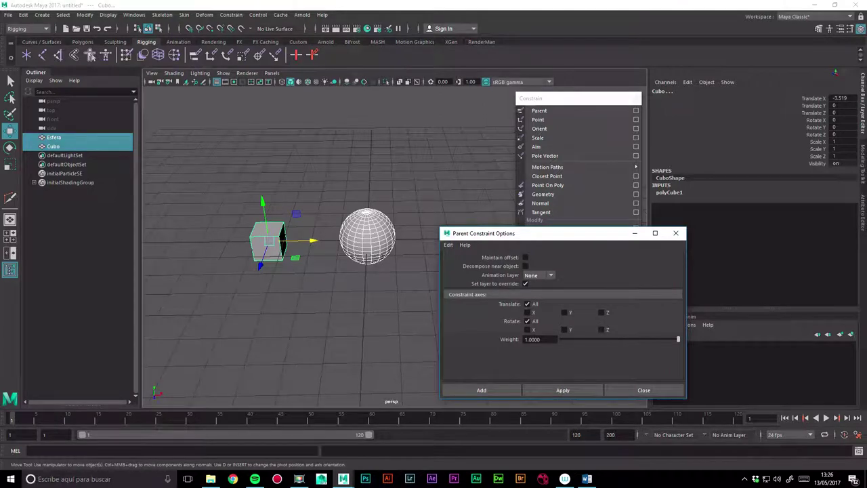
click(562, 390)
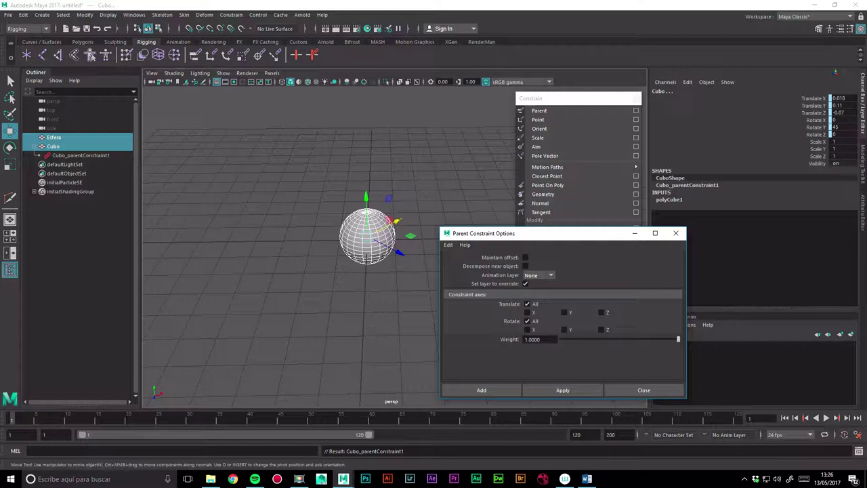
Enable X-Ray with Cubo selected and orbit closer to see it inside Esfera
click(365, 258)
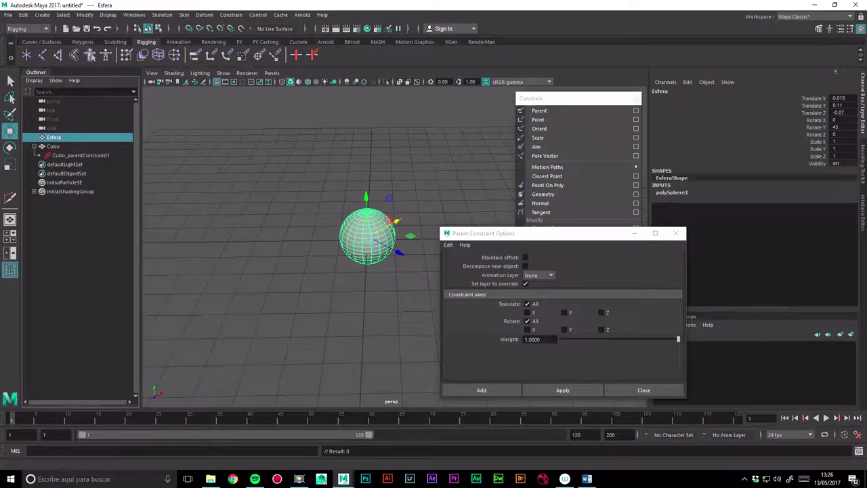
click(53, 146)
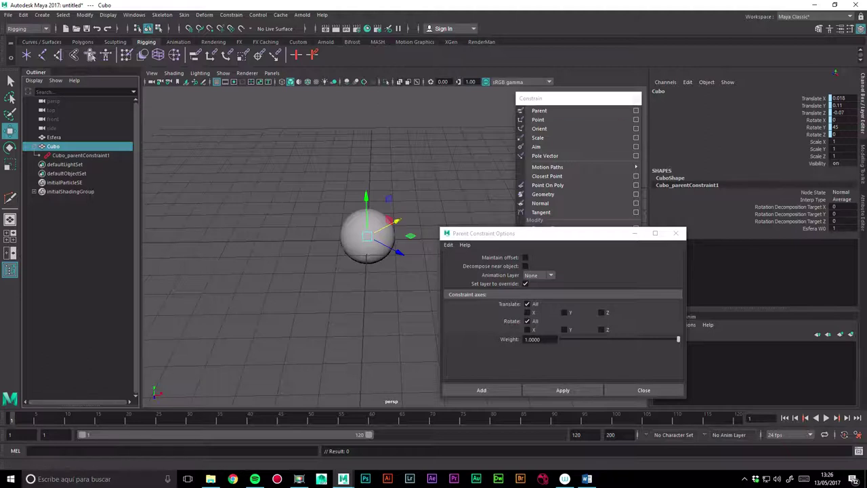
click(400, 81)
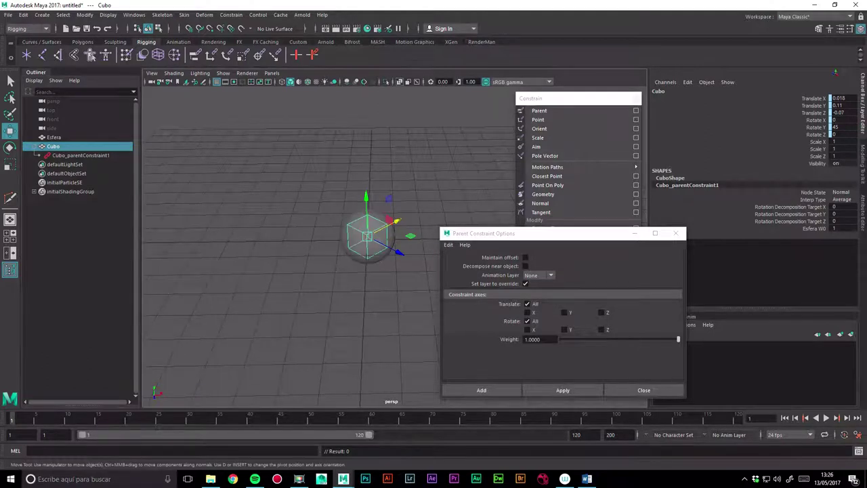
scroll(346, 223, up, 3)
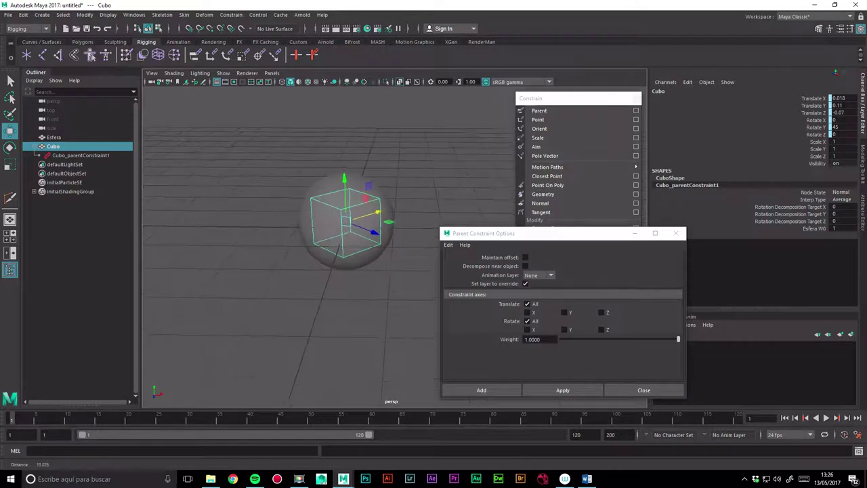
alt+drag(305, 305, 325, 302)
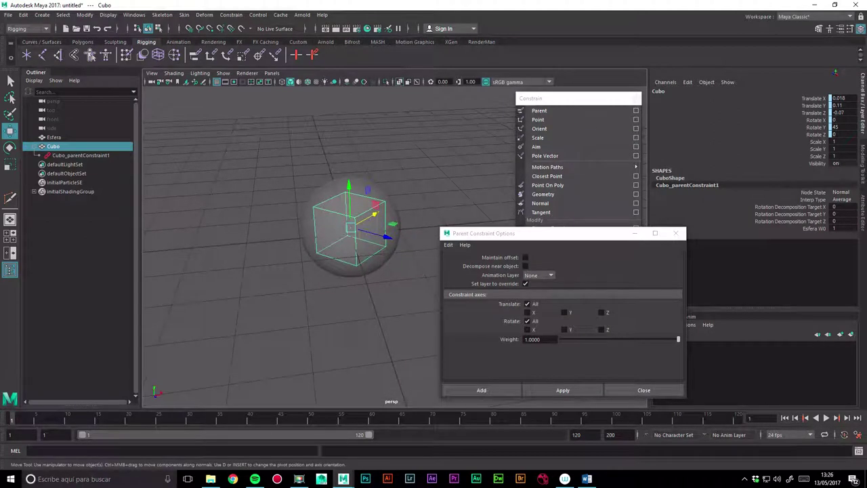
Delete the parent constraint and move the cube off the sphere's centre
click(80, 155)
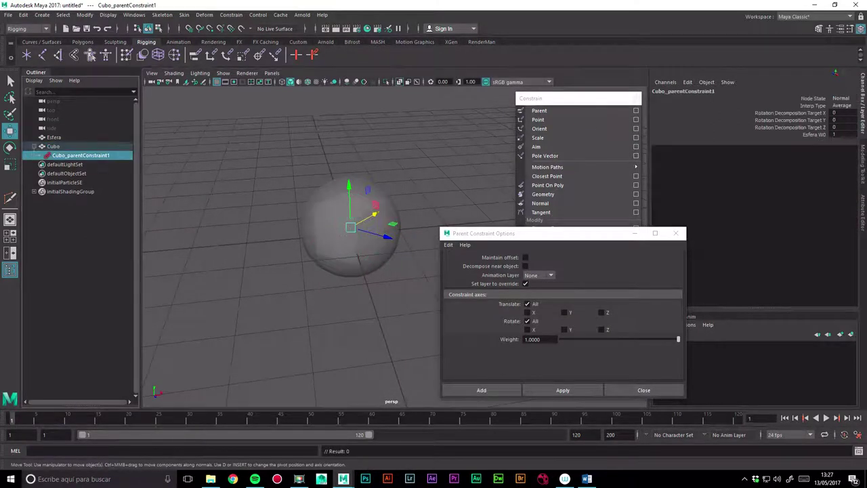
key(Delete)
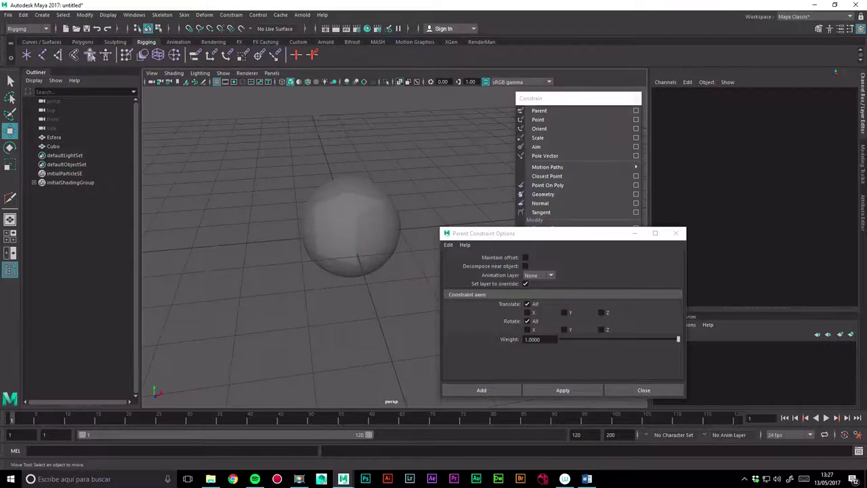
click(52, 146)
drag(350, 225, 347, 240)
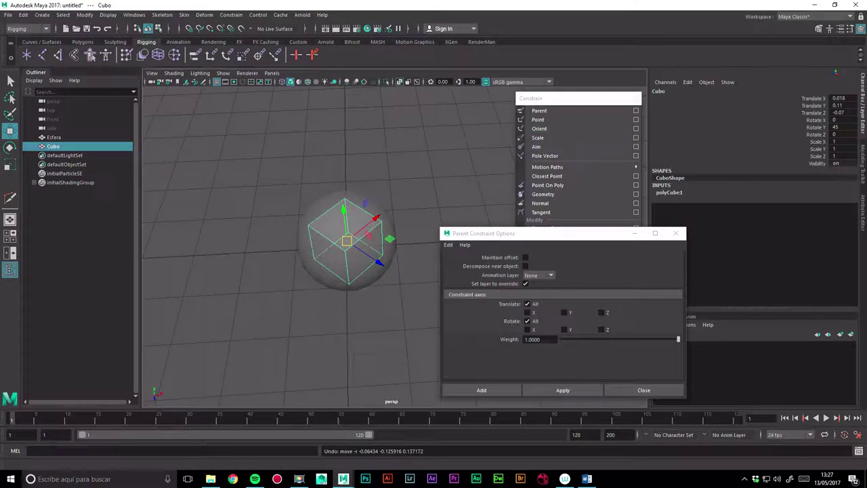
scroll(347, 241, down, 2)
scroll(363, 237, down, 2)
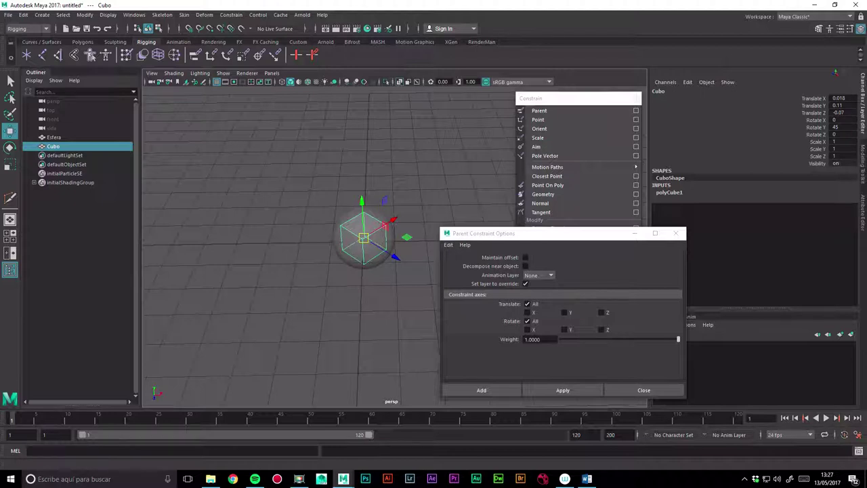
Set the translate and rotate channels of both Cubo and Esfera to 0
key(w)
drag(843, 98, 843, 128)
text(0)
key(Return)
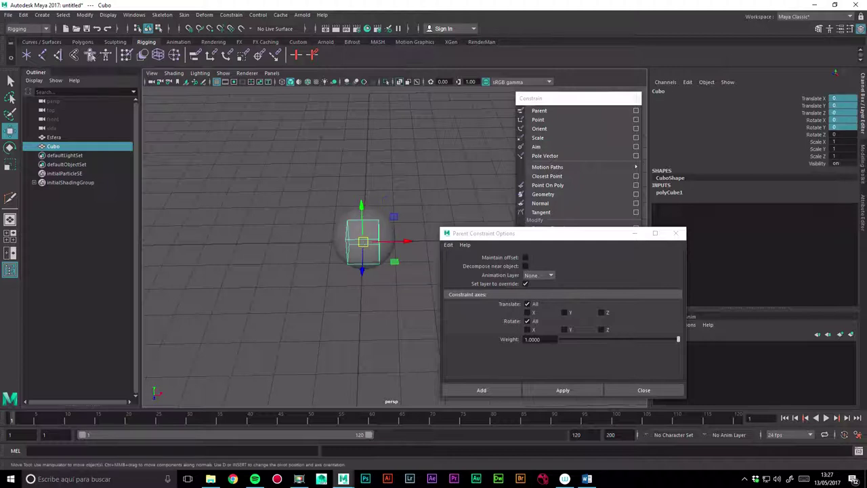
click(53, 137)
text(0)
key(Return)
Move the cube left out of the sphere, then select Esfera followed by Cubo
click(53, 146)
drag(386, 242, 254, 242)
click(53, 137)
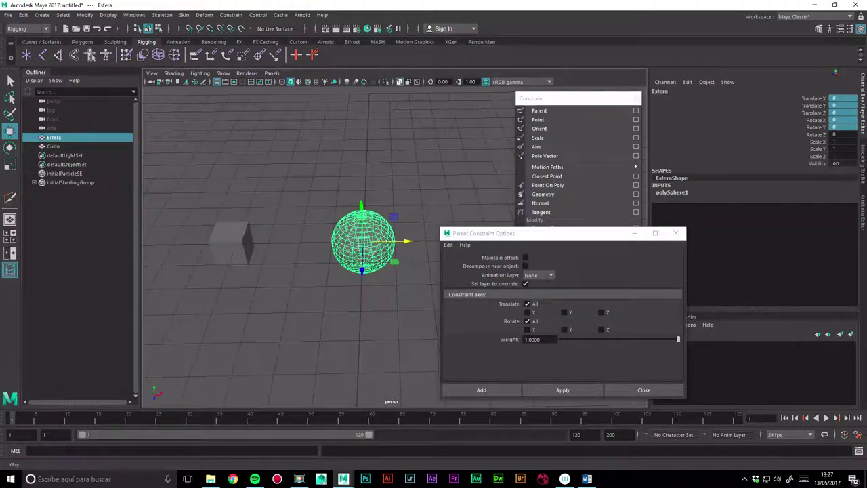
ctrl+click(54, 137)
click(53, 137)
ctrl+click(53, 145)
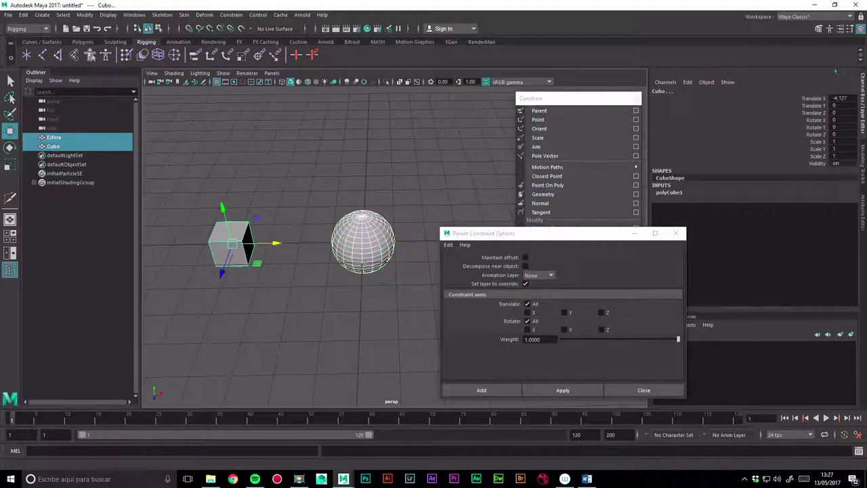
Apply a parent constraint with Maintain offset on and inspect Cubo_parentConstraint1
click(525, 258)
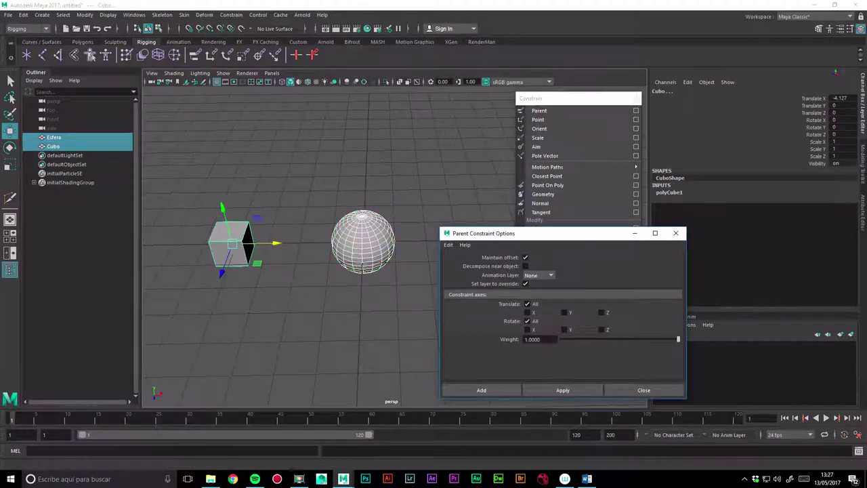
click(481, 390)
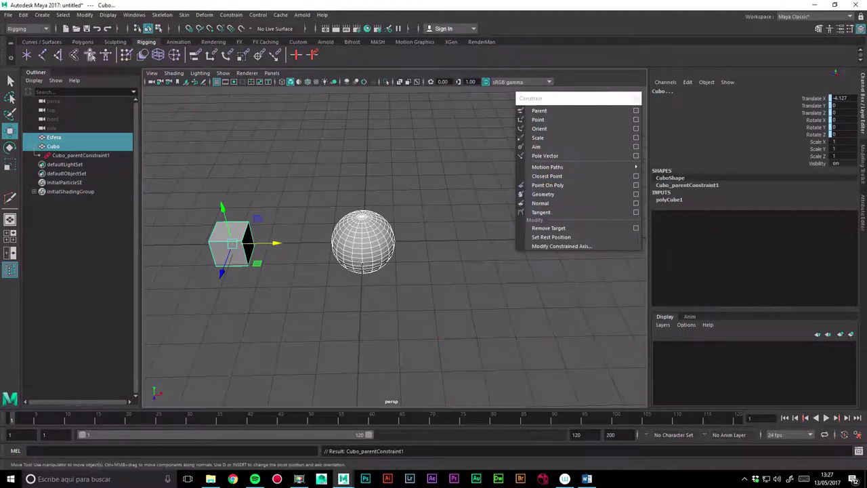
click(80, 155)
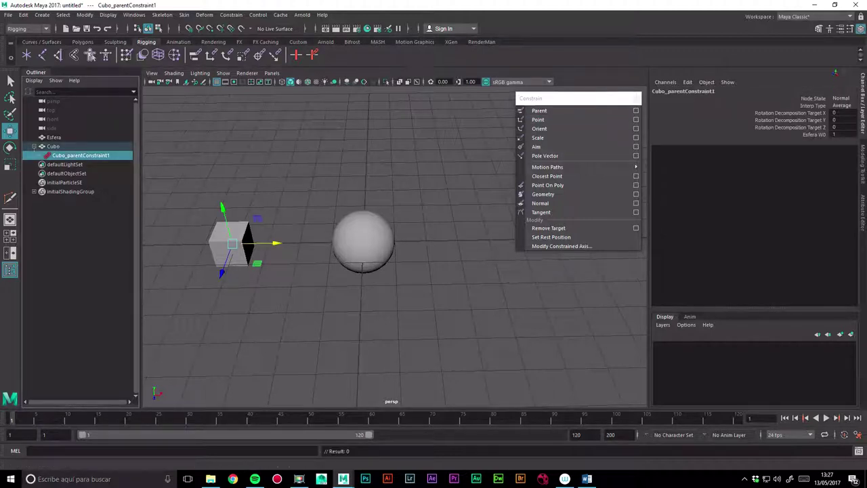
click(53, 146)
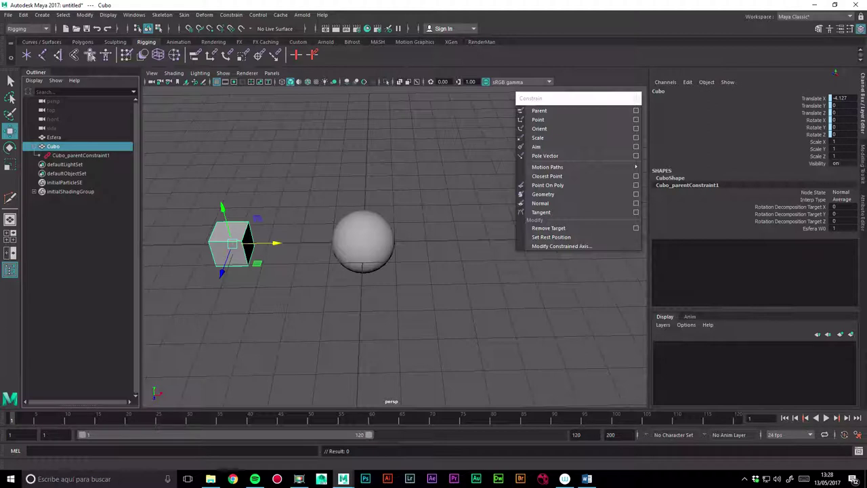
click(134, 14)
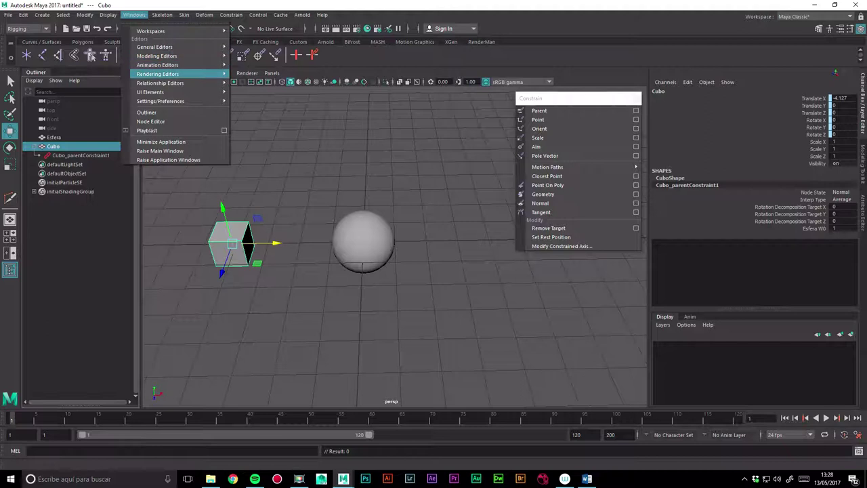
click(156, 118)
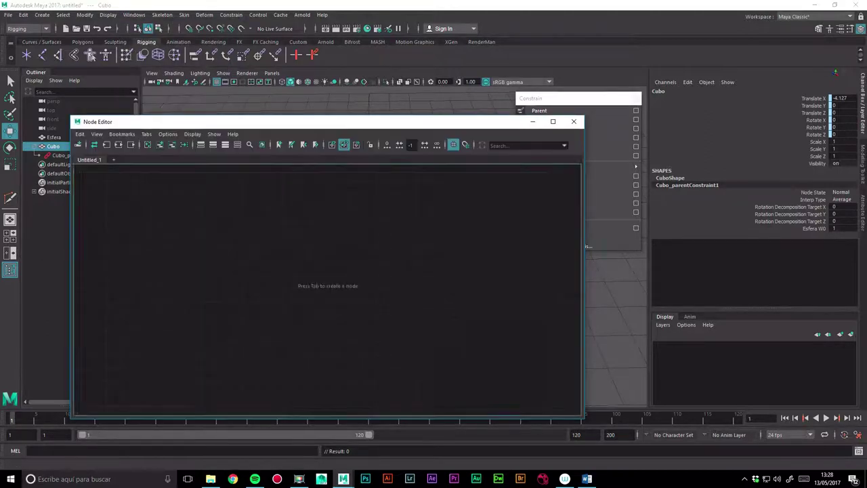
click(131, 144)
click(94, 144)
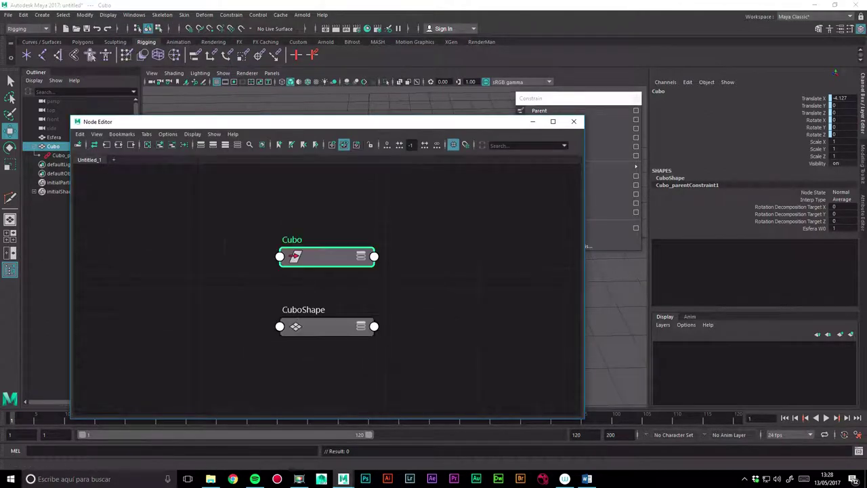
drag(295, 256, 287, 257)
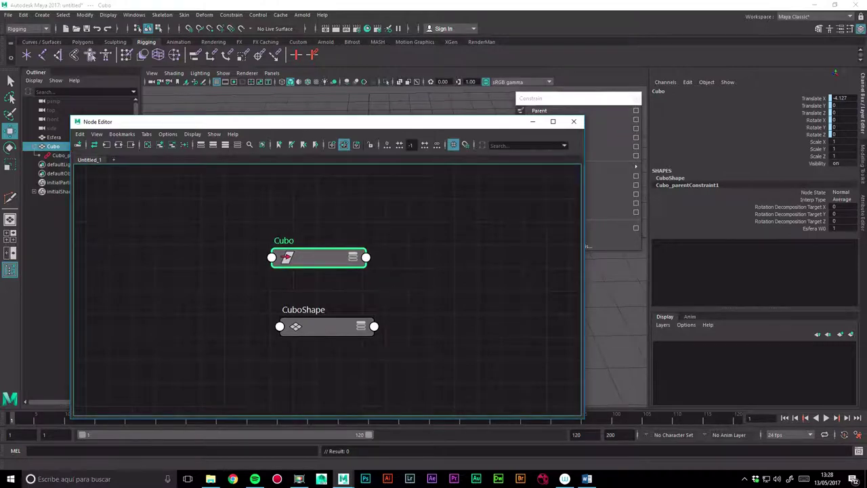
click(106, 144)
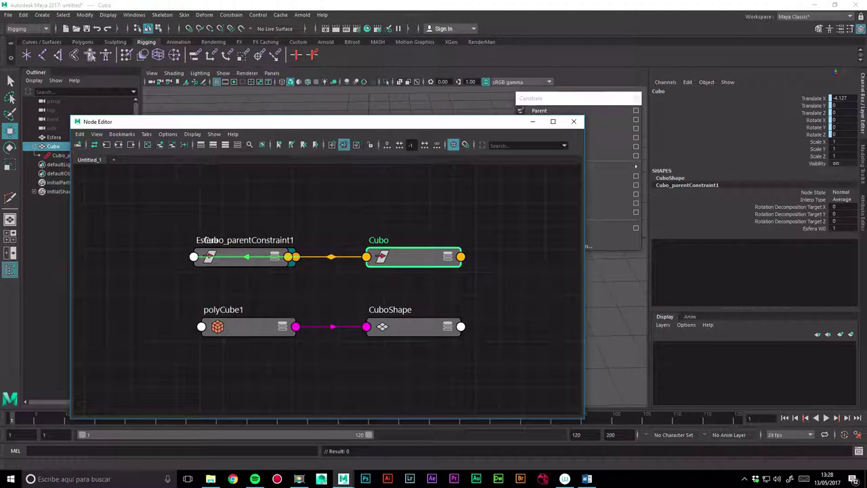
mouse_move(207, 256)
mouse_down()
mouse_move(255, 194)
mouse_move(102, 228)
mouse_move(91, 253)
mouse_move(78, 252)
mouse_up()
alt+middle_drag(271, 304, 386, 290)
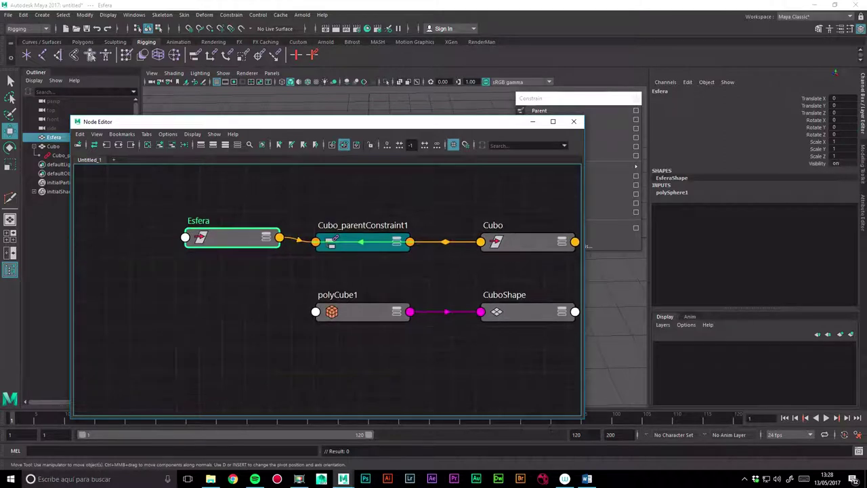
drag(330, 242, 339, 238)
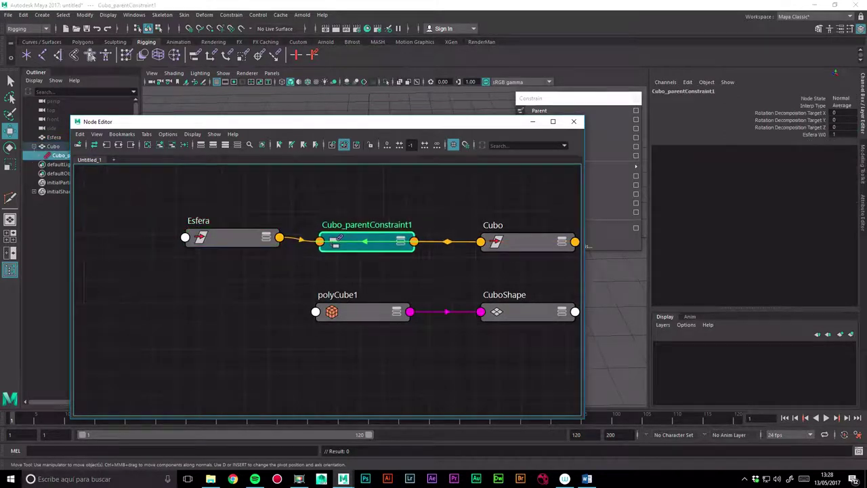
scroll(339, 239, down, 2)
drag(288, 248, 252, 254)
drag(365, 252, 363, 254)
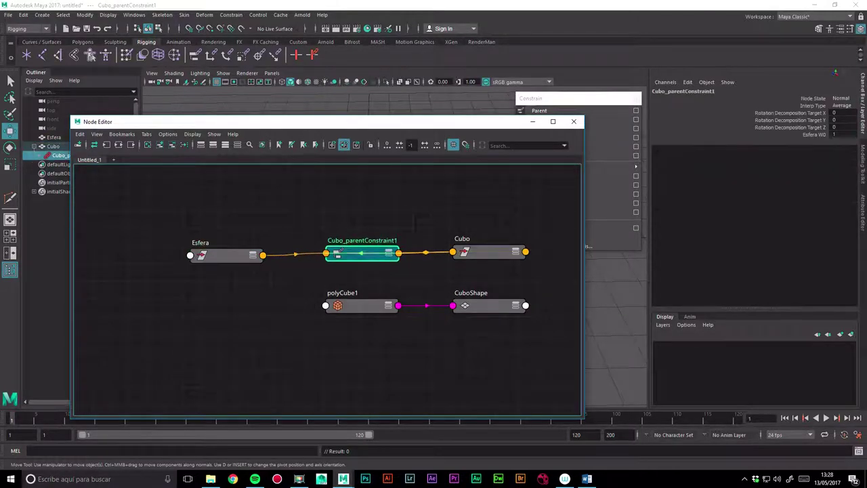
click(574, 121)
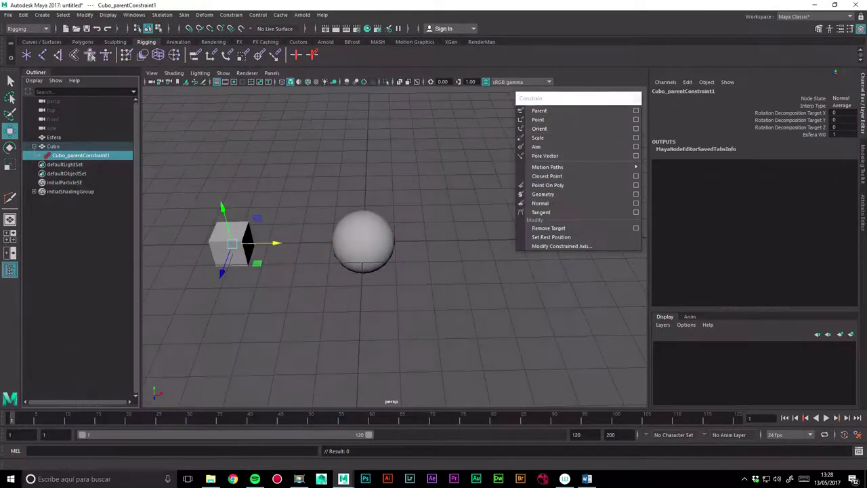
Set Esfera W0 to 0, test-move the sphere, undo it, and reselect Cubo
click(812, 134)
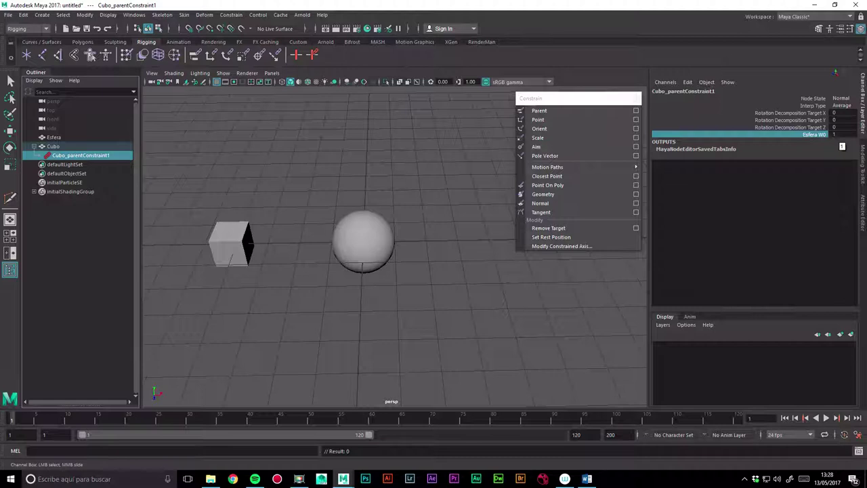
click(362, 240)
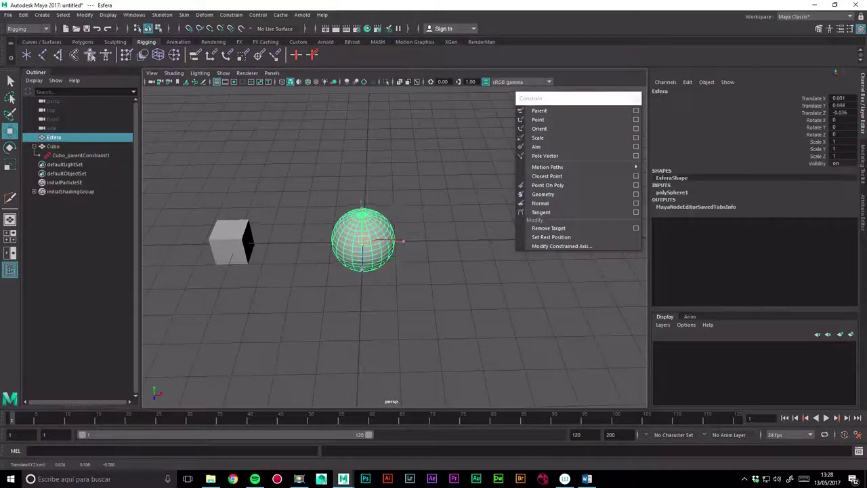
drag(362, 240, 402, 236)
key(ctrl+z)
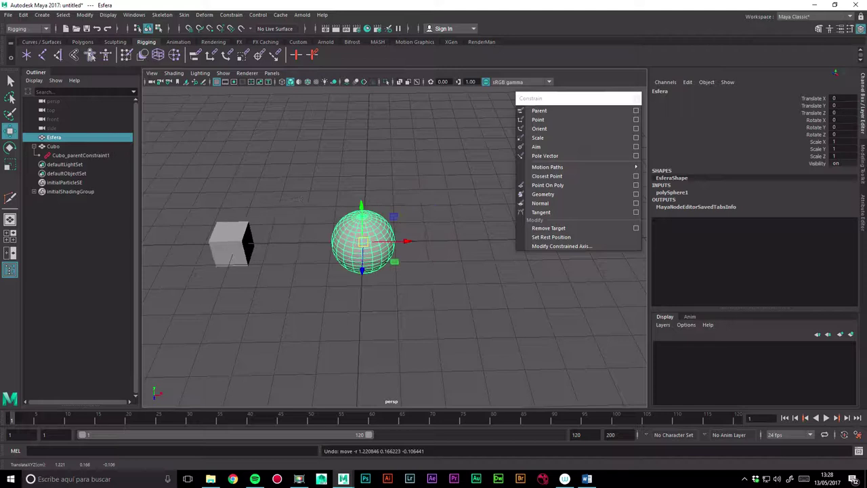
click(231, 243)
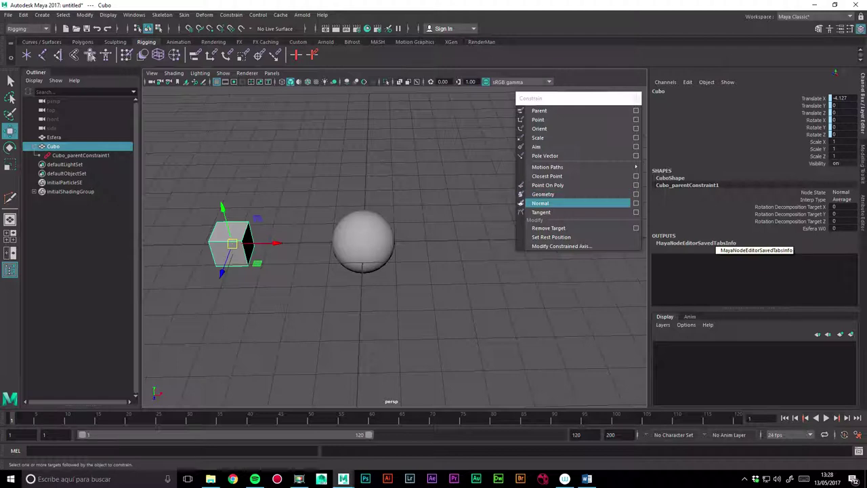
Raise the sphere, then set the constraint's Esfera W0 weight back to 1
click(349, 224)
mouse_move(364, 241)
mouse_down()
mouse_move(378, 241)
mouse_move(373, 271)
mouse_move(348, 188)
mouse_move(393, 252)
mouse_move(368, 238)
mouse_move(426, 143)
mouse_up()
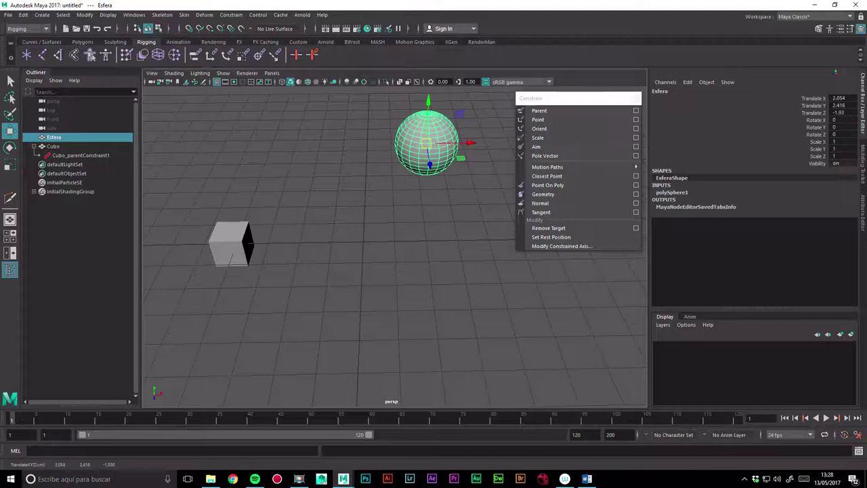
click(52, 146)
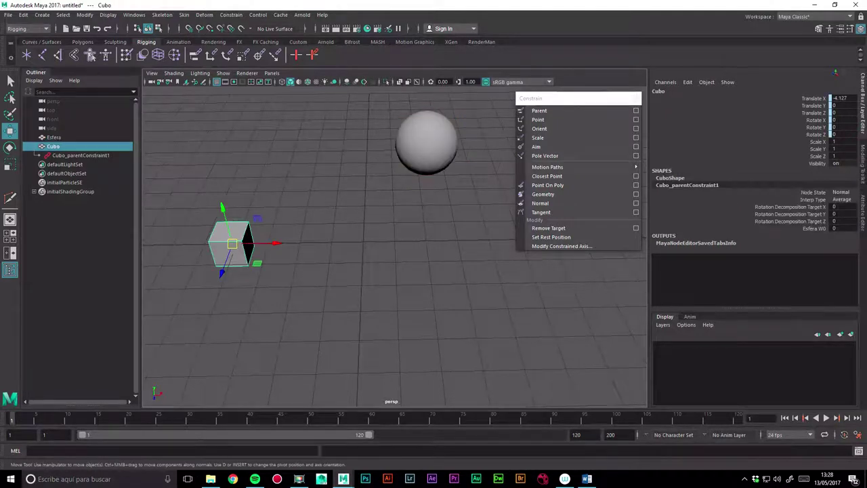
click(842, 229)
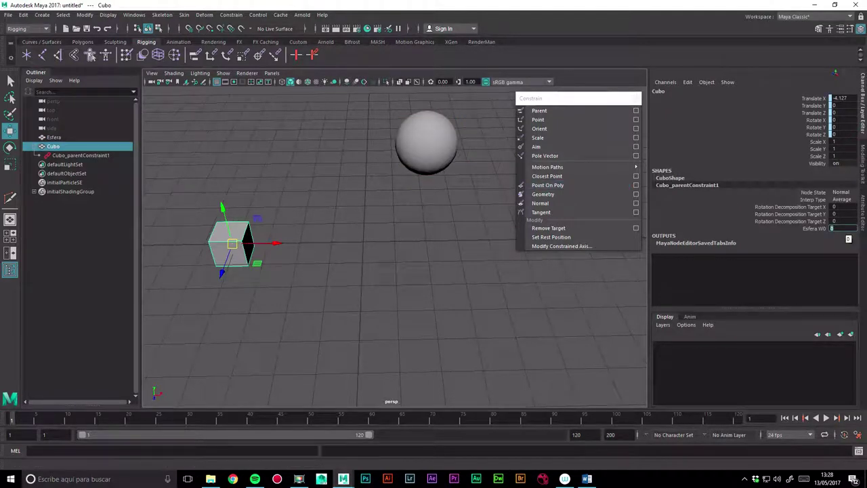
text(1)
key(Return)
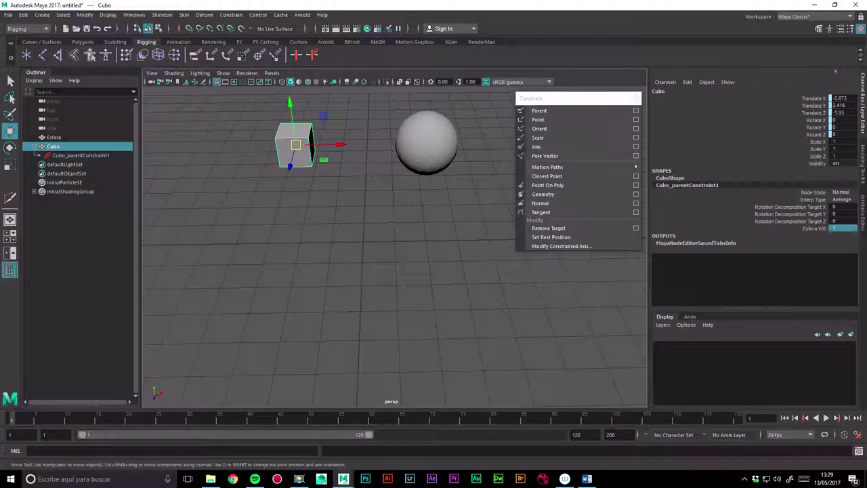
Test-move the sphere, undo it and the 0.5 weight, then select the parent constraint
click(54, 137)
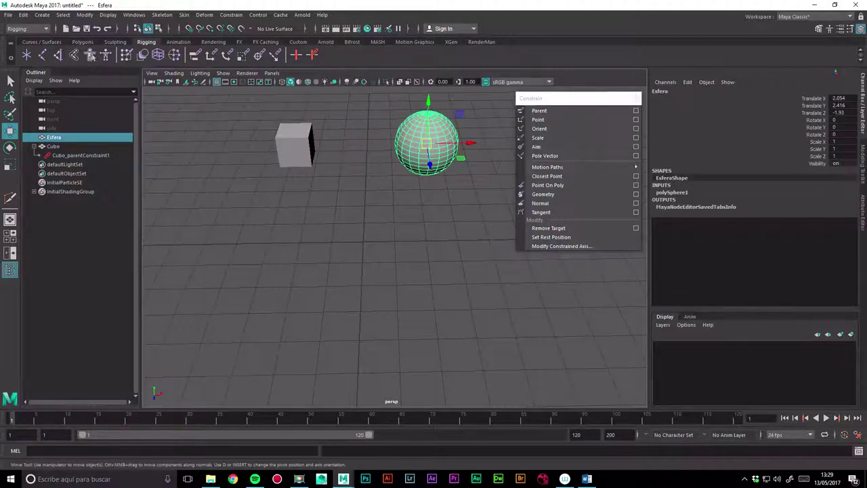
click(52, 146)
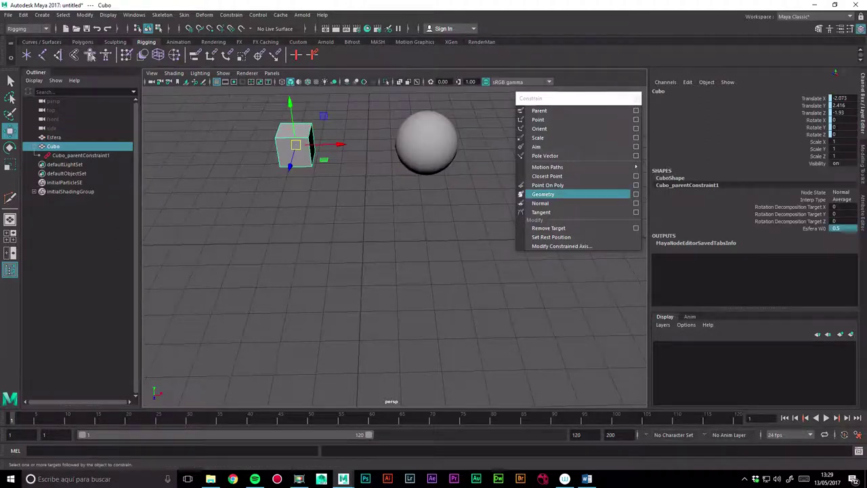
click(423, 146)
mouse_move(425, 143)
mouse_down()
mouse_move(437, 170)
mouse_move(428, 290)
mouse_move(431, 196)
mouse_move(429, 286)
mouse_move(430, 200)
mouse_move(447, 224)
mouse_up()
key(ctrl+z)
key(ctrl+z)
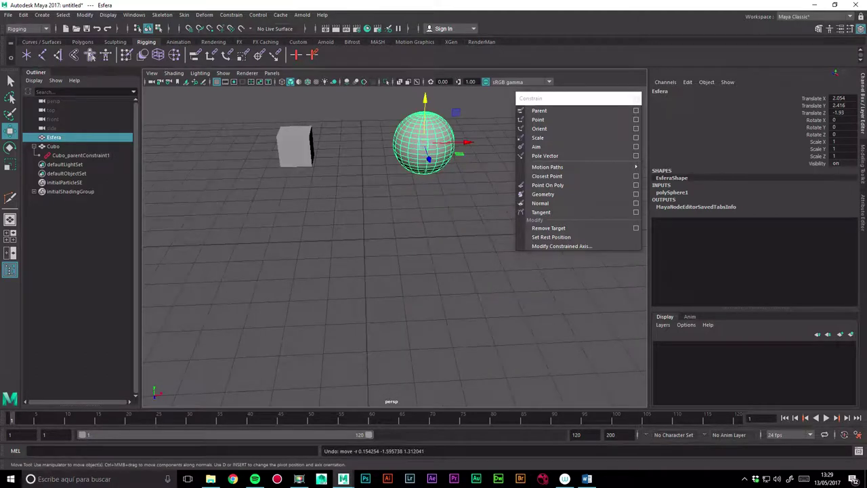
key(ctrl+z)
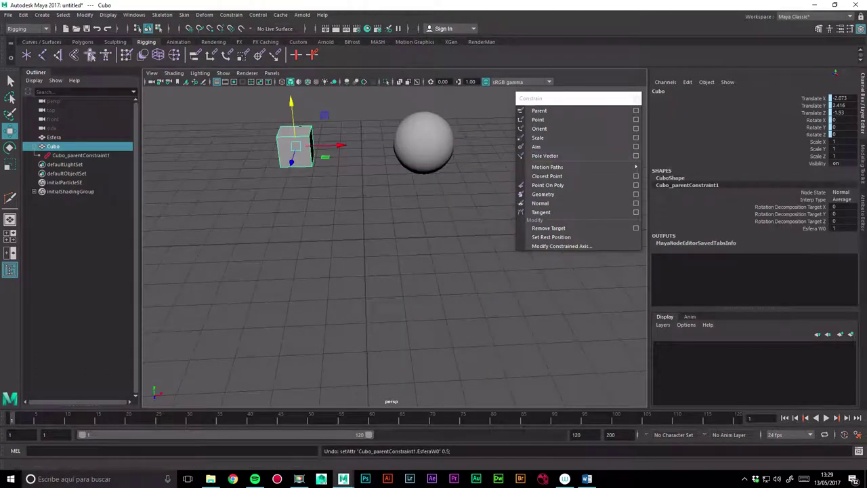
click(80, 156)
Delete the parent constraint, undo Esfera's move, and zero Cubo's translate values
key(Delete)
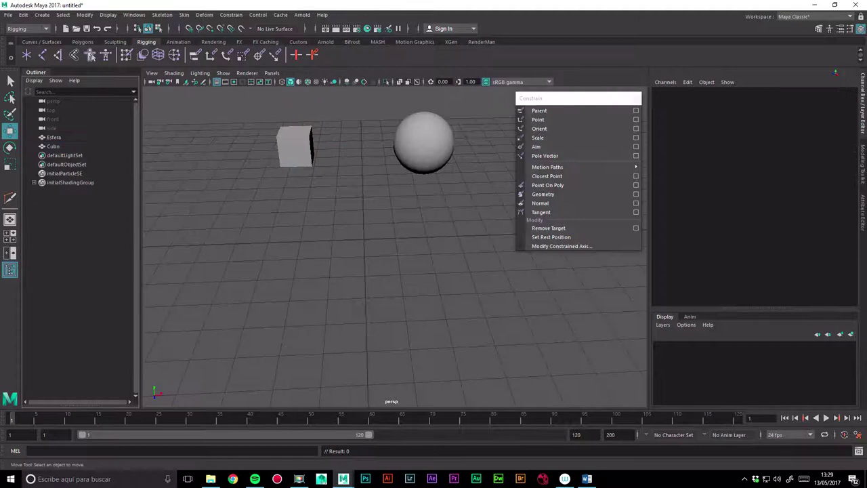
click(54, 137)
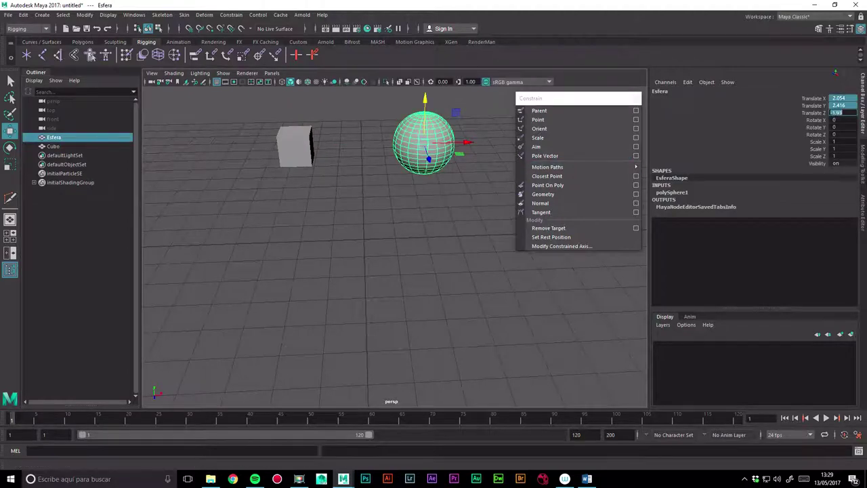
key(ctrl+z)
click(53, 146)
click(840, 112)
text(0)
key(Return)
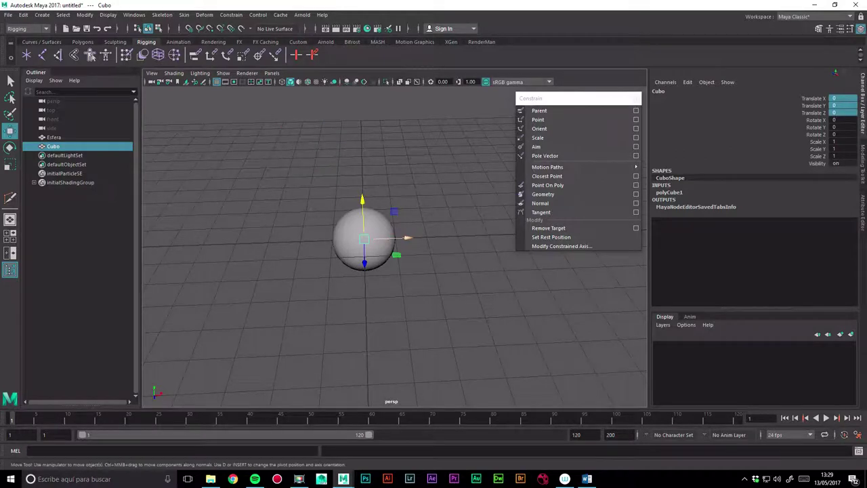
Move Cubo left, then duplicate Esfera and move the copy past the cube to the left
drag(406, 237, 269, 242)
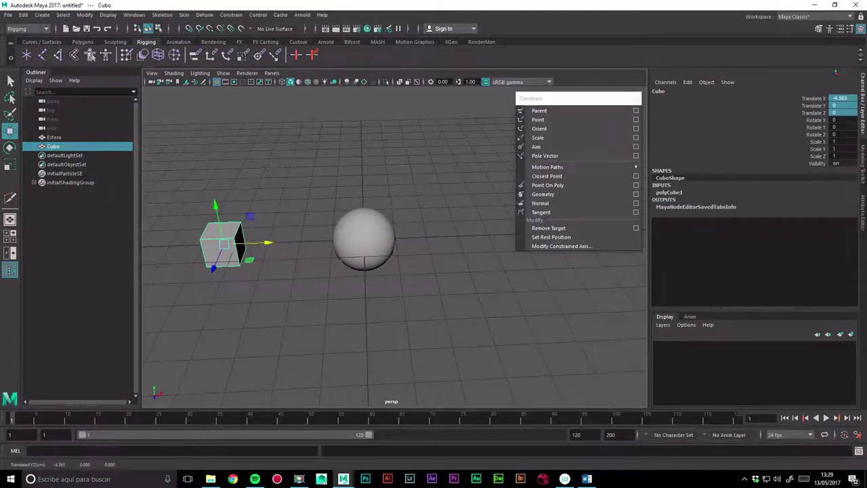
alt+drag(339, 284, 434, 284)
click(459, 234)
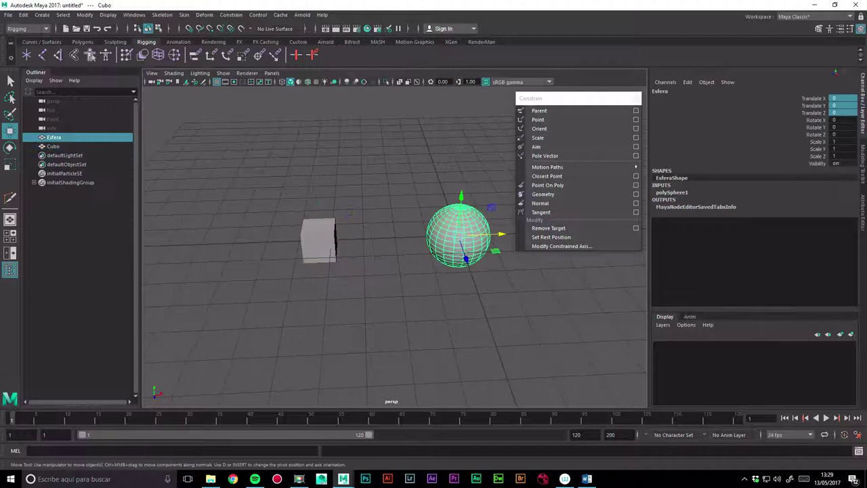
key(ctrl+d)
drag(498, 234, 233, 242)
alt+drag(190, 264, 234, 261)
Rename the duplicated sphere to Esfera2, then select the right sphere Esfera
double_click(55, 155)
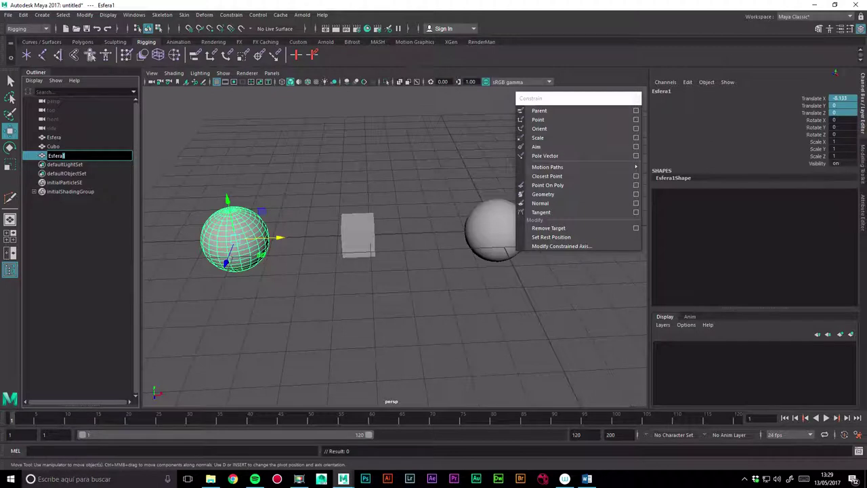
text(2)
key(Return)
alt+drag(406, 305, 339, 305)
click(339, 339)
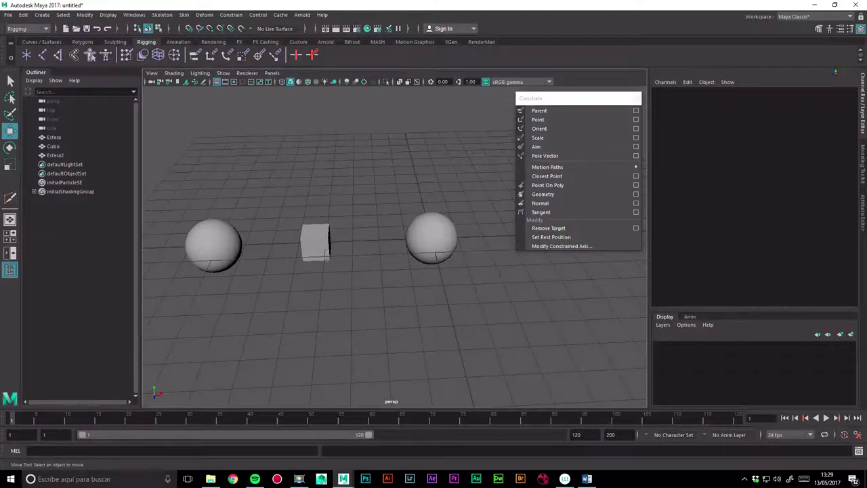
click(431, 237)
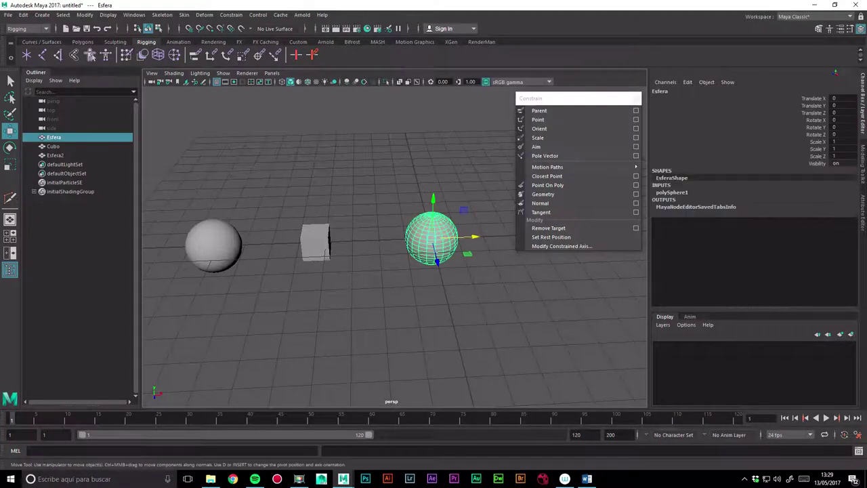
Parent-constrain Cubo to Esfera, then to Esfera2 as well, forming Cubo_parentConstraint1
shift+click(316, 240)
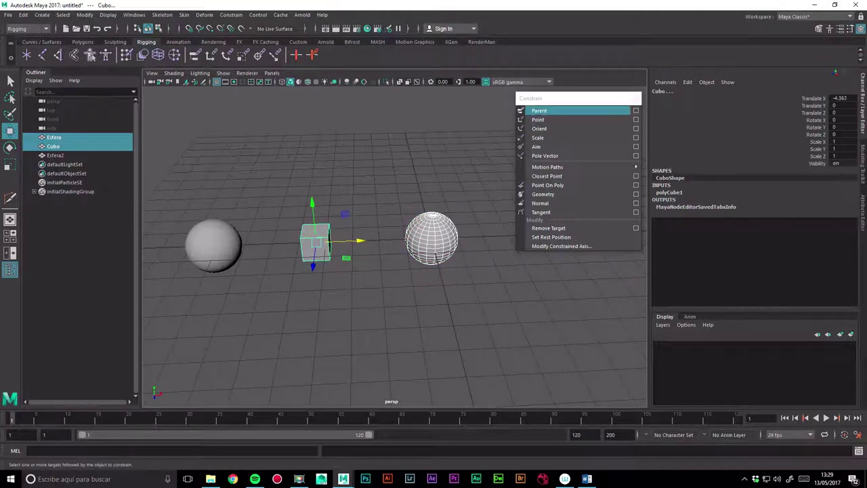
click(636, 110)
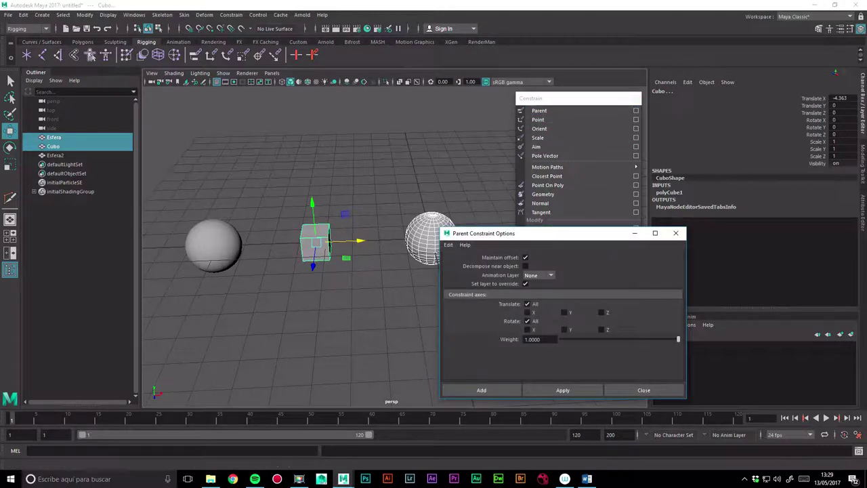
click(482, 389)
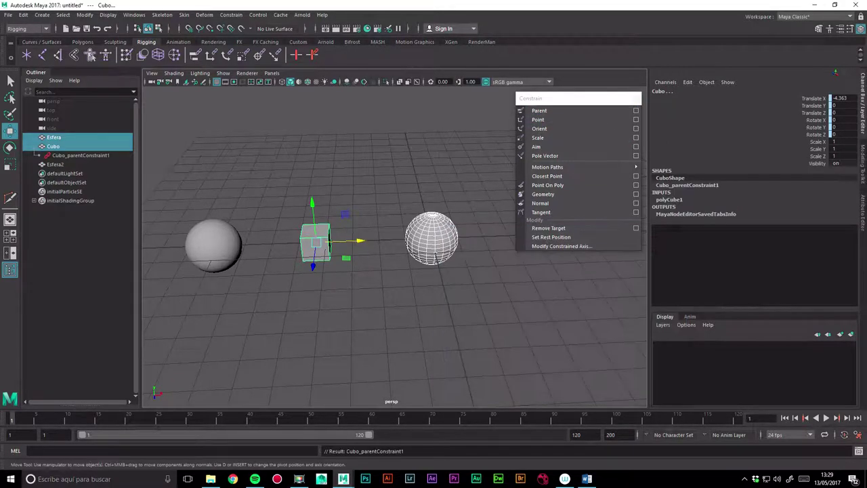
click(379, 318)
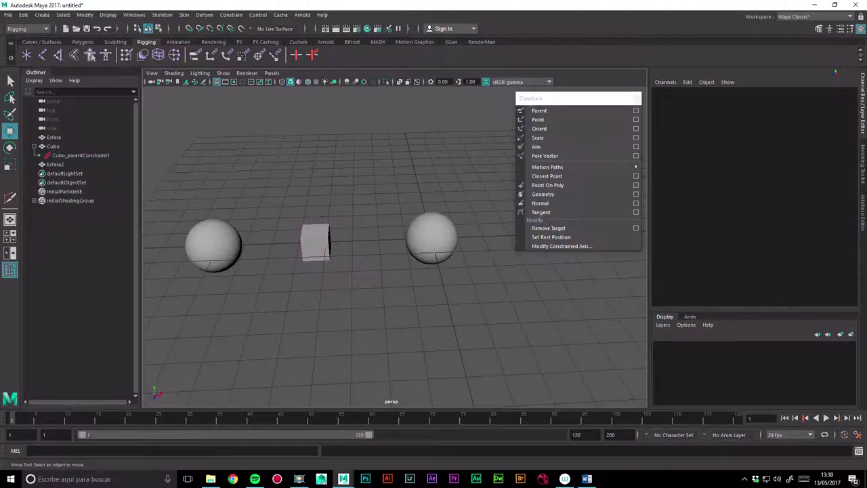
drag(202, 193, 227, 227)
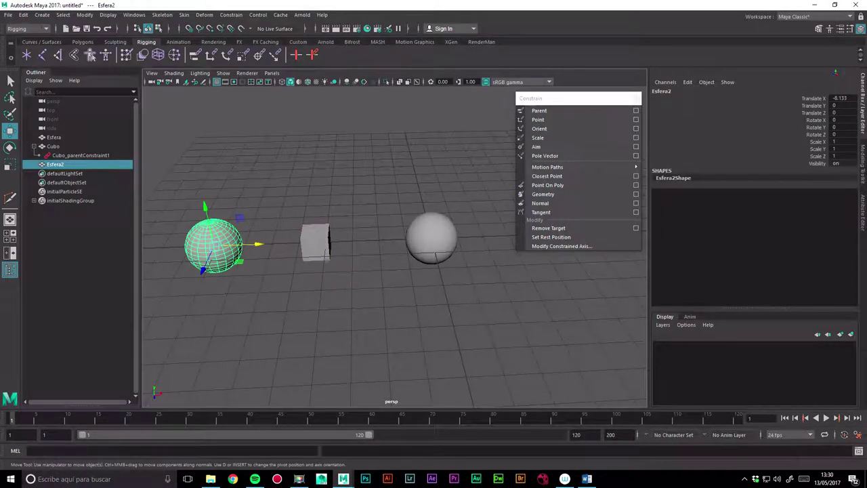
shift+click(313, 237)
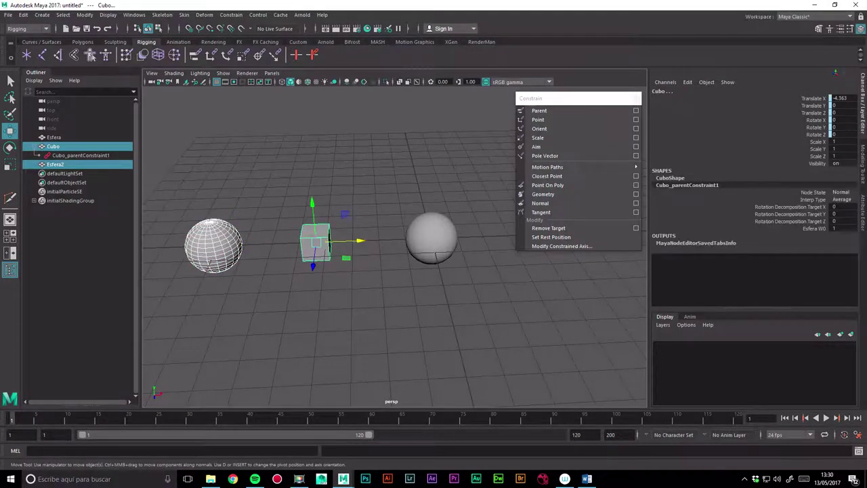
click(539, 110)
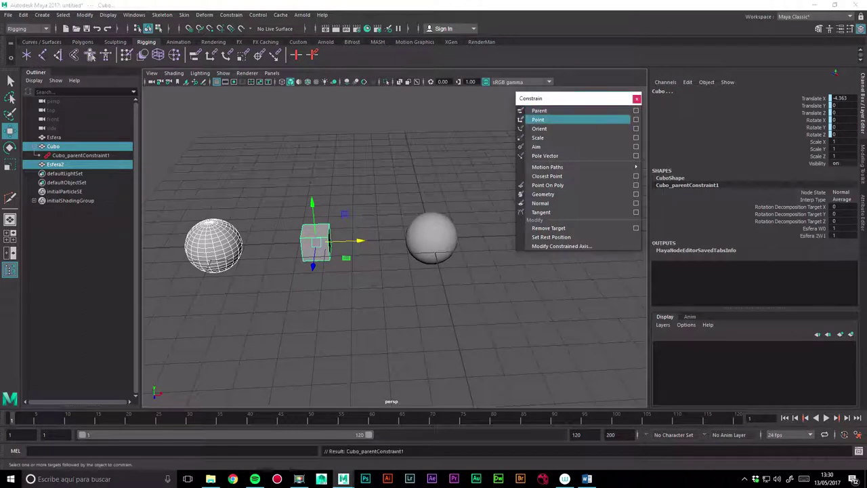
click(380, 325)
click(53, 146)
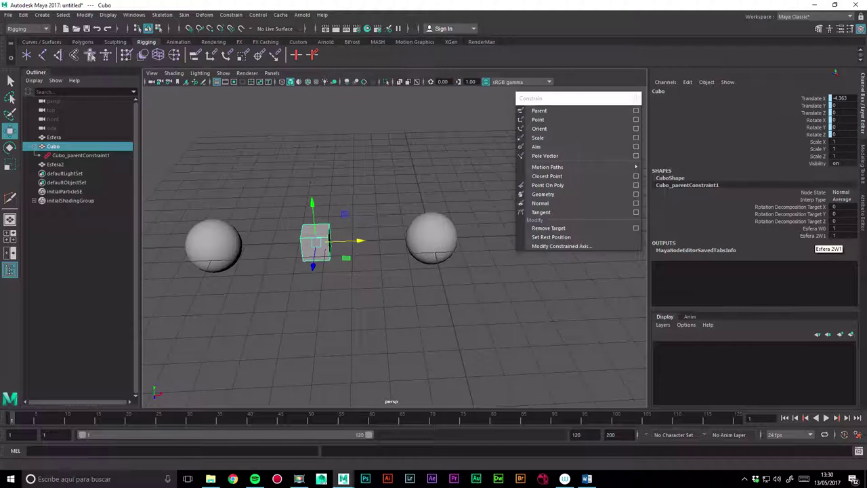
Raise Esfera up and right to test the cube following halfway, then pick Cubo's Esfera W0 weight
click(433, 216)
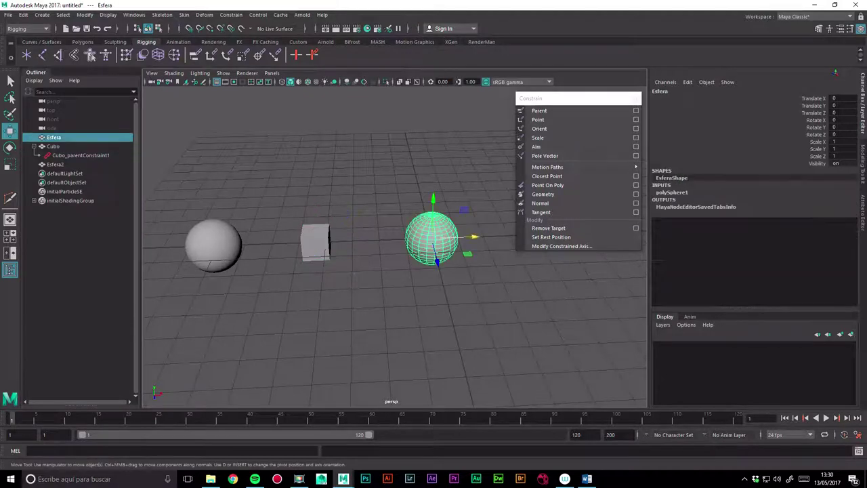
mouse_move(474, 236)
mouse_down()
mouse_move(459, 236)
mouse_move(613, 236)
mouse_move(466, 236)
mouse_move(437, 178)
mouse_move(464, 127)
mouse_up()
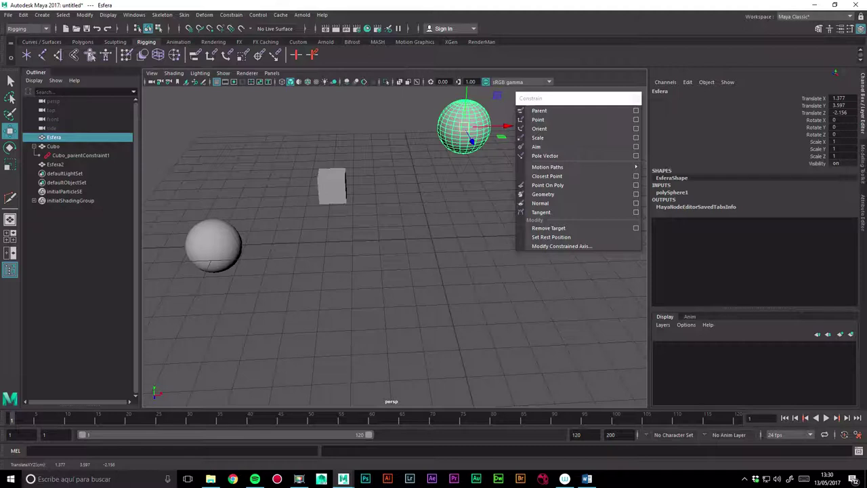
click(213, 243)
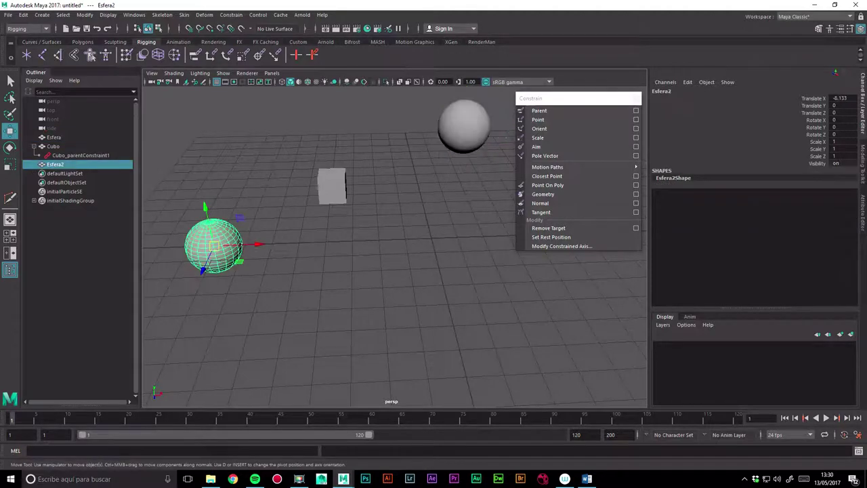
alt+drag(338, 258, 312, 224)
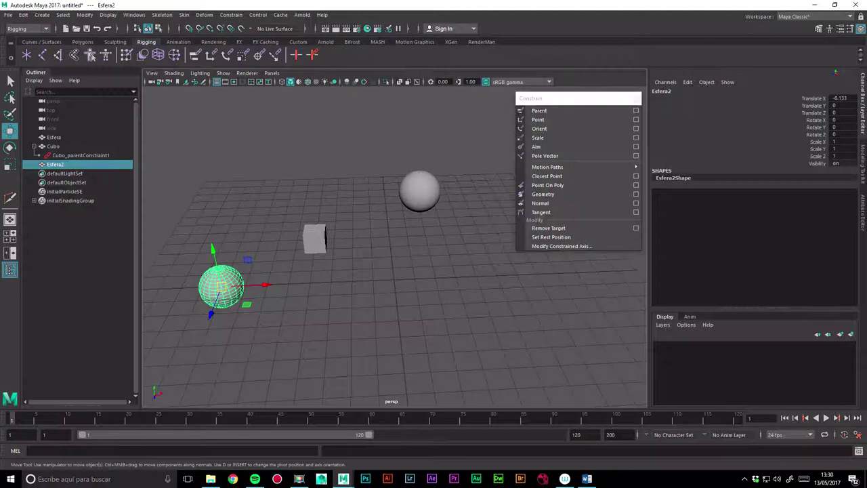
click(420, 190)
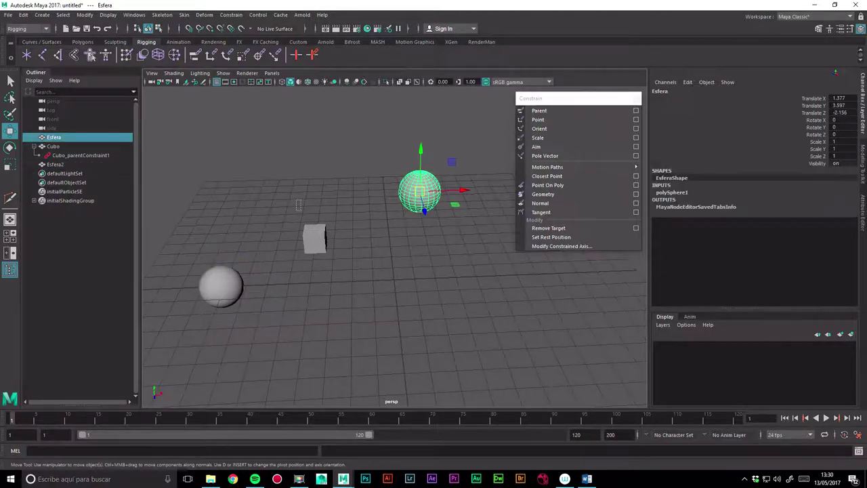
click(315, 238)
click(812, 228)
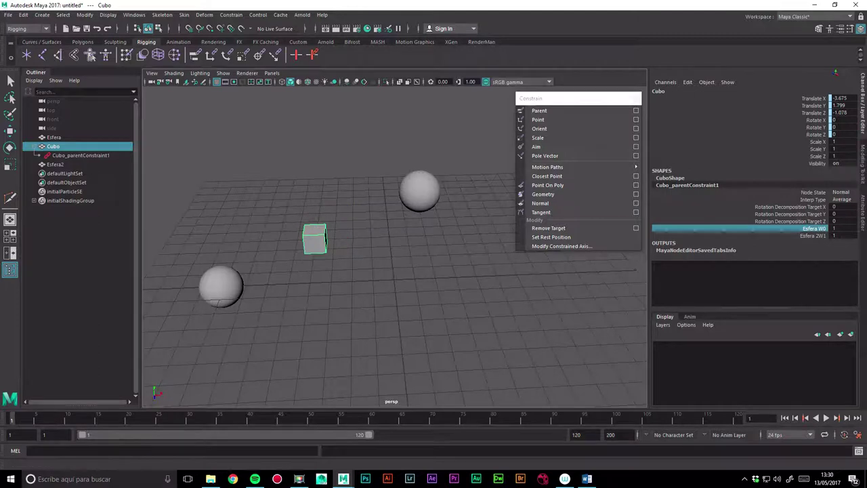
Set Esfera W0 to 0.5 and drag Esfera back down onto the grid right of the cube
click(834, 228)
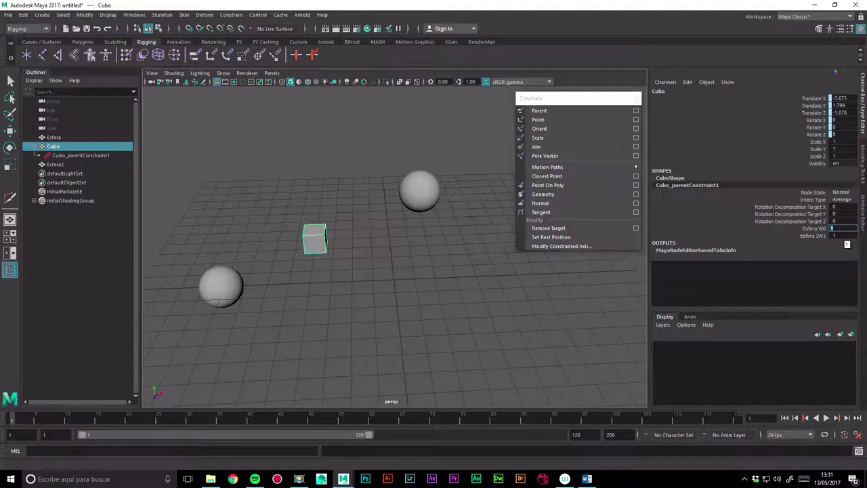
text(0.5)
key(Return)
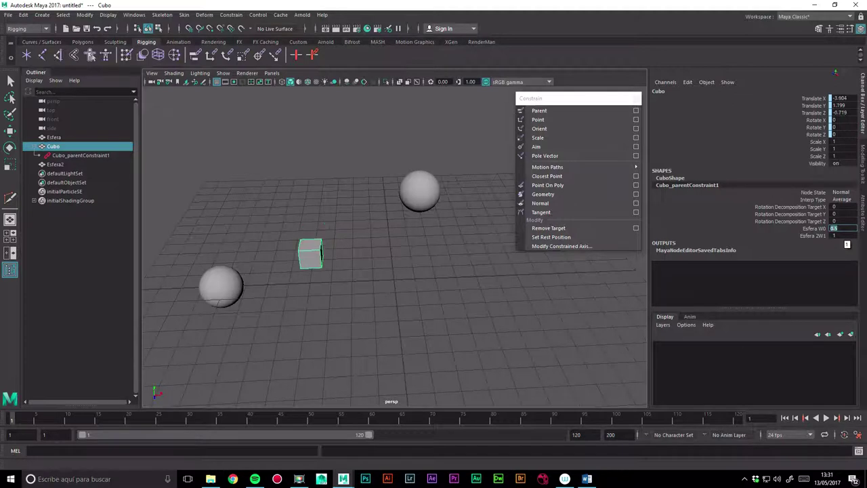
alt+drag(393, 305, 397, 292)
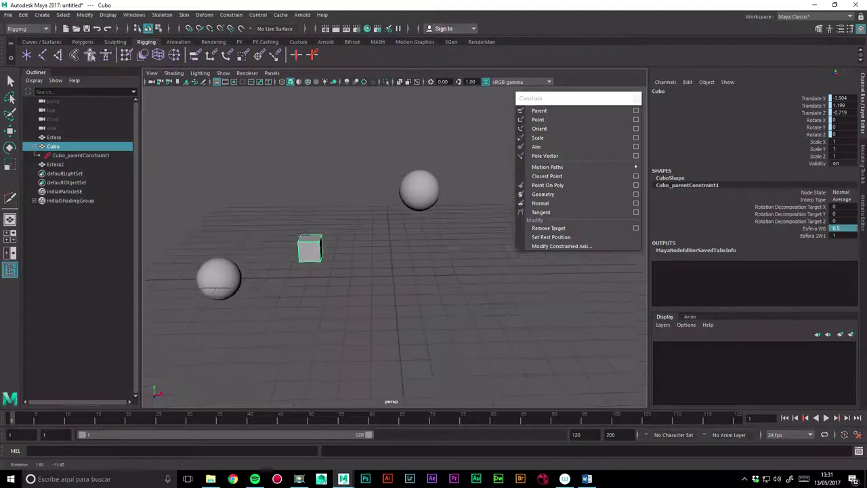
click(419, 190)
key(w)
mouse_move(420, 190)
mouse_down()
mouse_move(422, 203)
mouse_move(319, 261)
mouse_move(628, 279)
mouse_move(582, 280)
mouse_move(582, 311)
mouse_move(575, 284)
mouse_up()
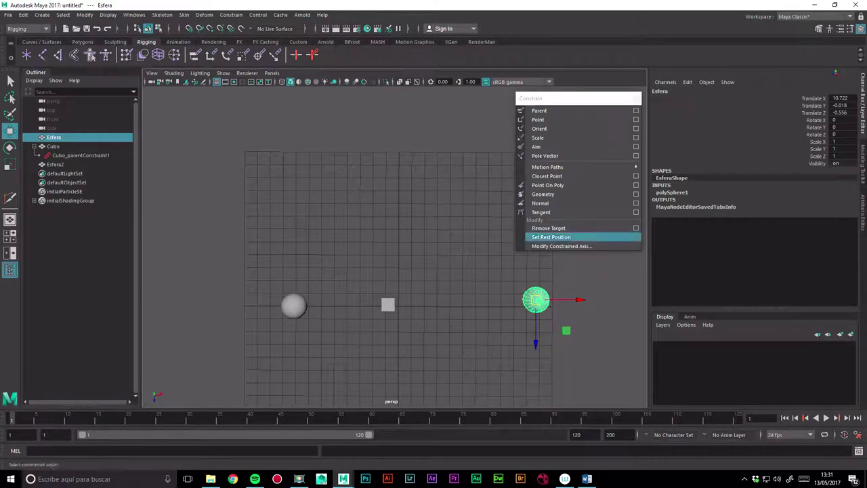
Try Esfera W0 weights of 1, 0.5 and 0 on Cubo's parent constraint
click(551, 237)
click(844, 229)
text(1)
key(Return)
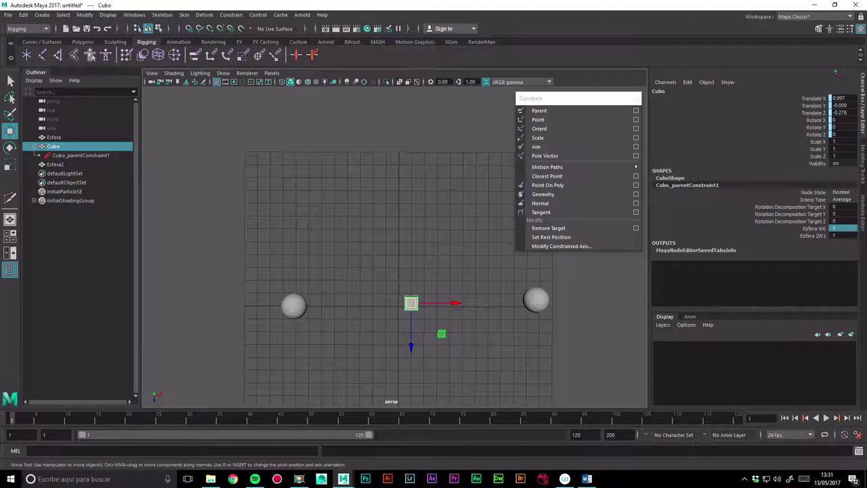
click(843, 228)
text(0.5)
key(Return)
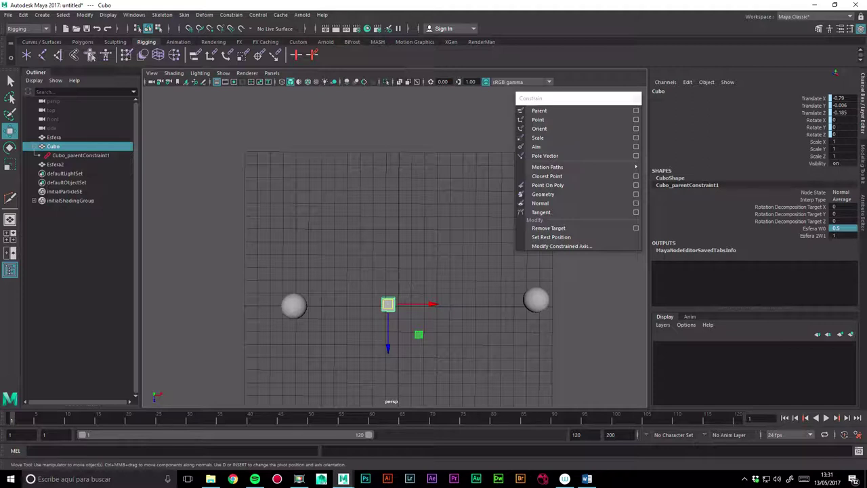
text(0)
key(Return)
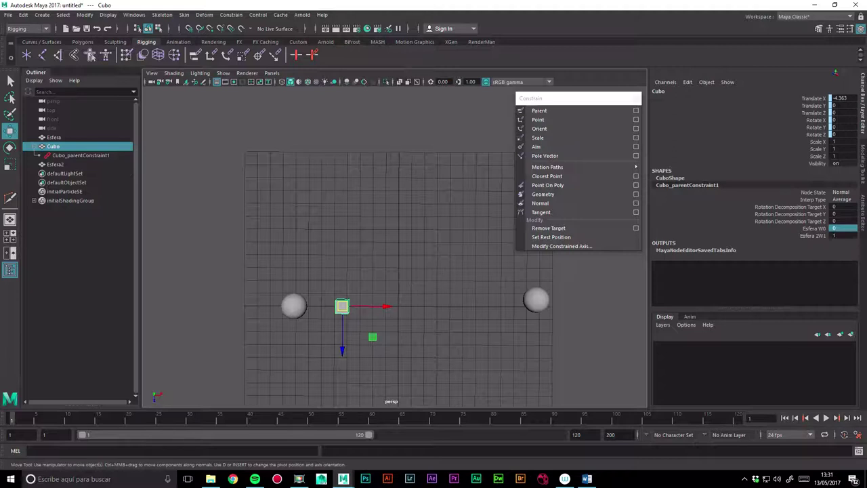
Select Esfera2, then undo back to the Esfera W0 weight of 1
click(55, 164)
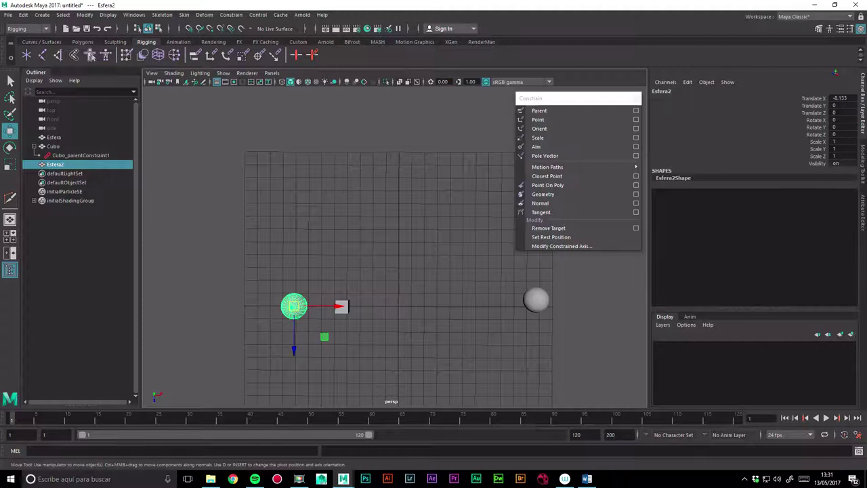
key(ctrl+z)
key(ctrl+z)
key(ctrl+z)
key(ctrl+z)
key(ctrl+z)
key(ctrl+z)
key(ctrl+z)
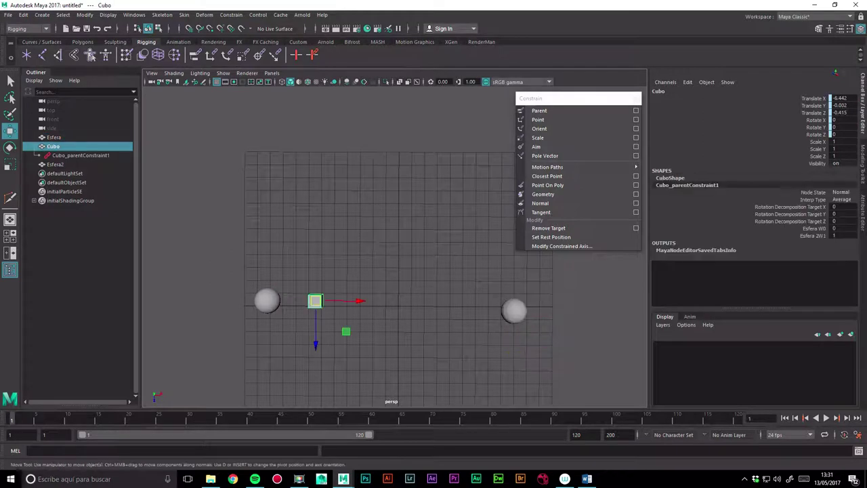
key(ctrl+z)
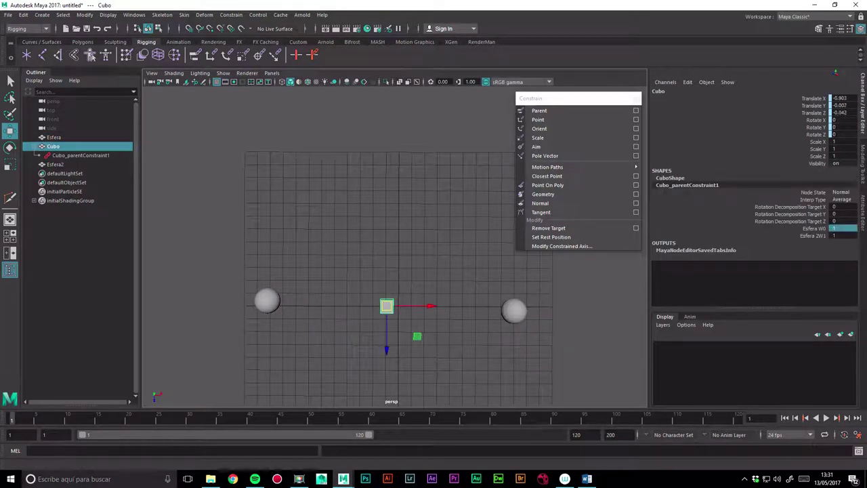
key(ctrl+z)
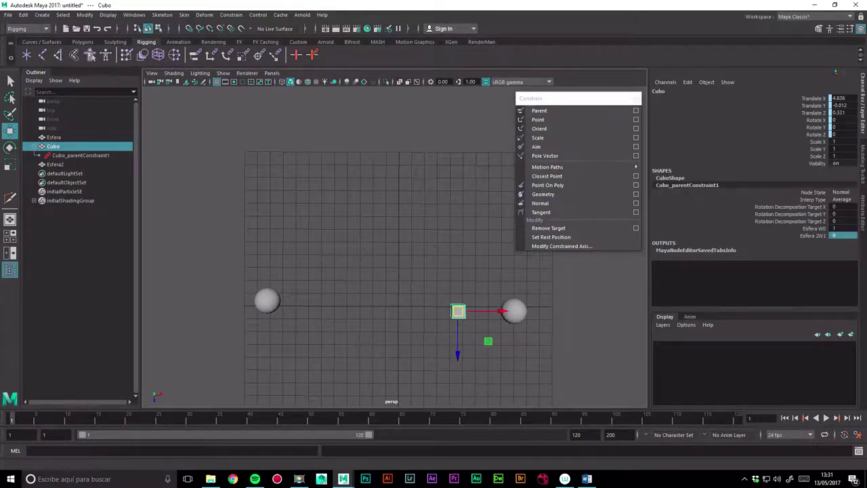
Move Esfera left to test the cube following, then reselect Cubo
click(513, 310)
drag(513, 310, 394, 295)
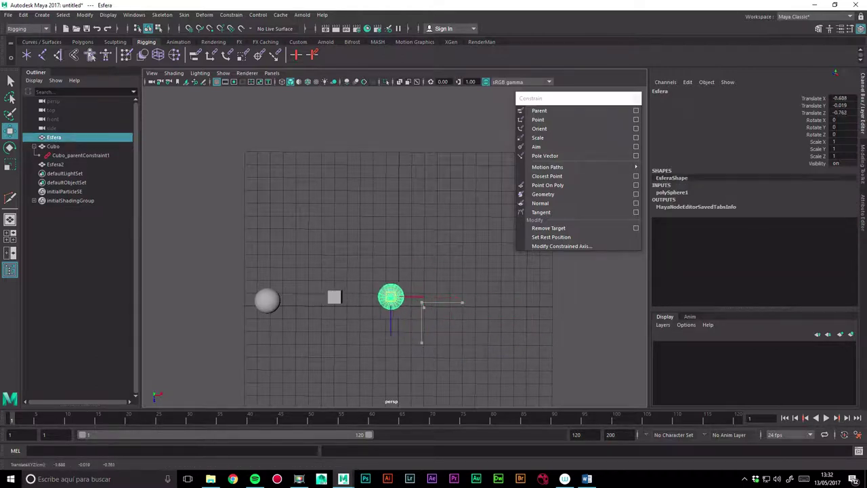
click(267, 300)
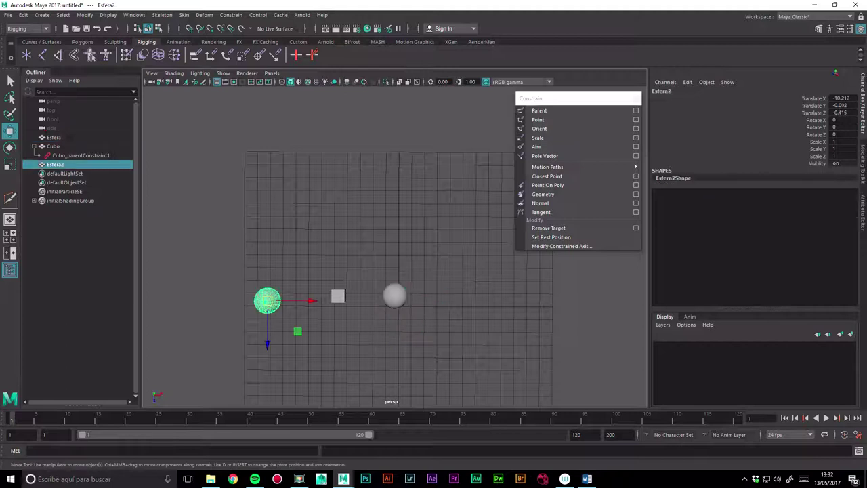
click(394, 296)
drag(337, 269, 355, 300)
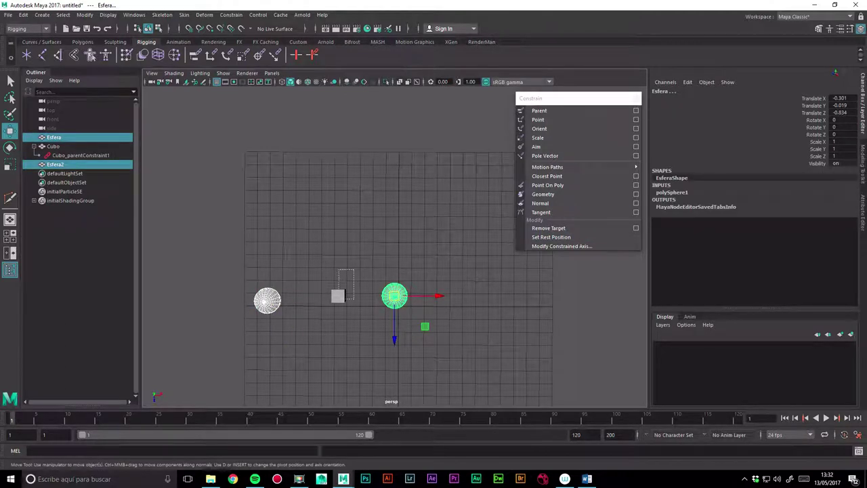
Set both the Esfera W0 and Esfera2 W1 weights to 0.5
double_click(839, 228)
text(0.5)
key(Tab)
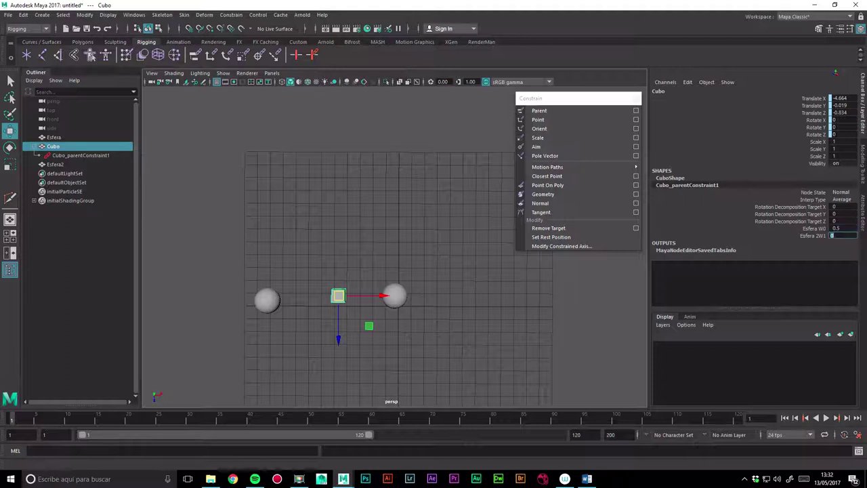
text(0.5)
key(Return)
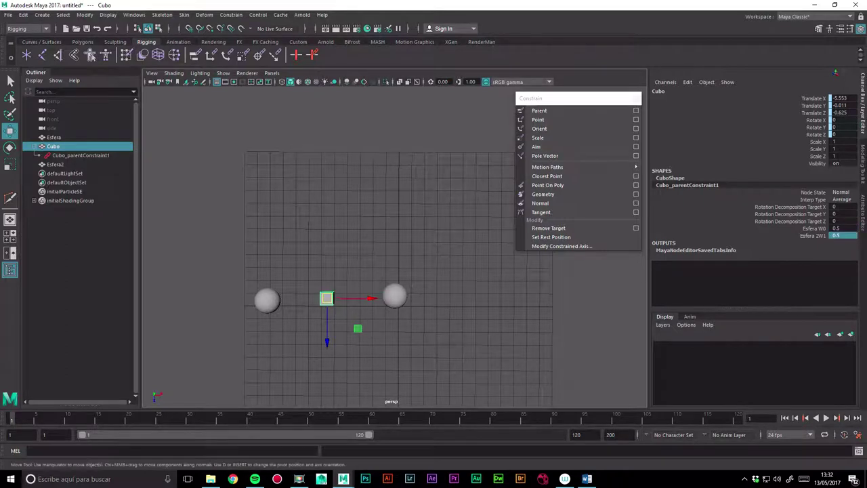
Move the right sphere Esfera farther right and reselect the cube
drag(376, 262, 446, 335)
mouse_move(395, 295)
mouse_down()
mouse_move(505, 289)
mouse_move(315, 294)
mouse_move(586, 277)
mouse_up()
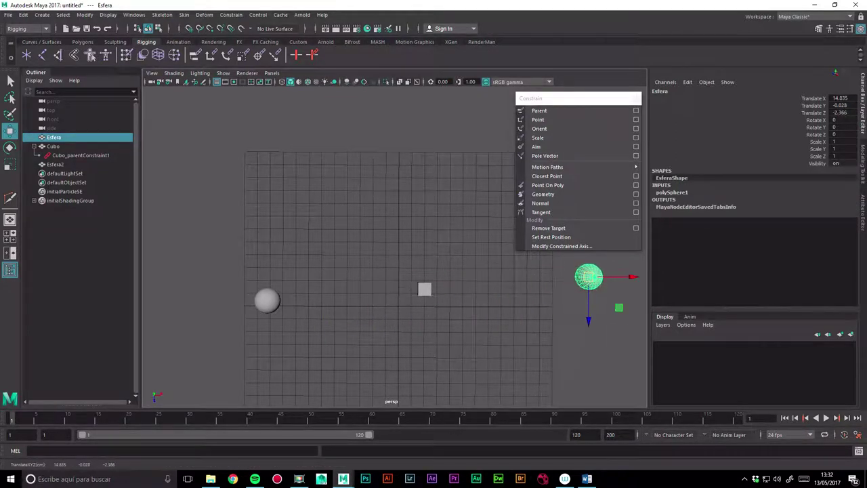
drag(406, 275, 455, 318)
Set both sphere constraint weights back to 1
click(840, 228)
text(1)
key(Return)
click(840, 235)
text(1)
key(Return)
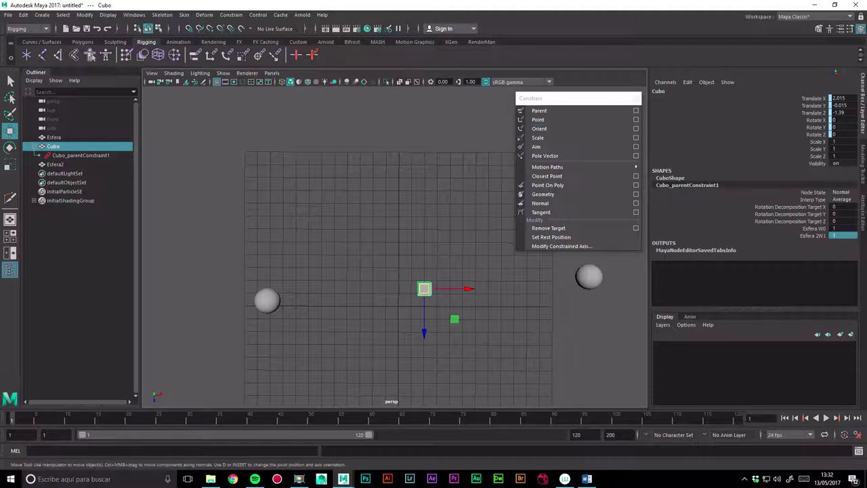
alt+drag(338, 312, 352, 230)
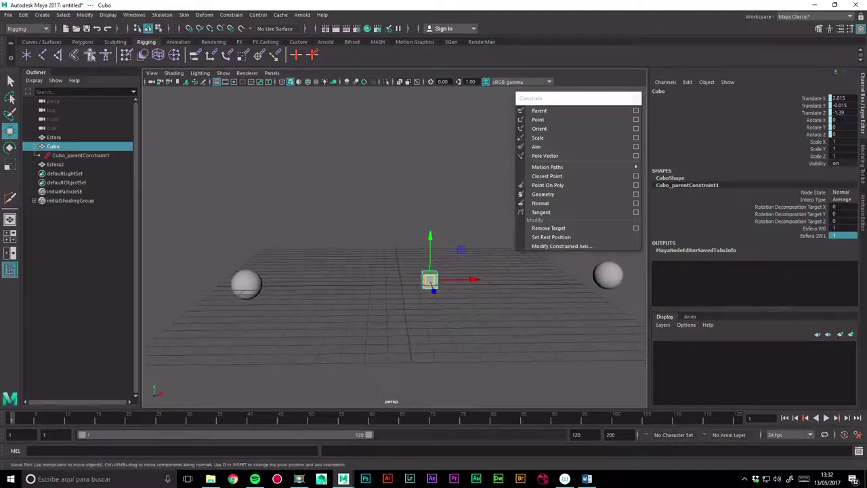
Set the first sphere's constraint weight to 0 to test the cube's position
alt+right_drag(393, 305, 366, 305)
alt+middle_drag(393, 284, 392, 312)
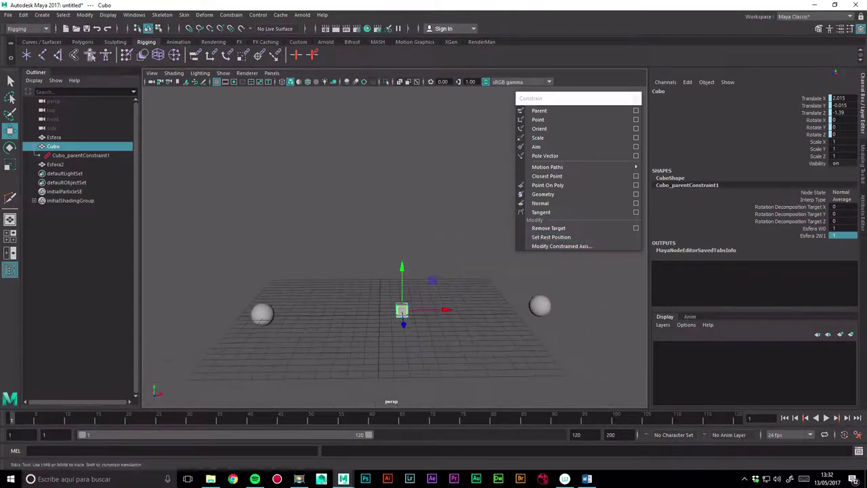
mouse_move(400, 305)
alt+mouse_down()
mouse_move(380, 305)
mouse_move(407, 305)
alt+mouse_up()
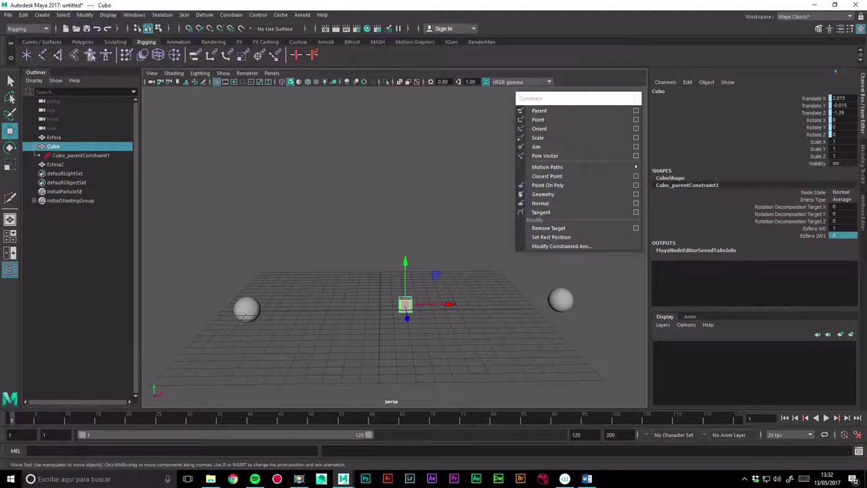
click(843, 229)
text(0)
key(Return)
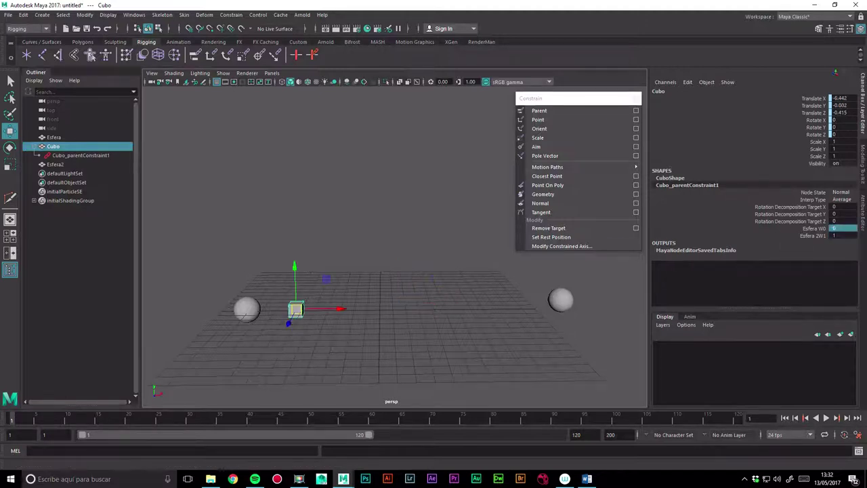
Restore the first sphere's weight to 1 and set the second sphere's weight to 0
click(813, 235)
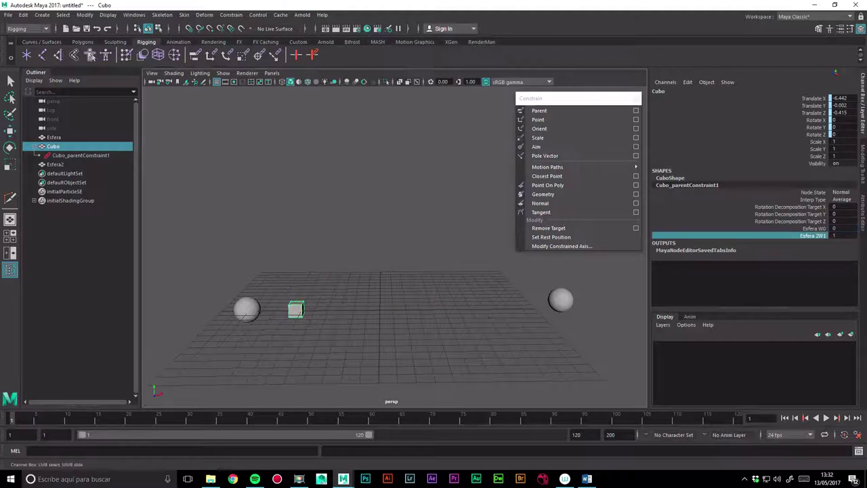
click(840, 228)
text(1)
key(Return)
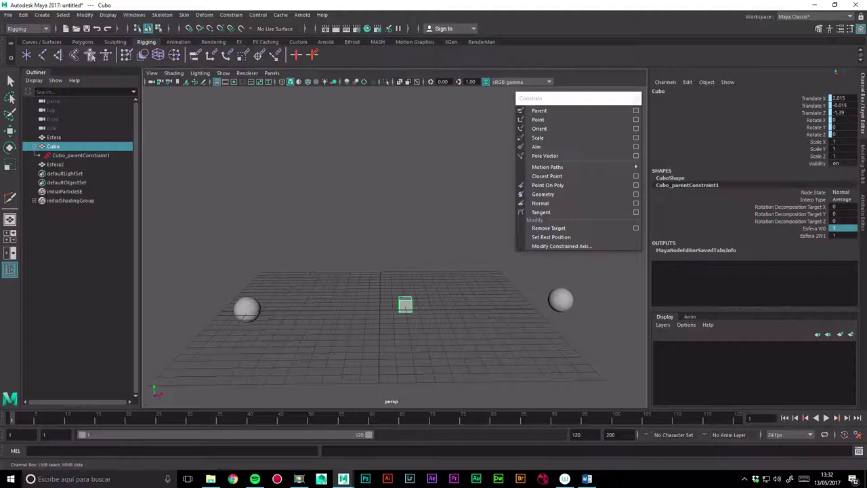
click(840, 235)
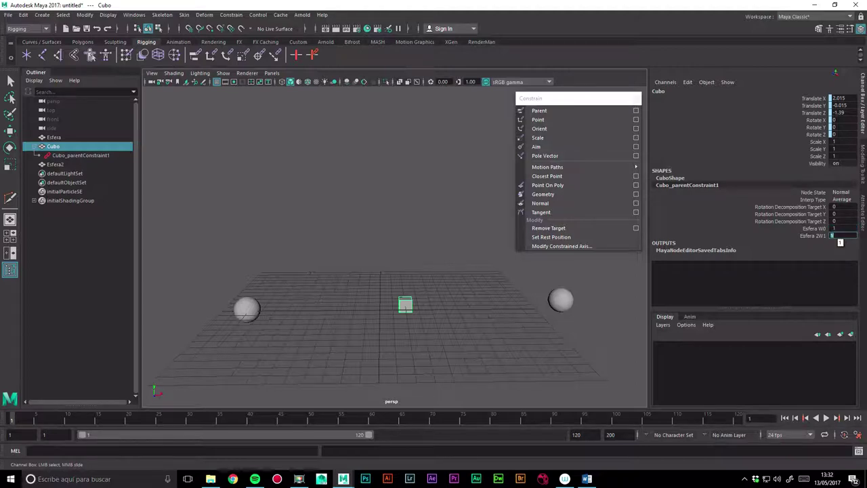
text(0)
key(Return)
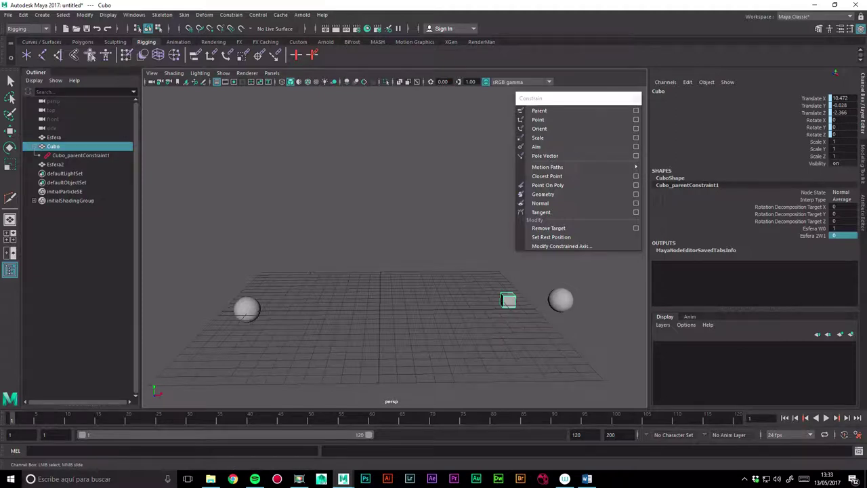
Delete Cubo, Esfera and Esfera2, leaving only the grid
click(635, 111)
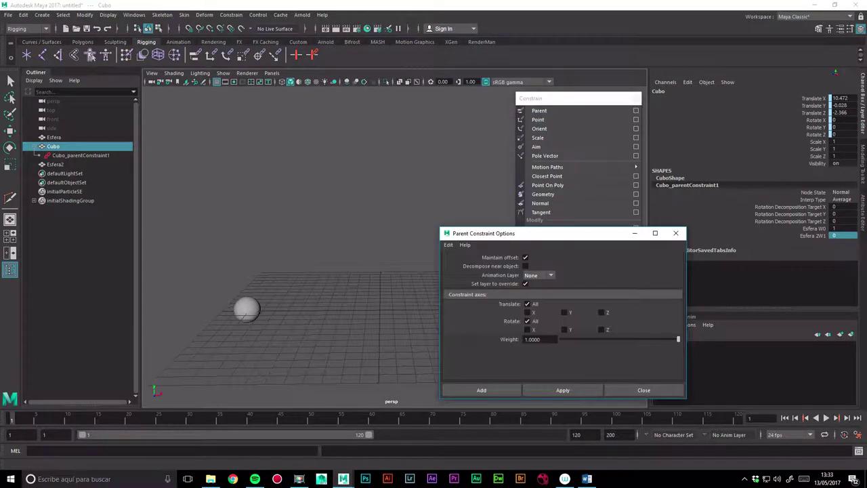
click(644, 390)
key(w)
shift+click(560, 300)
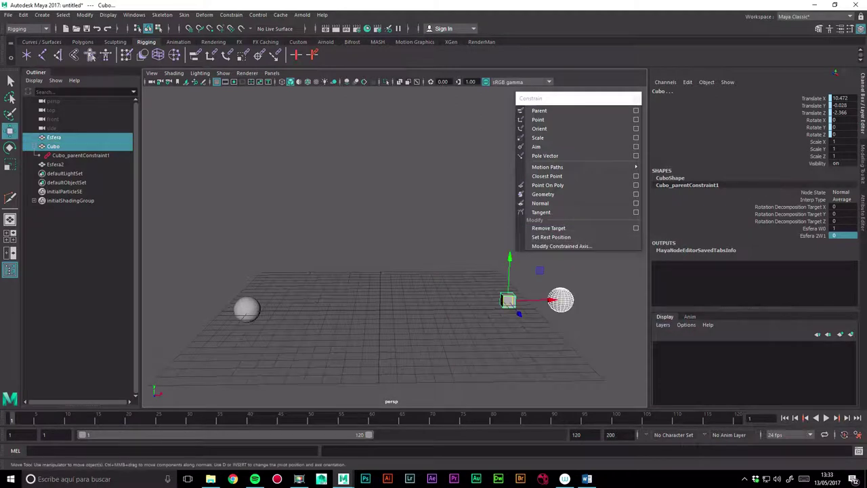
key(Delete)
click(247, 309)
key(Delete)
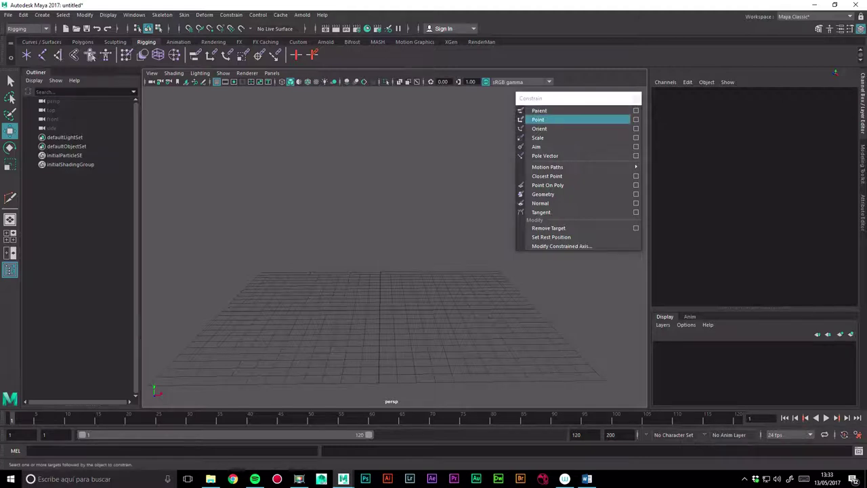
Create a polygon sphere and cube, move the cube left to X -5.372, then select sphere and cube
click(42, 14)
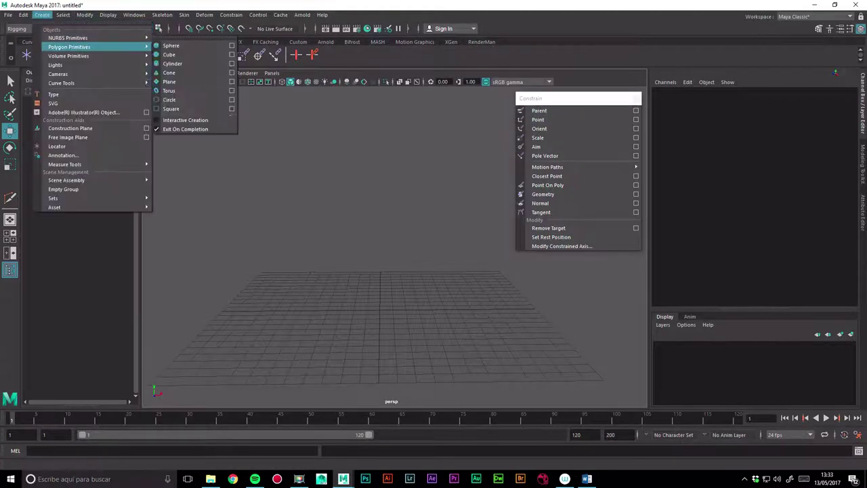
click(171, 54)
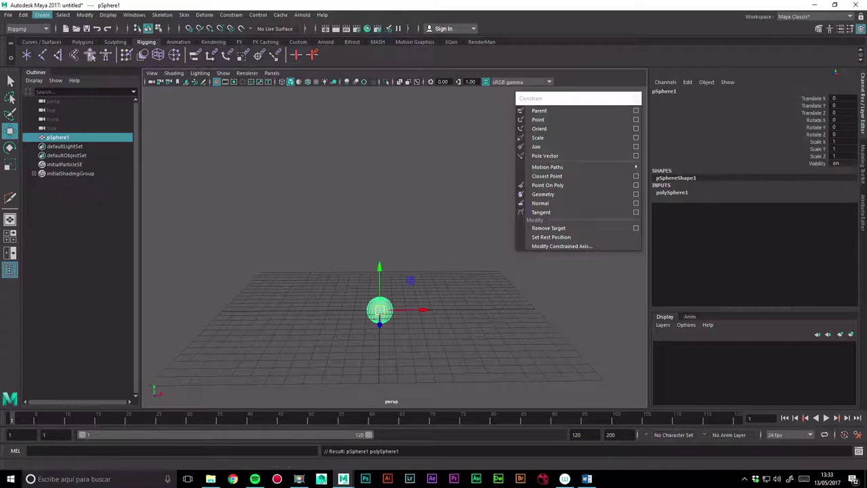
click(42, 14)
click(169, 63)
drag(420, 310, 353, 310)
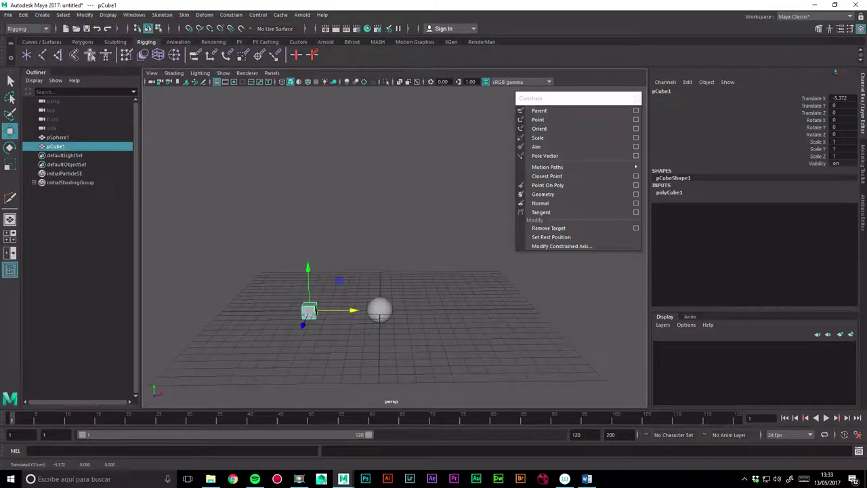
click(379, 310)
shift+click(308, 311)
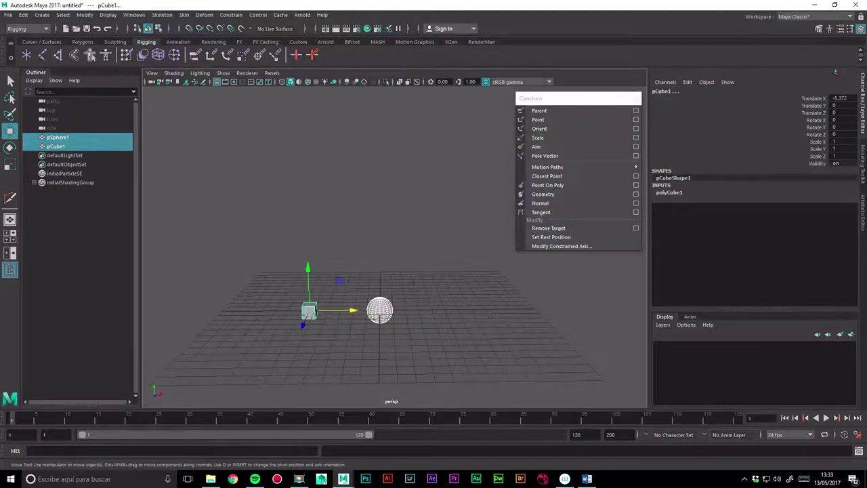
Point-constrain pCube1 to pSphere1 with Maintain offset, test by moving the sphere, then undo
click(635, 119)
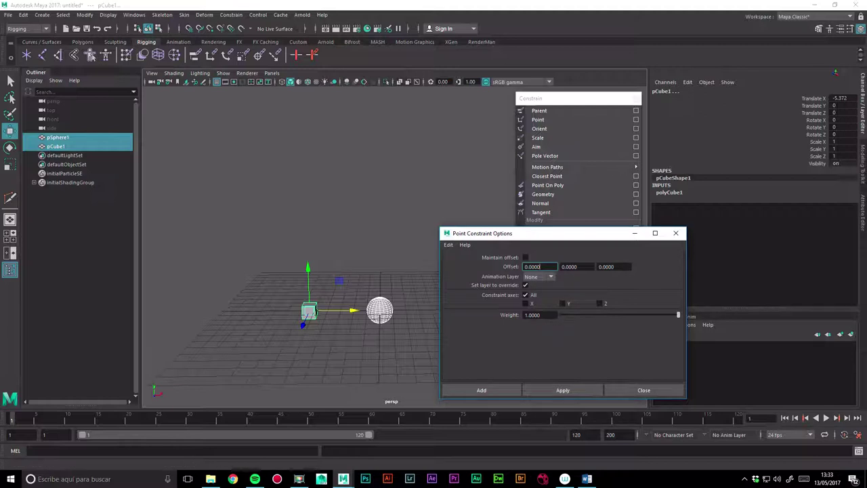
click(525, 257)
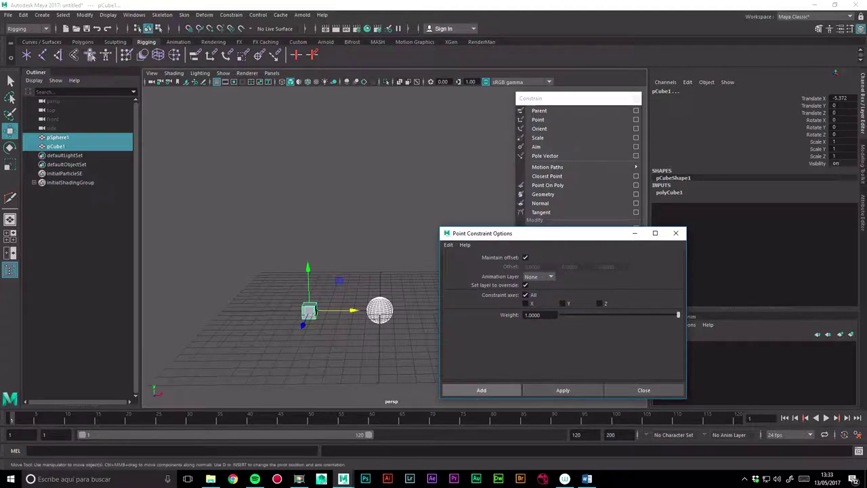
click(481, 390)
click(380, 310)
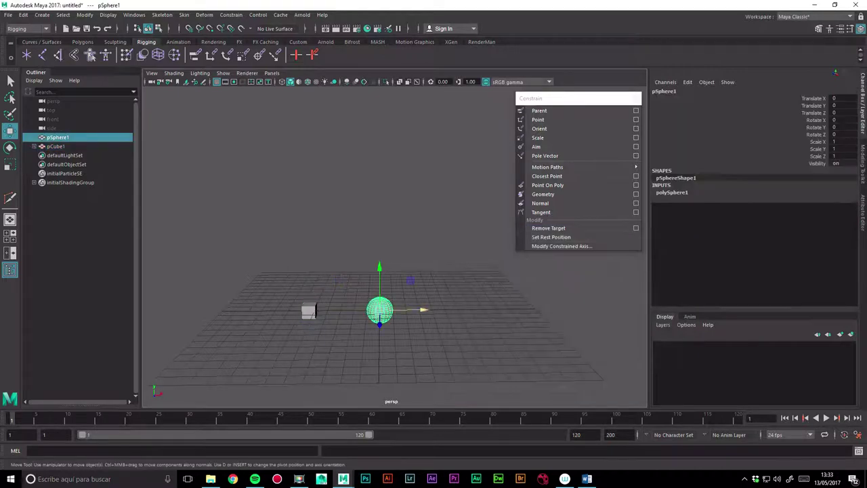
drag(380, 310, 397, 300)
key(ctrl+z)
click(308, 310)
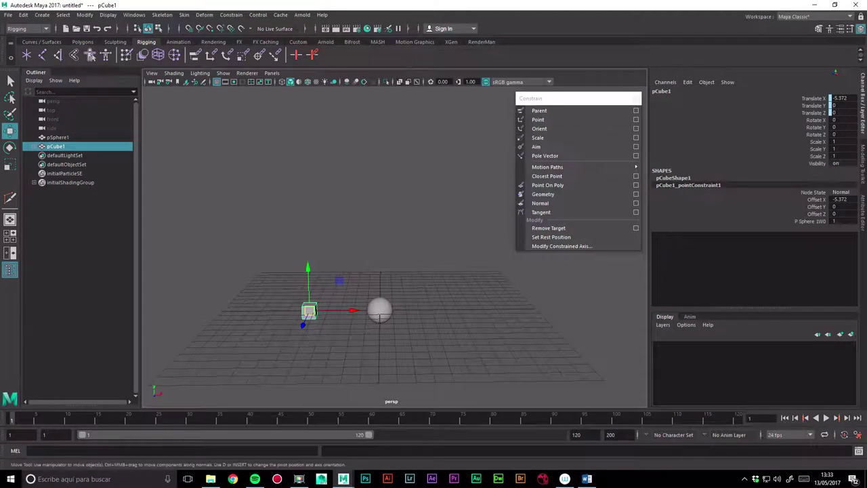
click(635, 111)
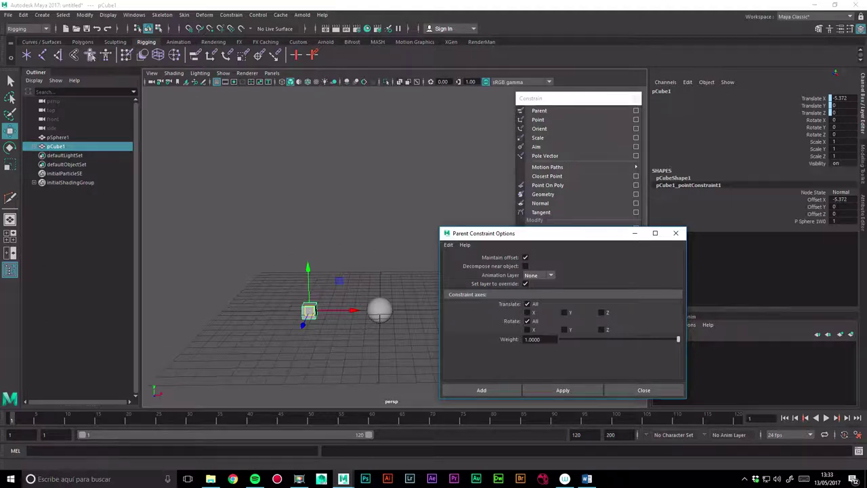
Delete pCube1_pointConstraint1, then select pSphere1 and add pCube1 to the selection
click(676, 233)
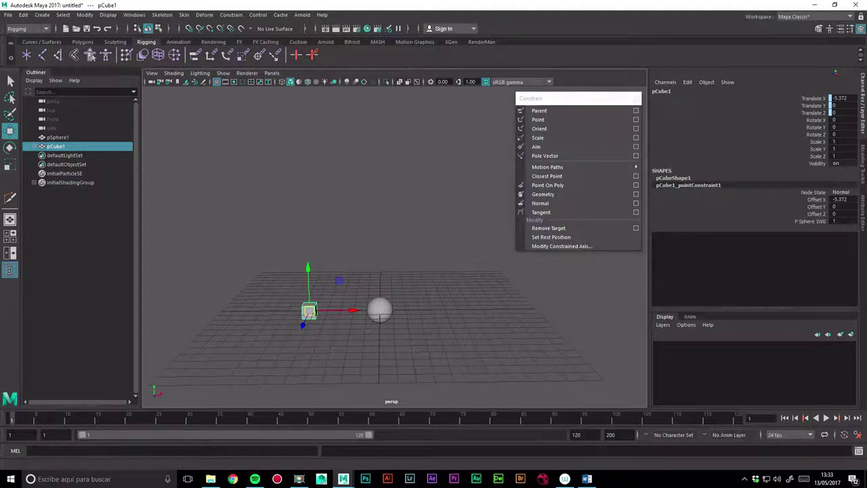
drag(575, 99, 571, 101)
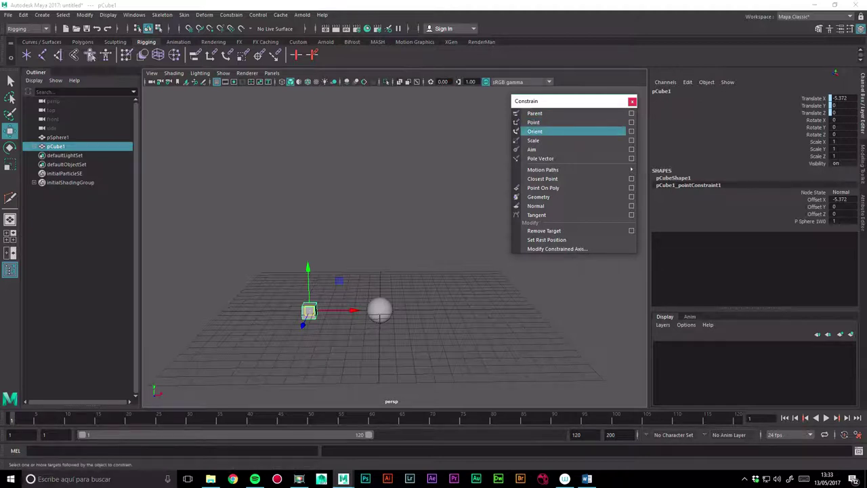
click(474, 203)
ctrl+click(56, 145)
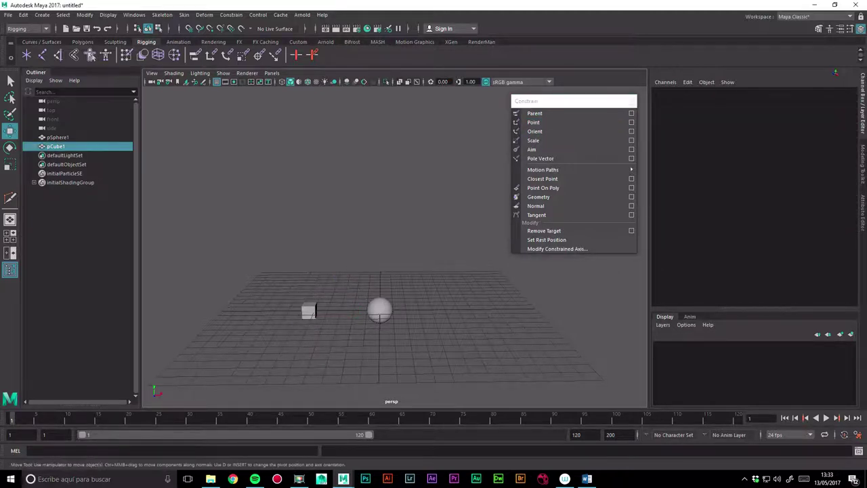
click(533, 122)
click(474, 203)
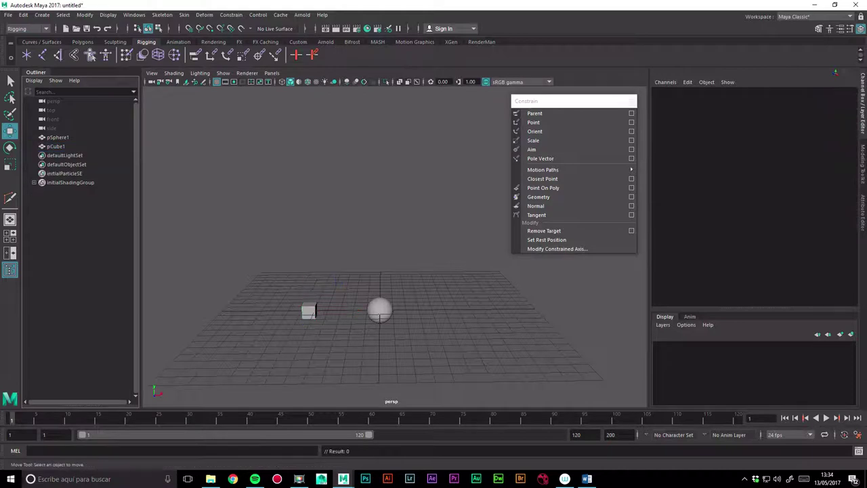
click(380, 311)
ctrl+click(55, 145)
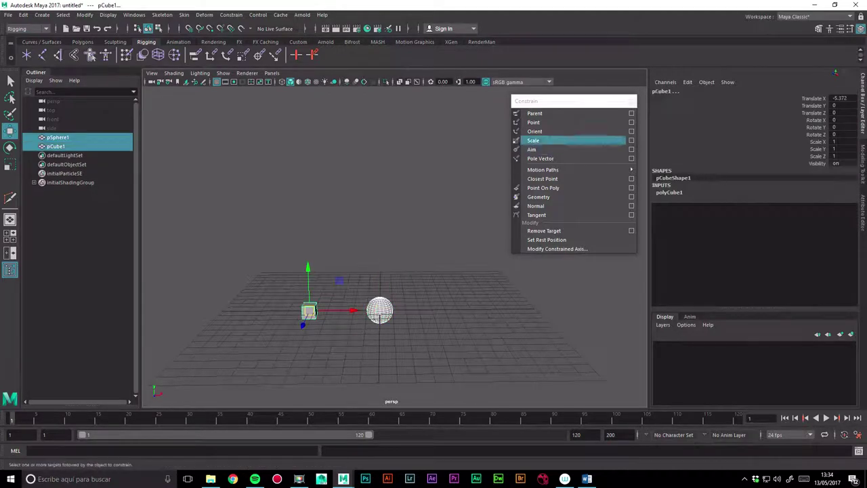
Apply an orient constraint to the cube, then test-move the sphere and undo the move
click(631, 131)
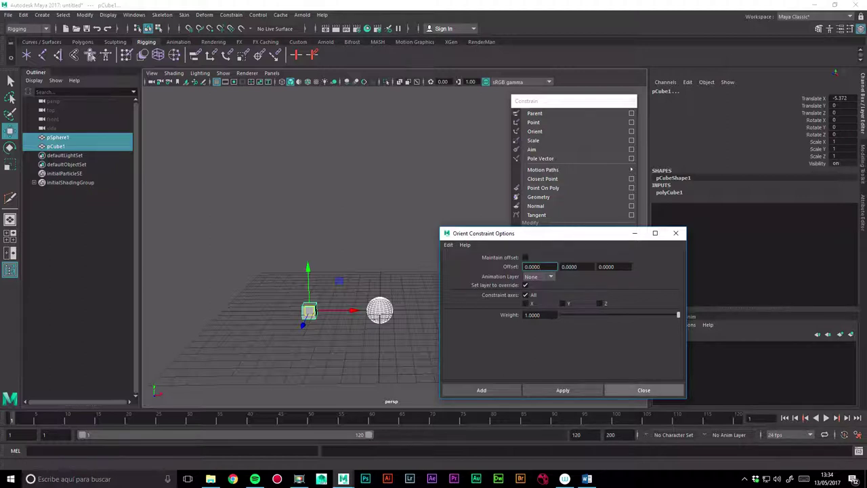
click(481, 389)
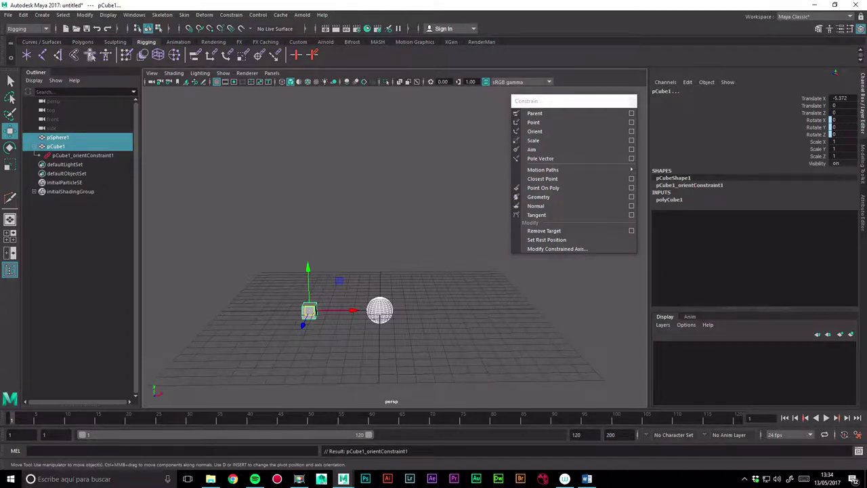
click(447, 217)
click(383, 305)
drag(381, 309, 346, 294)
key(ctrl+z)
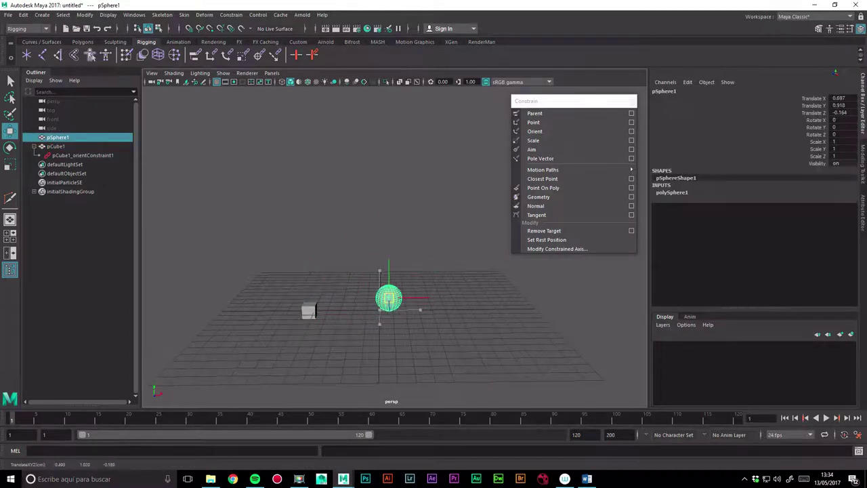
key(ctrl+z)
Rotate the sphere to check that the cube follows, undo the rotation, and reselect pSphere1
key(e)
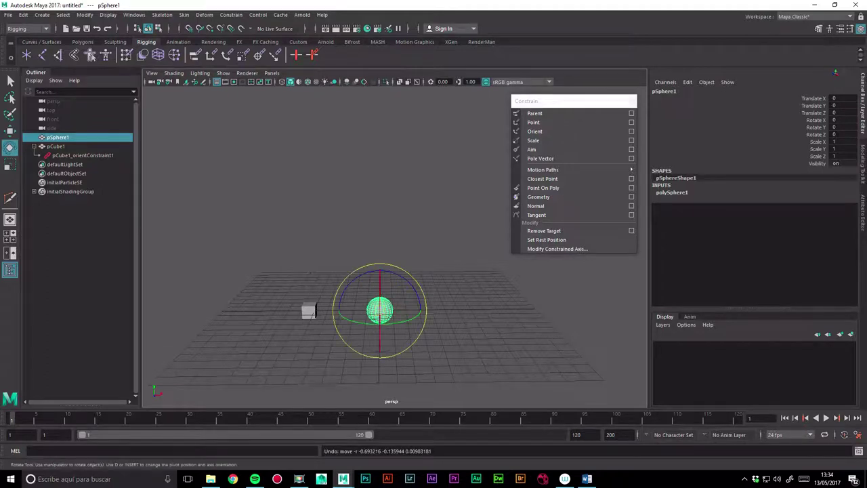
drag(407, 284, 413, 318)
key(ctrl+z)
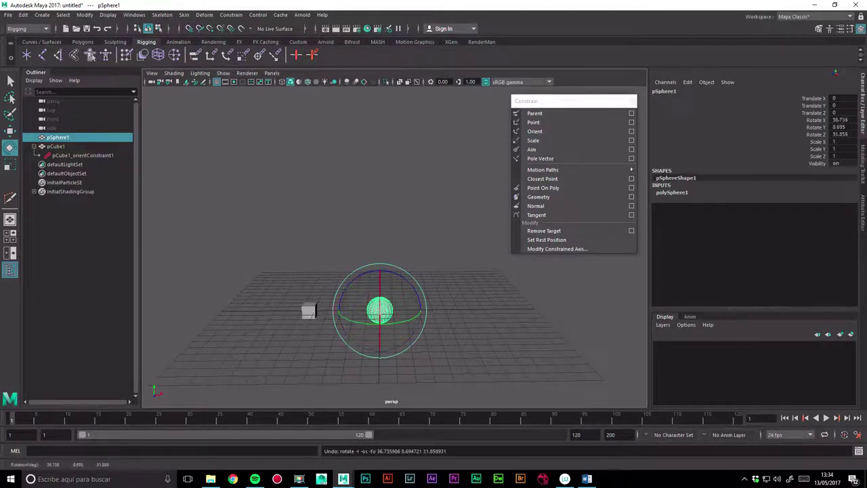
key(ctrl+z)
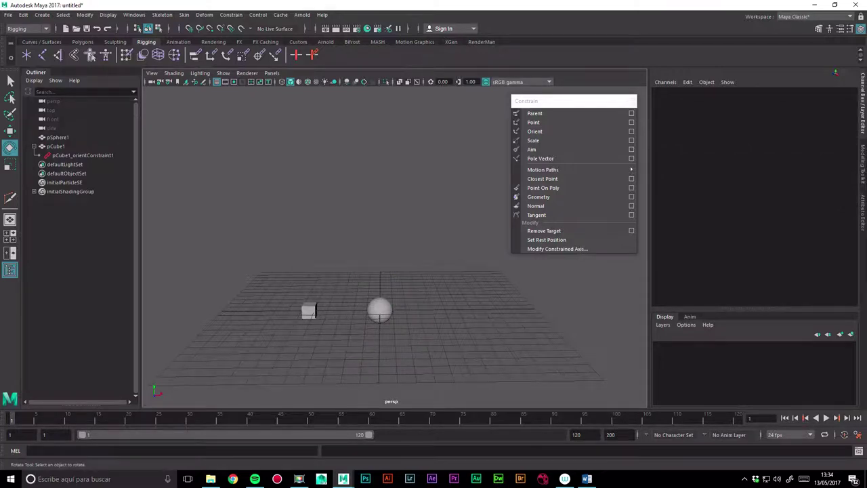
click(379, 310)
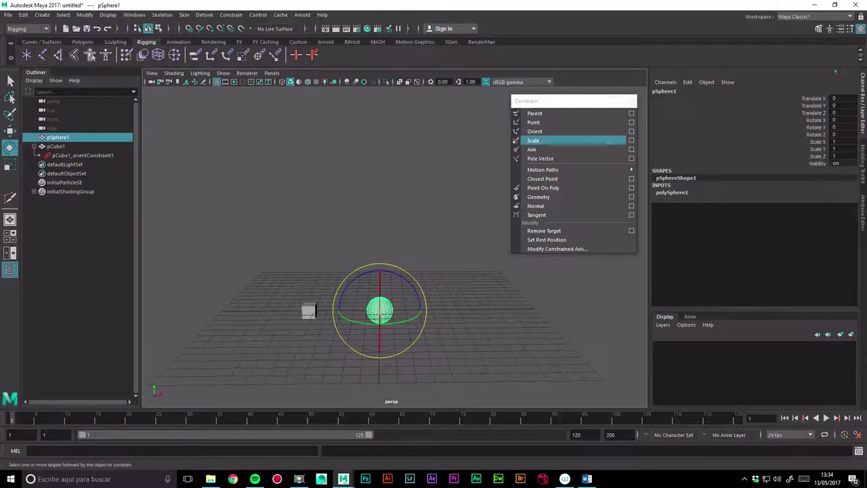
Point-constrain the cube to the sphere and compare the orient and point constraint nodes in the Outliner
shift+click(308, 310)
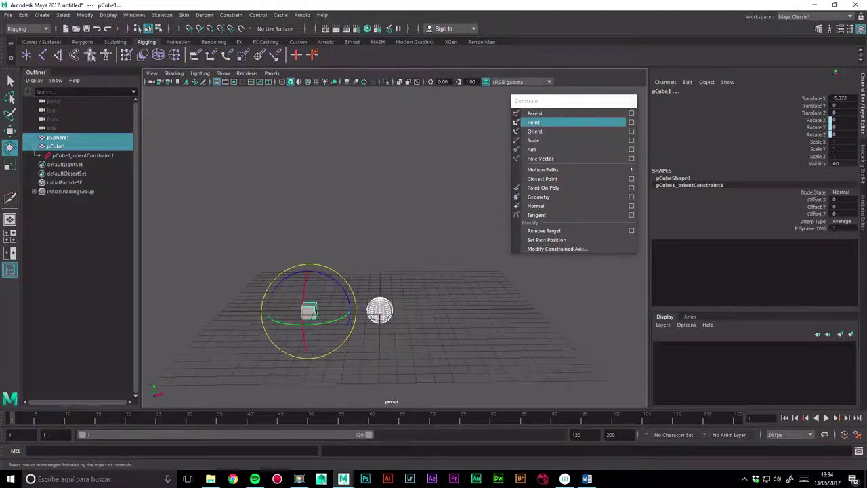
click(534, 122)
click(83, 155)
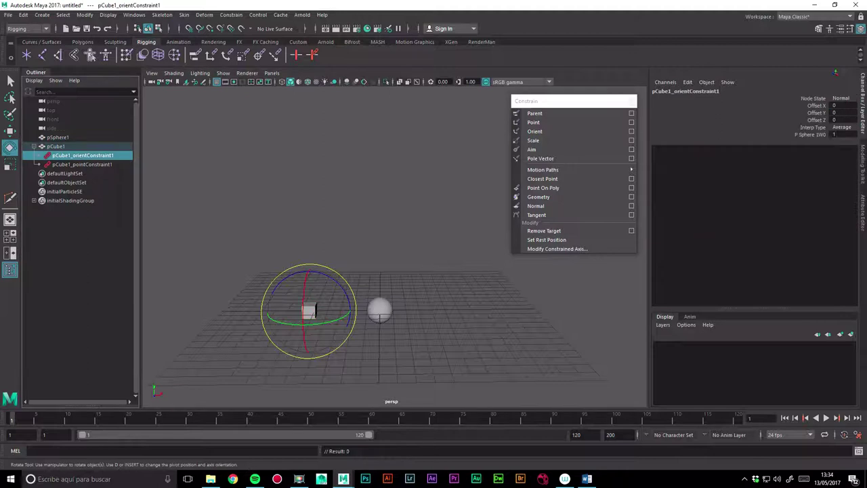
click(83, 164)
click(83, 155)
click(83, 164)
click(82, 155)
click(83, 164)
key(Escape)
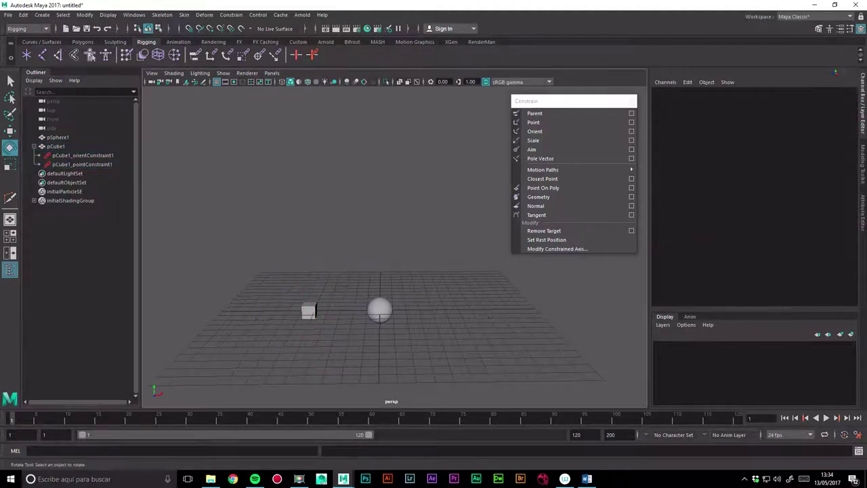
Review the pSphere1 weight settings on both the orient and point constraints
click(58, 137)
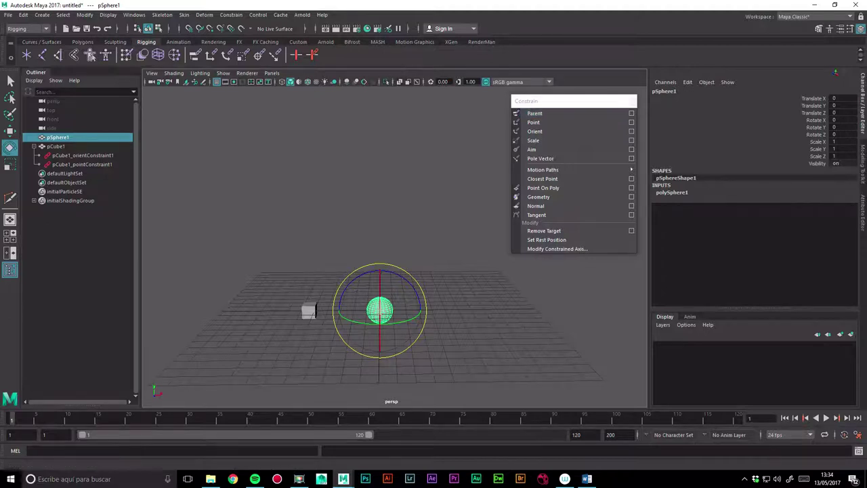
click(83, 155)
click(82, 164)
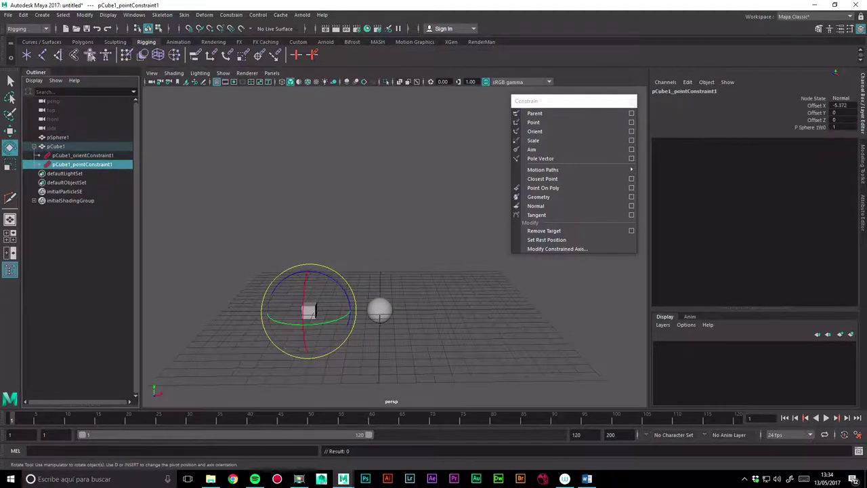
click(83, 155)
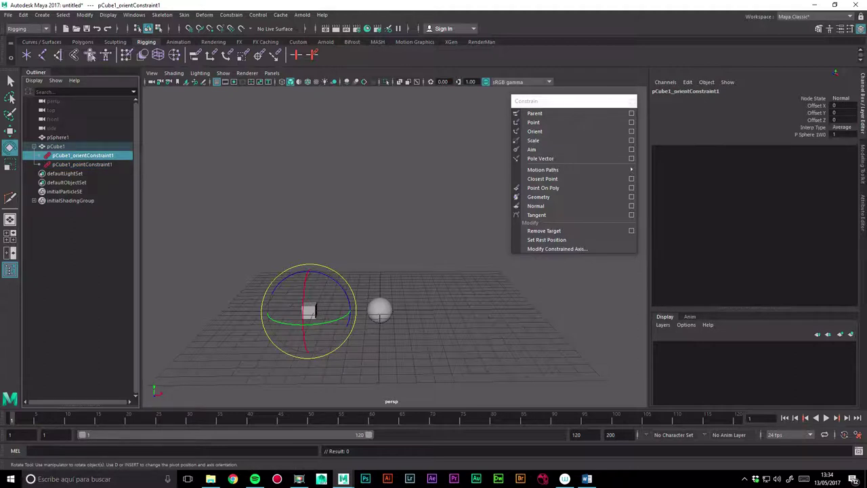
click(843, 134)
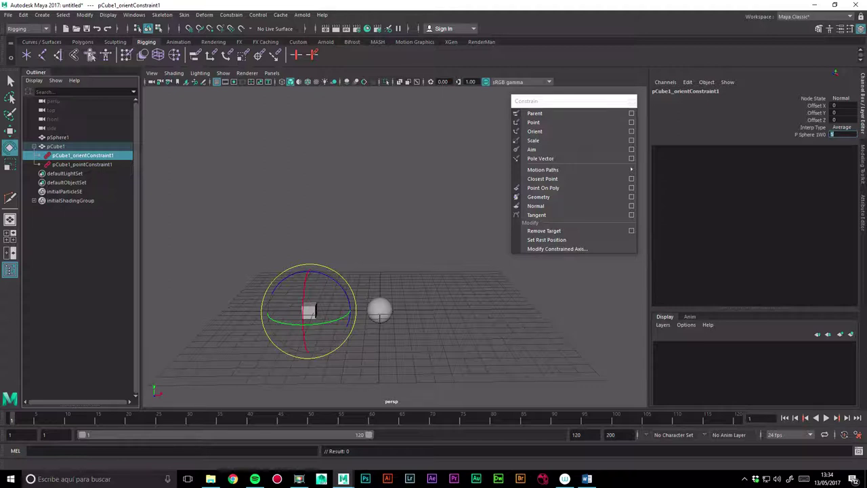
click(82, 164)
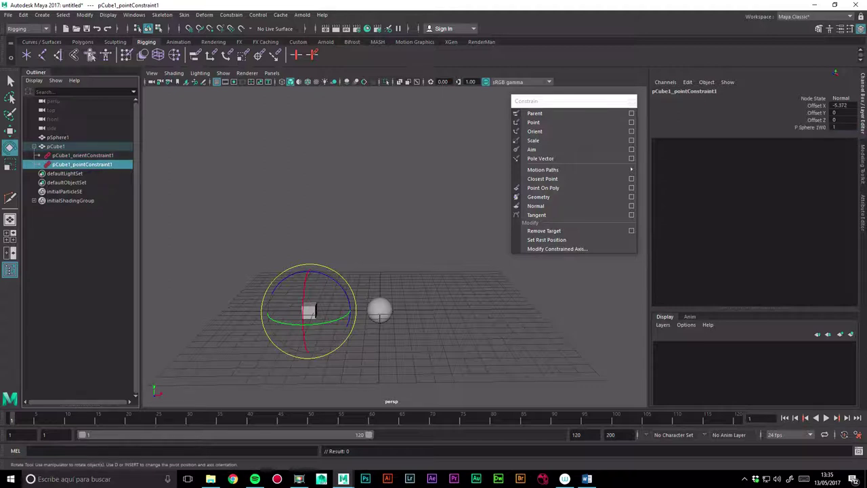
click(833, 126)
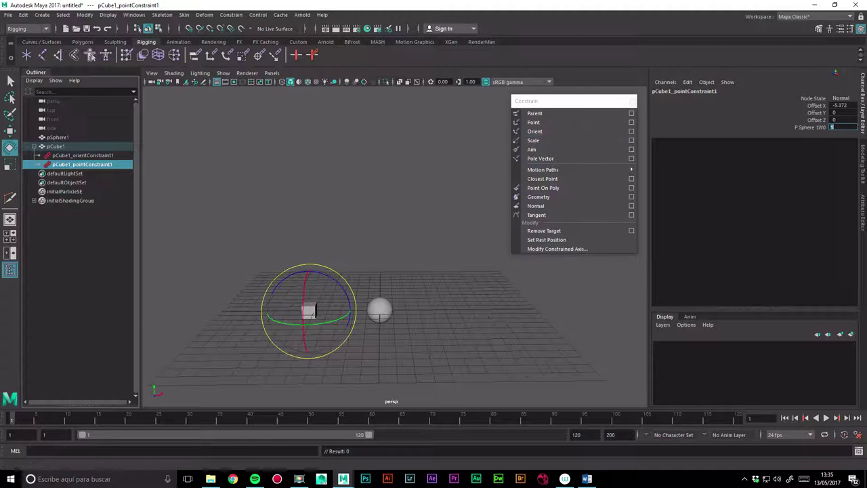
Delete pCube1_orientConstraint1 and pCube1_pointConstraint1 from the cube
click(460, 149)
click(82, 155)
key(Delete)
click(82, 155)
key(Delete)
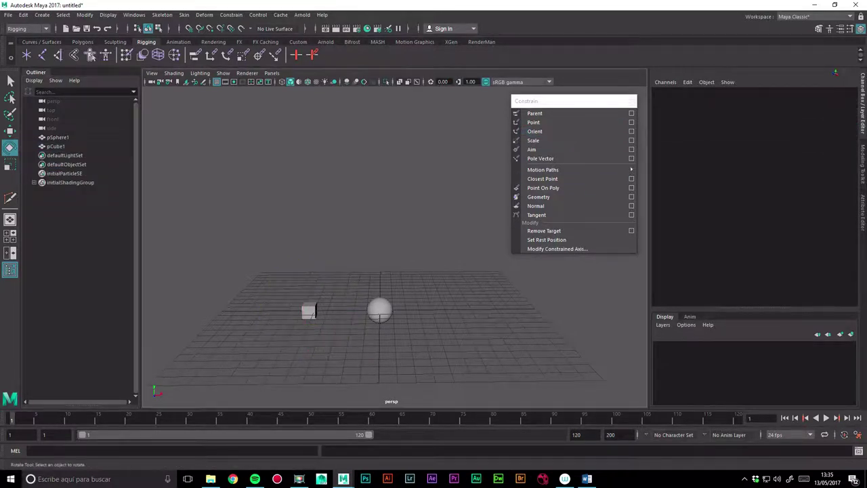
Scale-constrain the cube to the sphere with Maintain offset checked
click(57, 137)
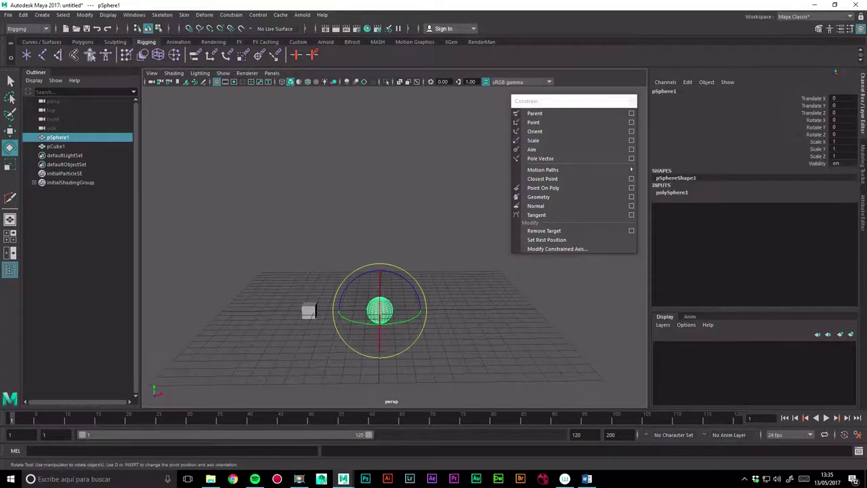
ctrl+click(55, 147)
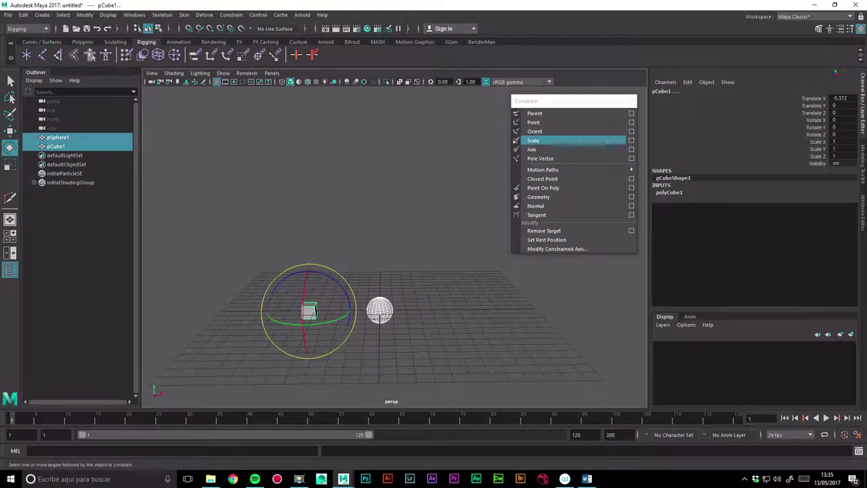
click(631, 140)
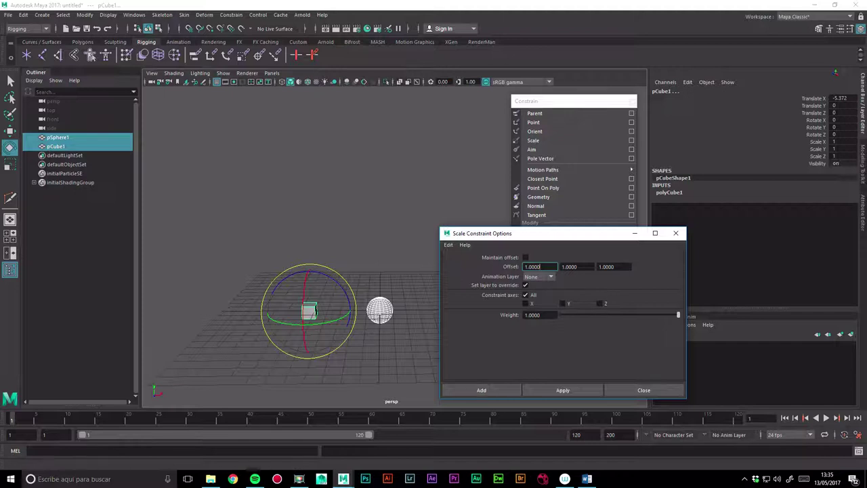
click(524, 258)
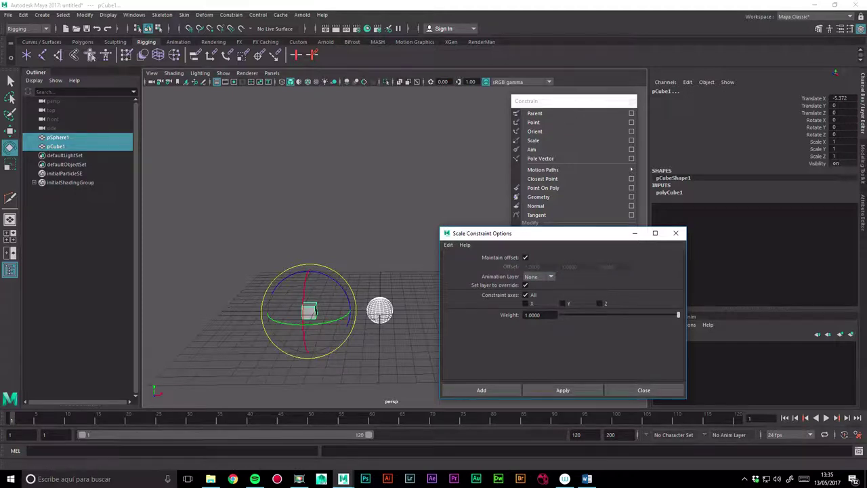
click(481, 390)
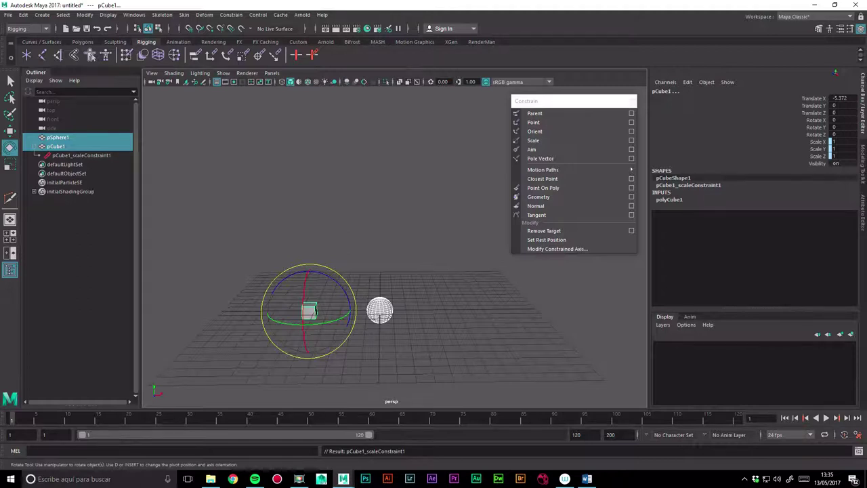
Test-scale the sphere to confirm the cube follows, undo it, and reselect sphere plus cube
click(380, 310)
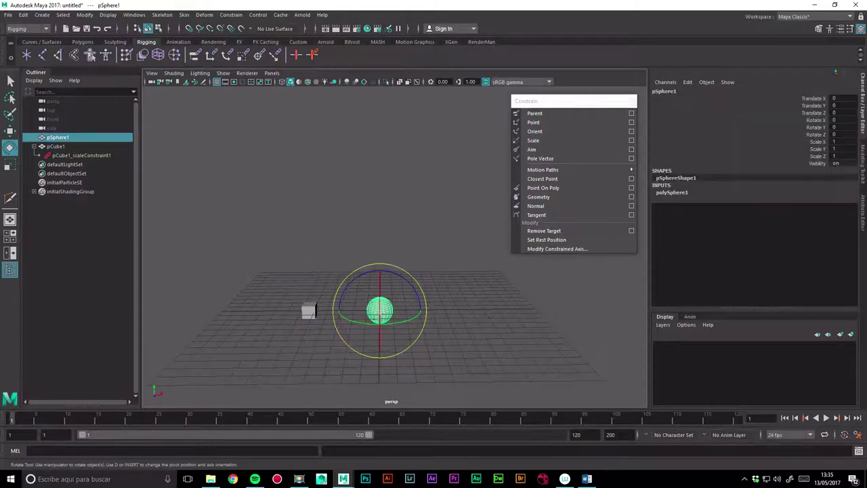
key(r)
mouse_move(379, 310)
mouse_down()
mouse_move(409, 280)
mouse_move(474, 257)
mouse_up()
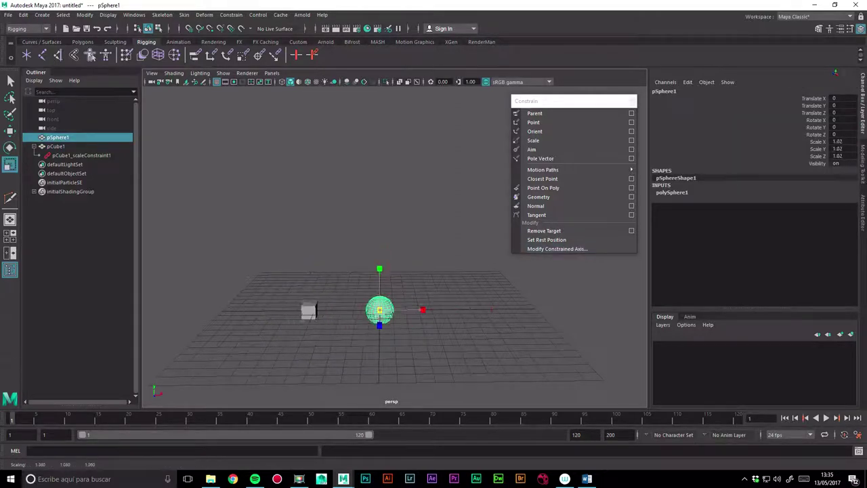
key(ctrl+z)
key(ctrl+z)
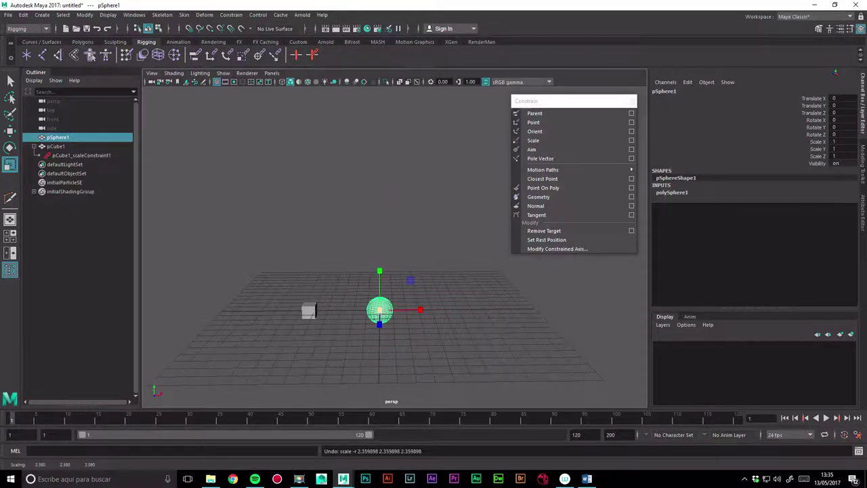
shift+click(308, 311)
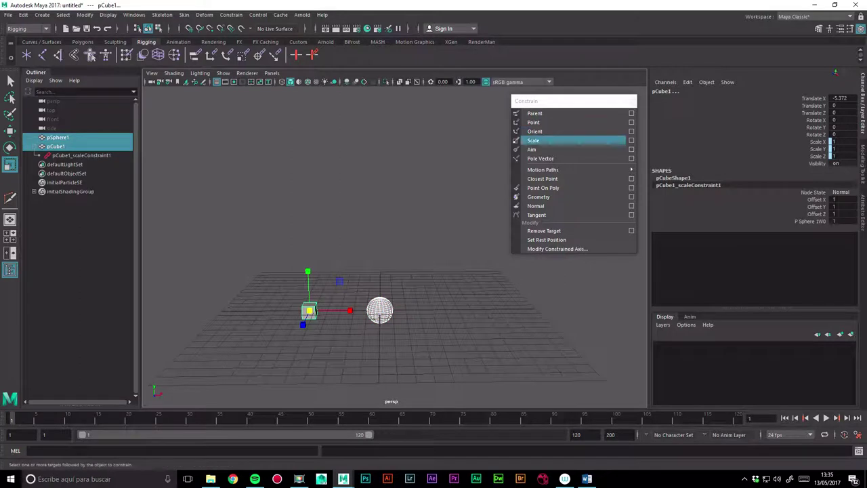
Add orient and point constraints from the sphere to pCube1, then deselect everything
click(535, 132)
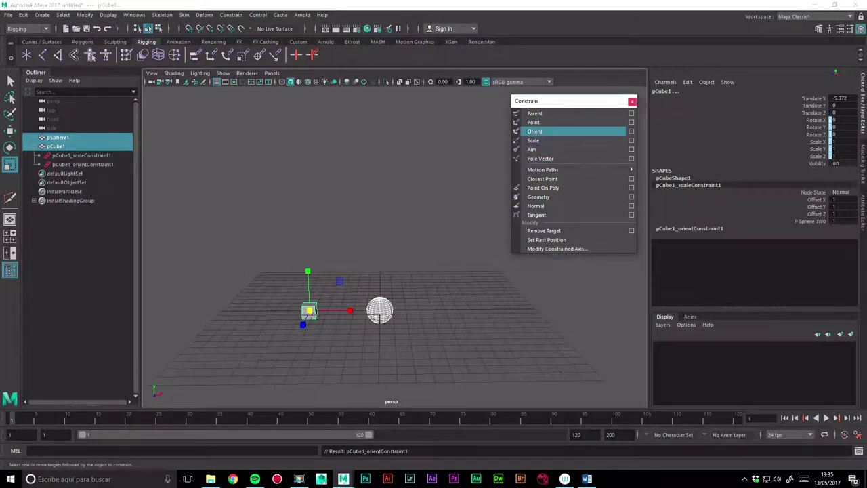
click(534, 122)
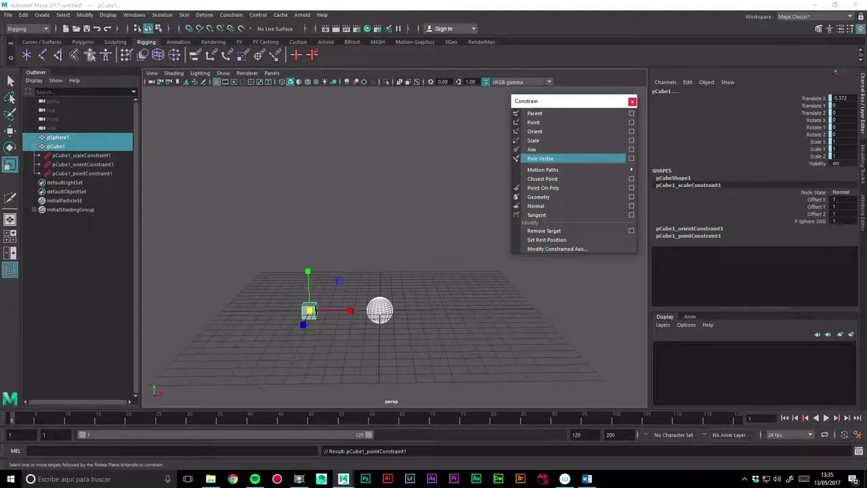
click(433, 169)
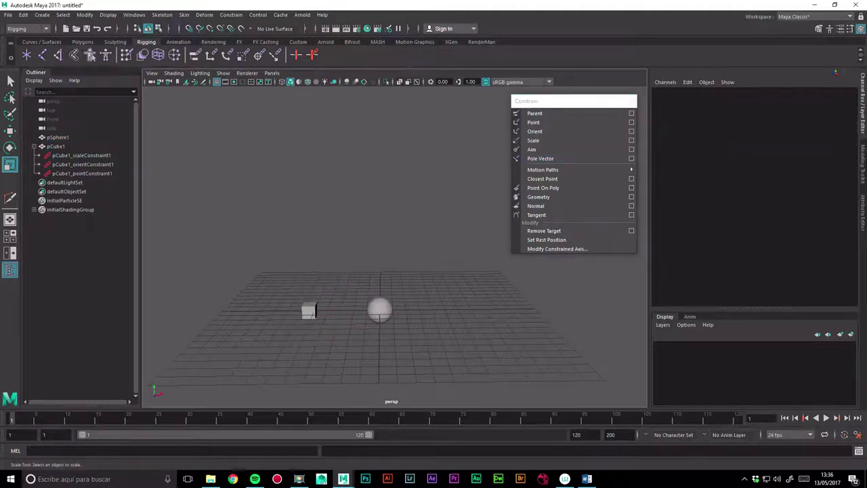
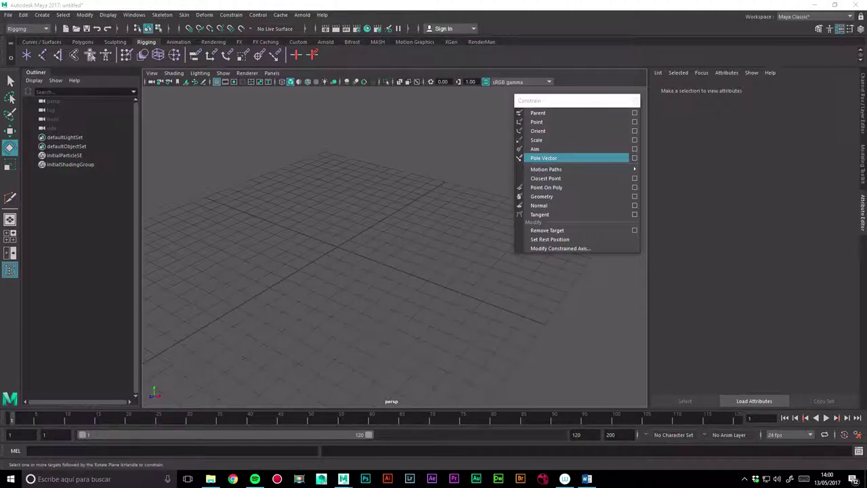
Tear off the Constrain menu as a floating window and switch to a panned side view
click(575, 100)
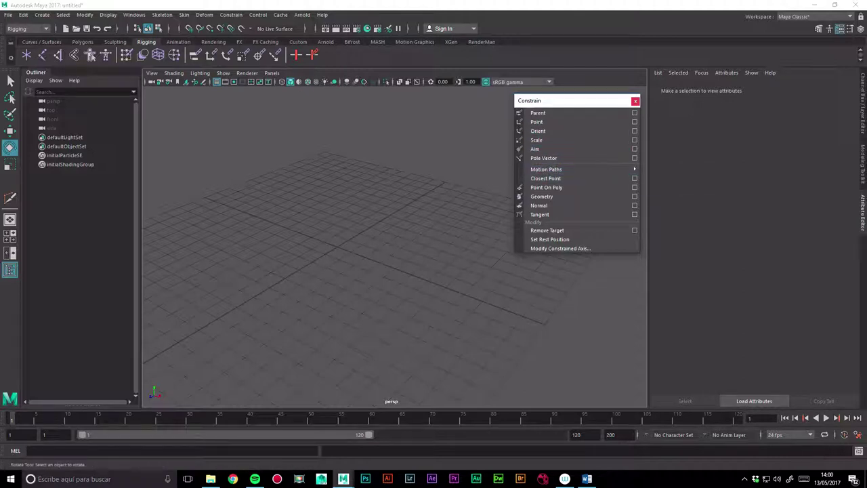
key(space)
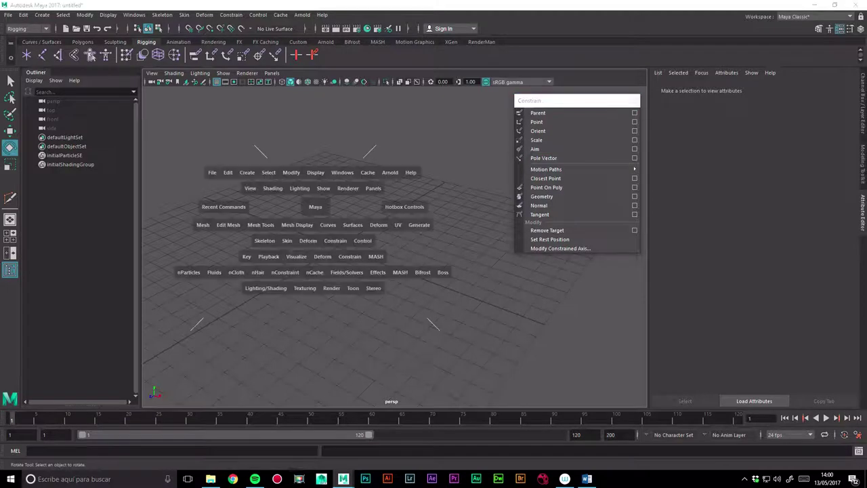
drag(315, 207, 360, 211)
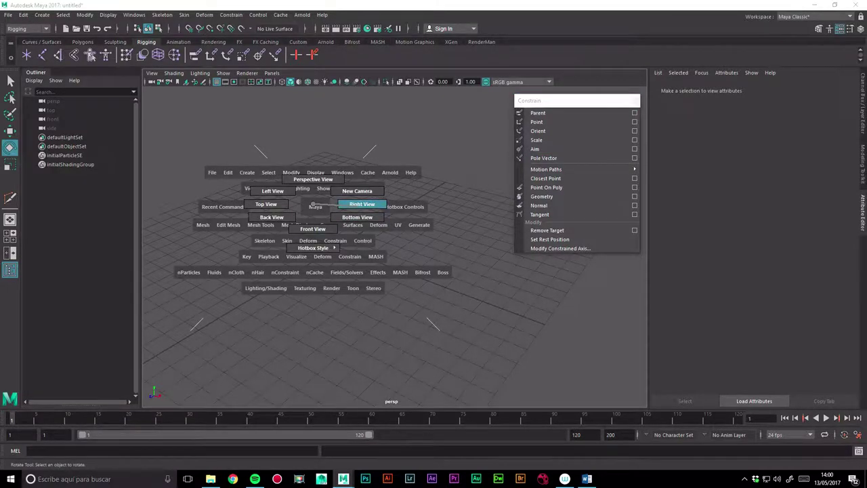
alt+middle_drag(298, 203, 297, 280)
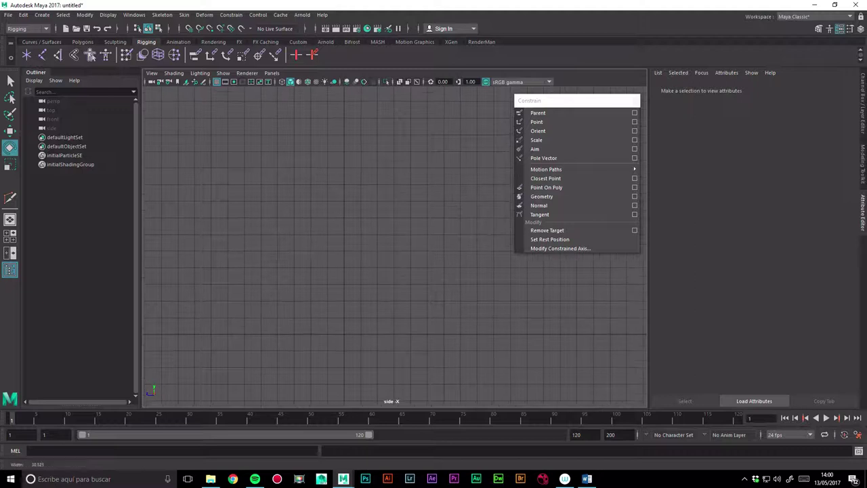
Draw joint1 through joint5 at the hip, knee, ankle, ball and toe in the side view
click(27, 55)
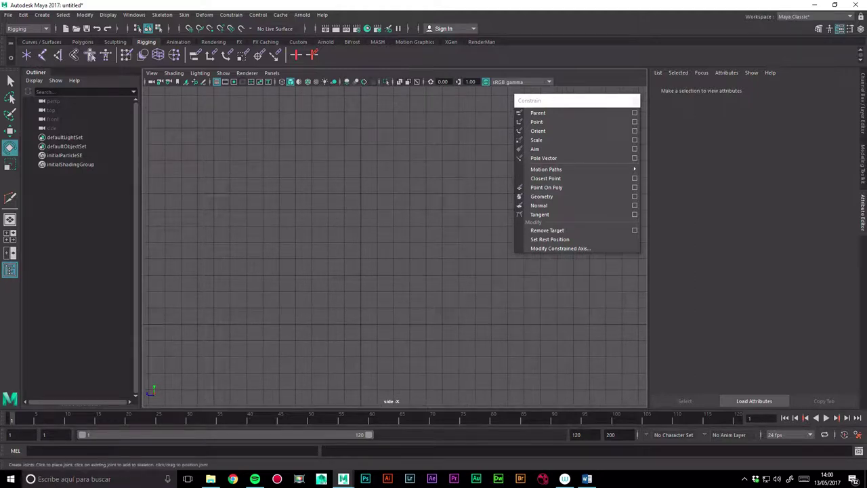
click(361, 148)
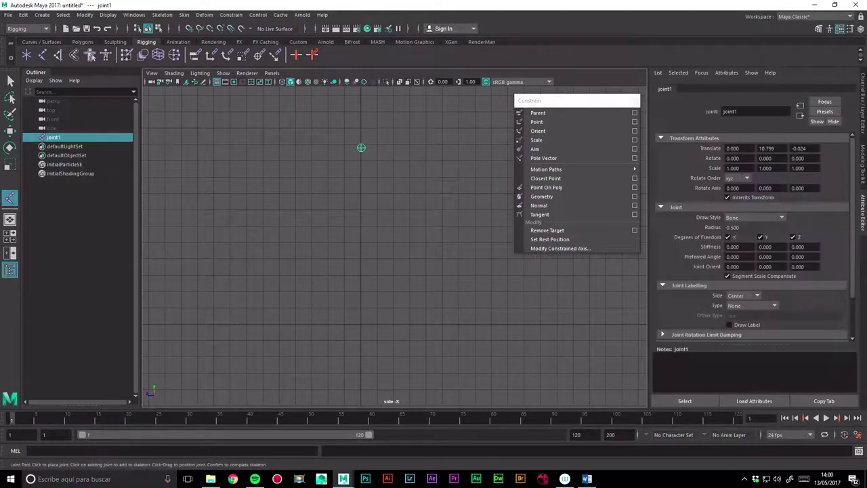
click(317, 237)
click(360, 313)
click(337, 323)
click(303, 324)
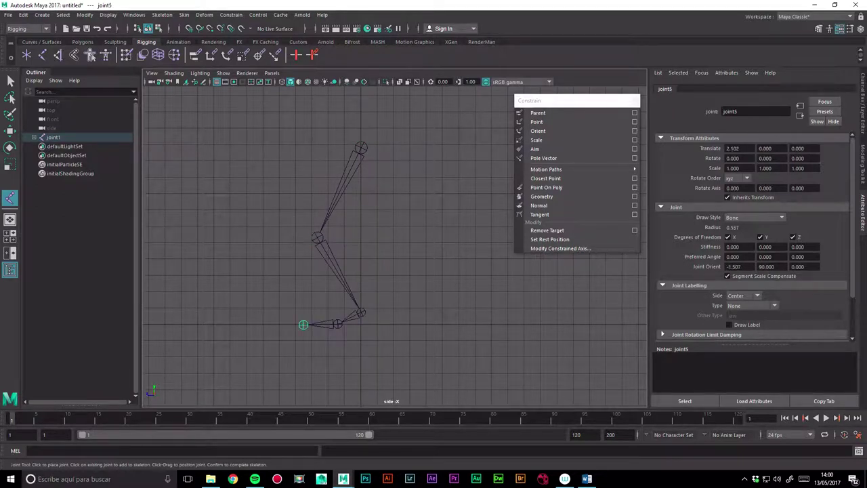
key(Return)
key(w)
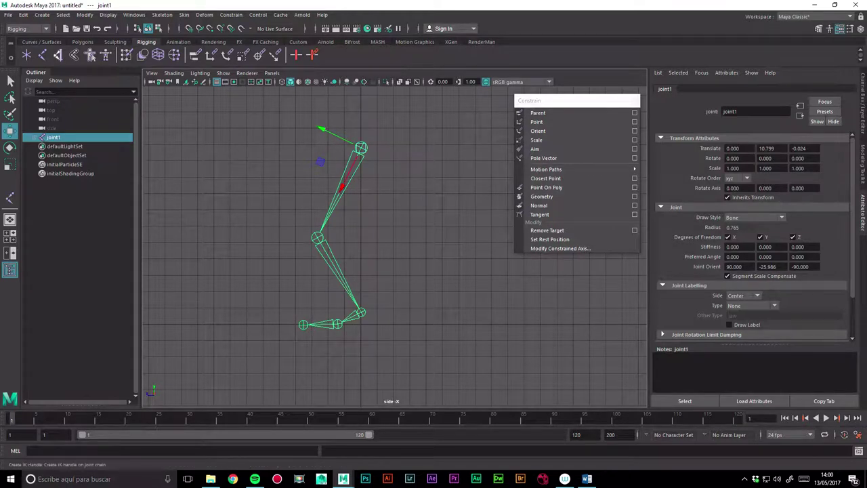
click(58, 55)
Create a Rotate-Plane Solver IK handle from joint1 to the ankle joint
double_click(58, 55)
click(211, 122)
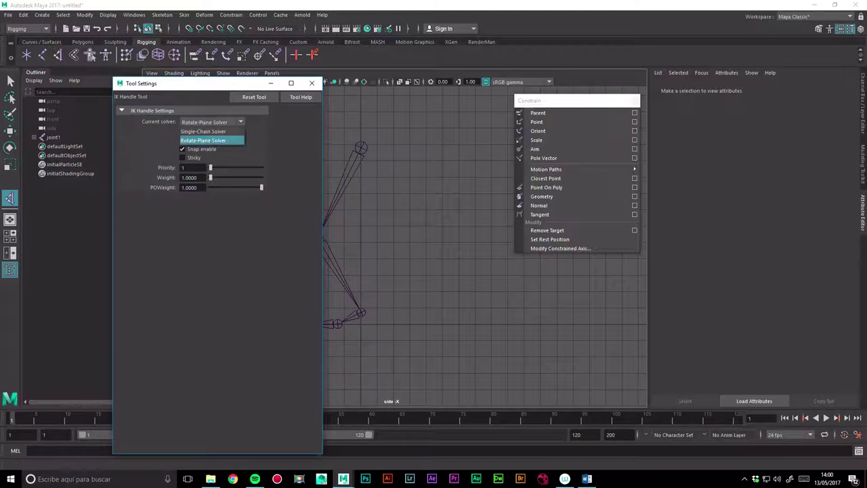
click(203, 140)
click(312, 82)
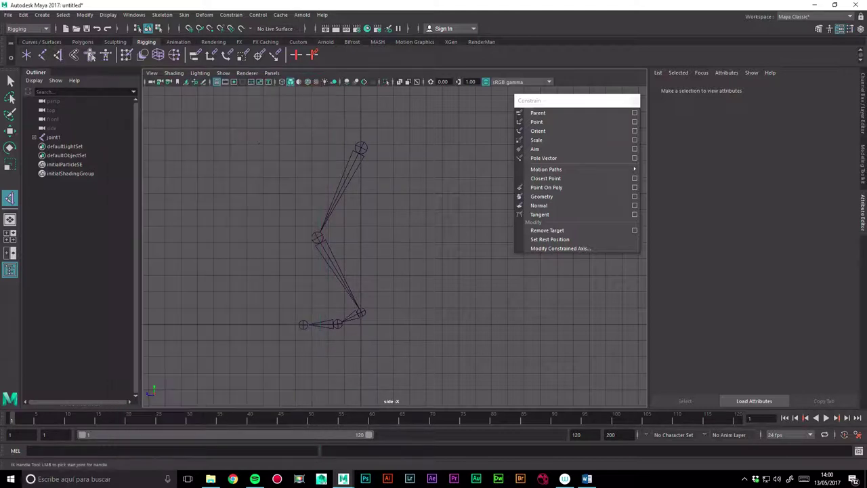
click(361, 147)
click(360, 312)
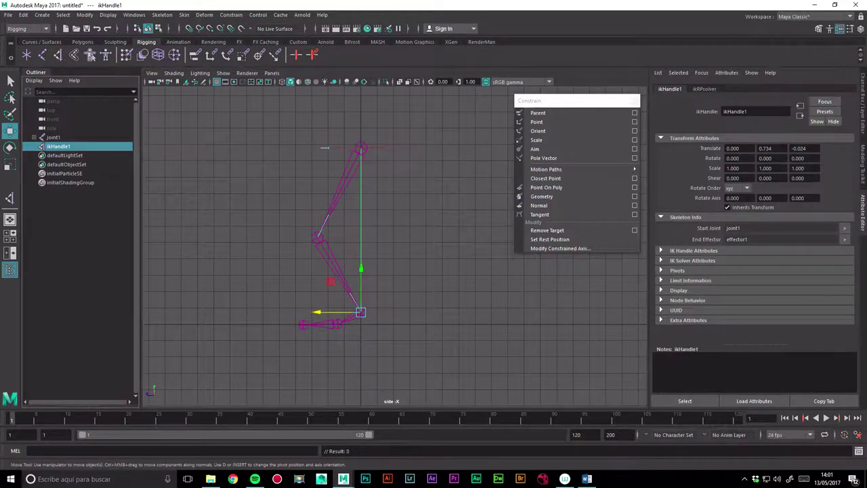
Test ikHandle1 by moving it up and rotating it around Y to bend the leg
mouse_move(360, 312)
mouse_down()
mouse_move(302, 249)
mouse_move(359, 314)
mouse_up()
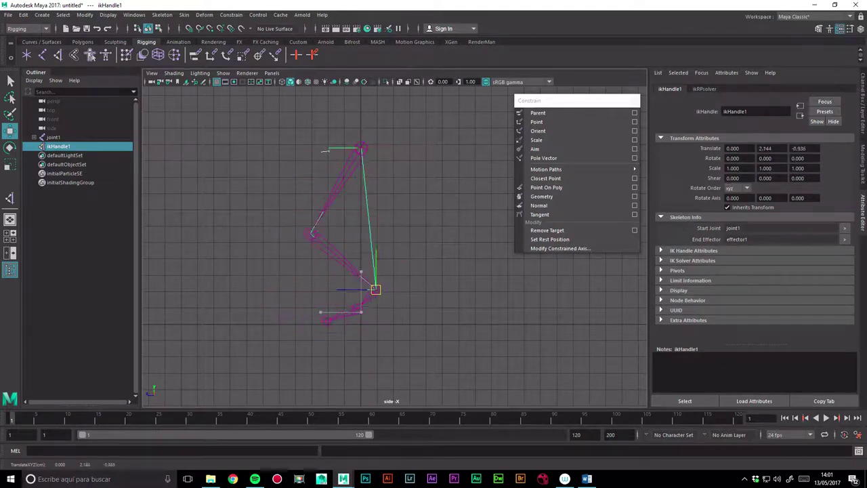
drag(358, 314, 360, 304)
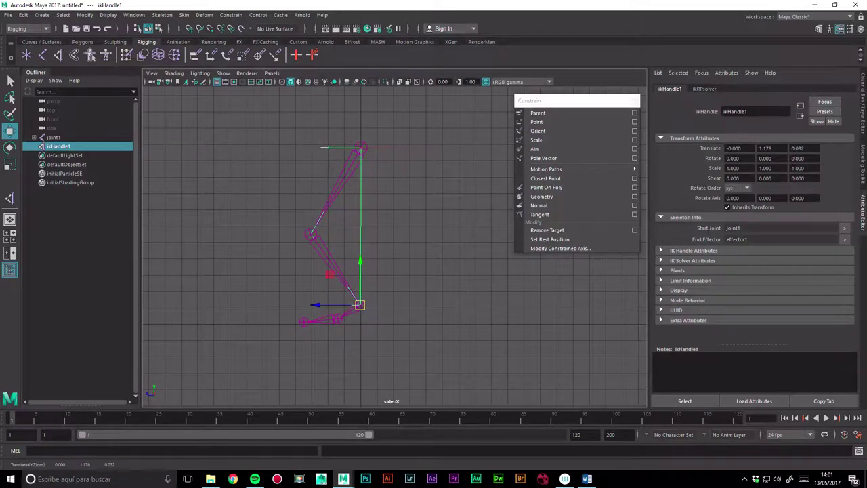
key(space)
key(space)
mouse_move(325, 271)
alt+mouse_down()
mouse_move(366, 264)
mouse_move(353, 224)
alt+mouse_up()
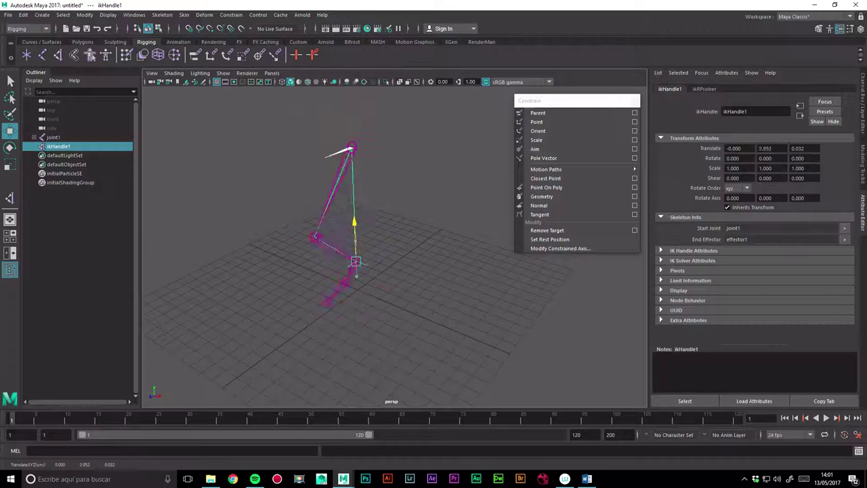
mouse_move(384, 265)
mouse_down()
mouse_move(426, 283)
mouse_move(359, 256)
mouse_move(380, 264)
mouse_up()
key(ctrl+z)
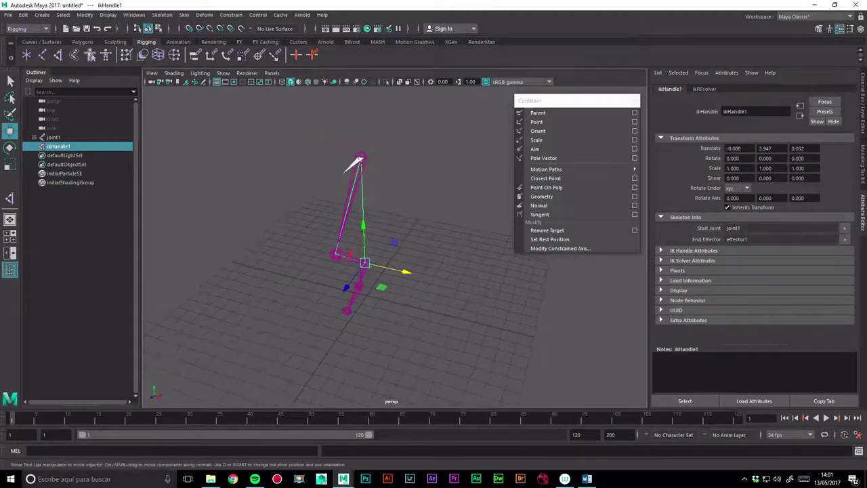
key(e)
mouse_move(389, 279)
mouse_down()
mouse_move(377, 283)
mouse_move(406, 278)
mouse_up()
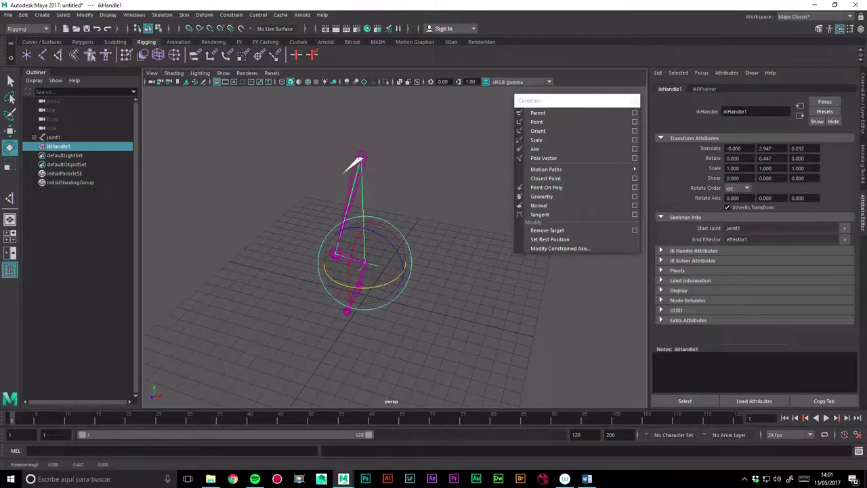
alt+drag(365, 285, 339, 284)
Create a locator, parent it under the joint, and zero its translate and rotate channels
click(126, 54)
key(w)
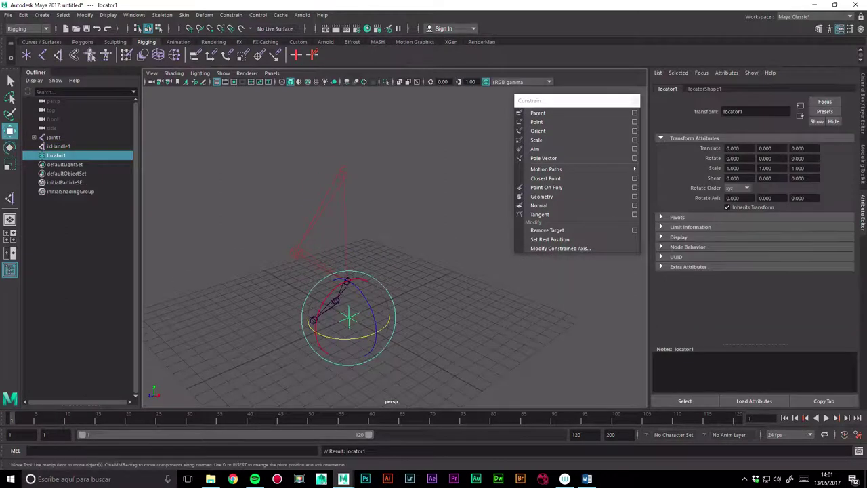
shift+click(349, 317)
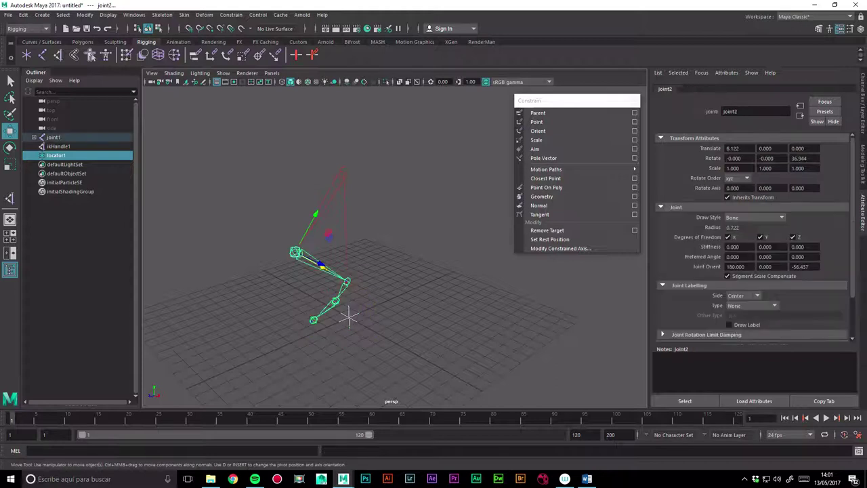
key(p)
key(ctrl+a)
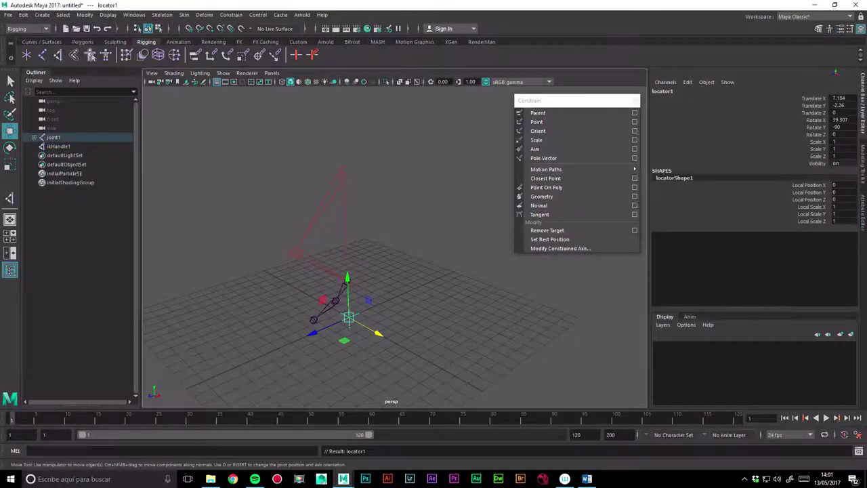
drag(840, 98, 840, 127)
text(0)
key(Return)
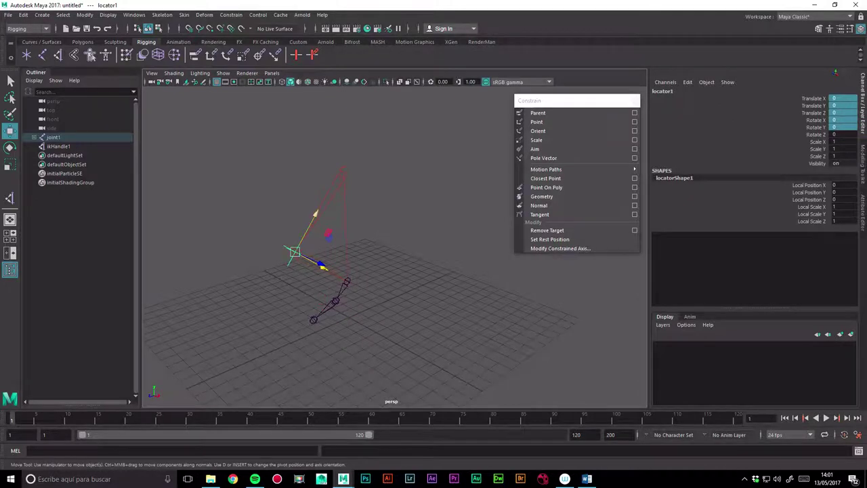
Unparent the trial locator back to world level and delete it
key(shift+p)
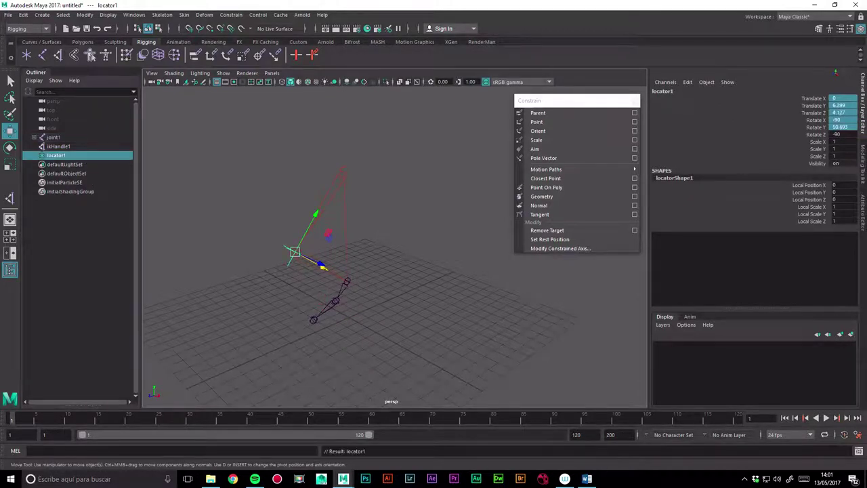
right_click(294, 251)
shift+right_click(293, 251)
key(Escape)
key(Delete)
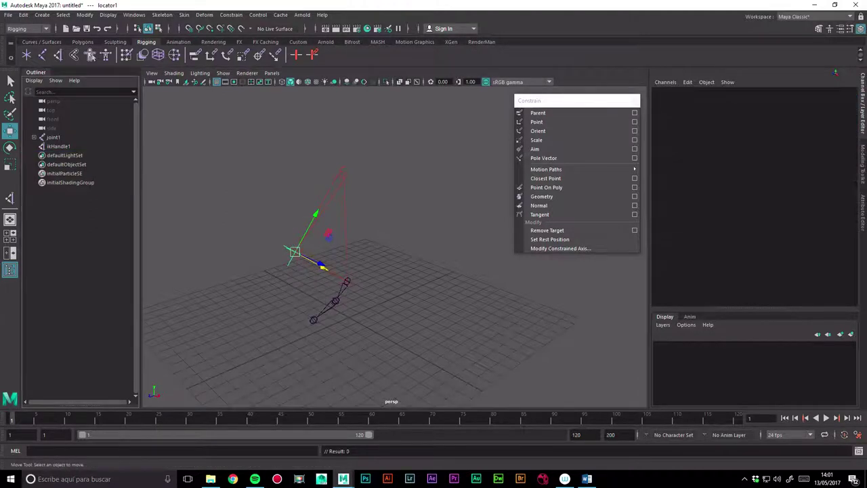
alt+drag(294, 251, 325, 260)
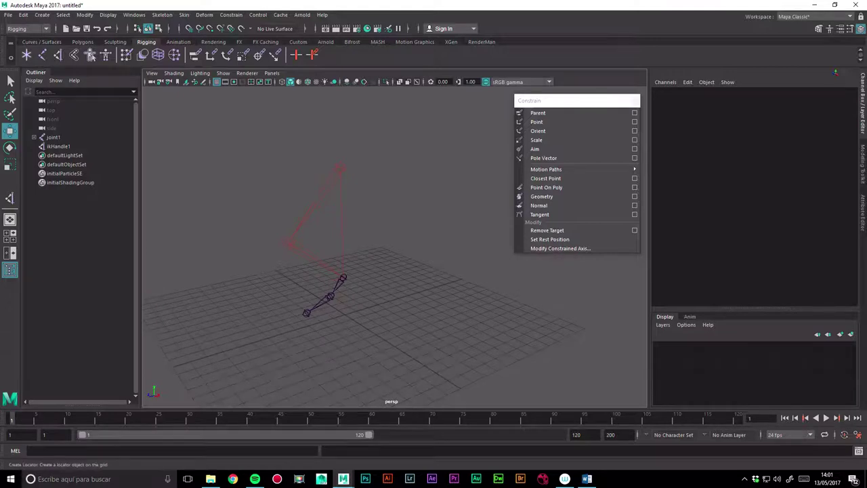
Create locator1, parent it under joint2, and zero its translate and rotate channels to snap it there
click(42, 14)
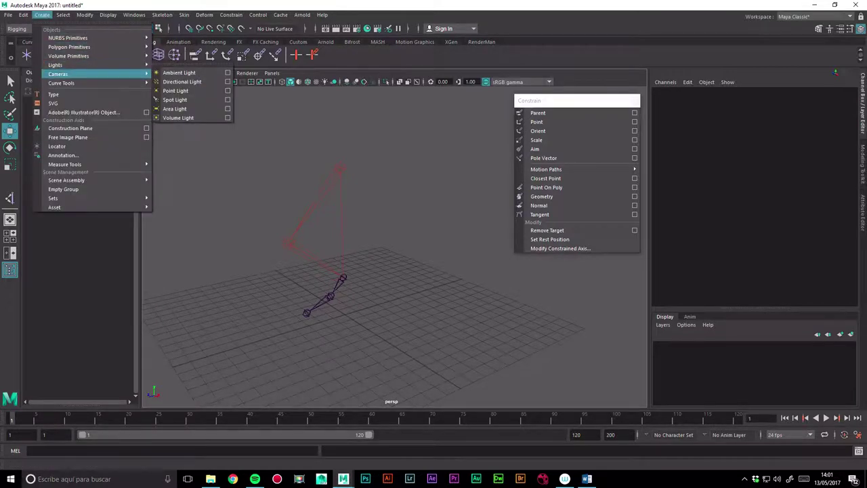
click(57, 146)
alt+drag(325, 257, 311, 260)
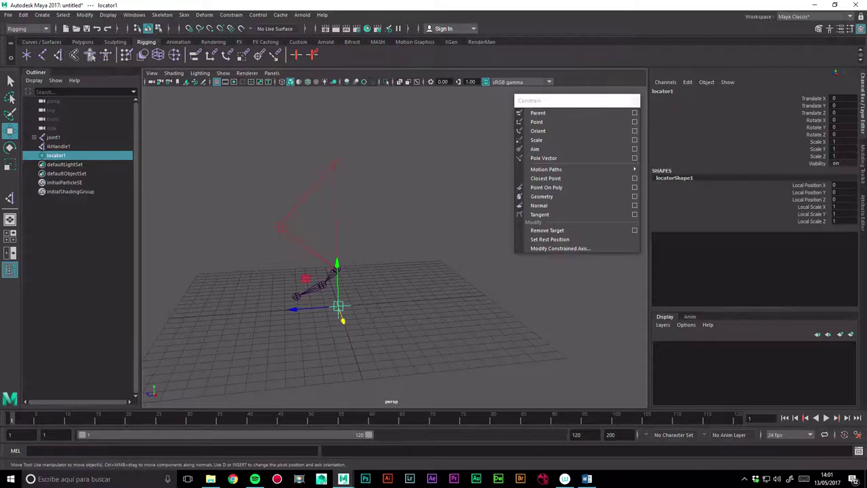
click(33, 137)
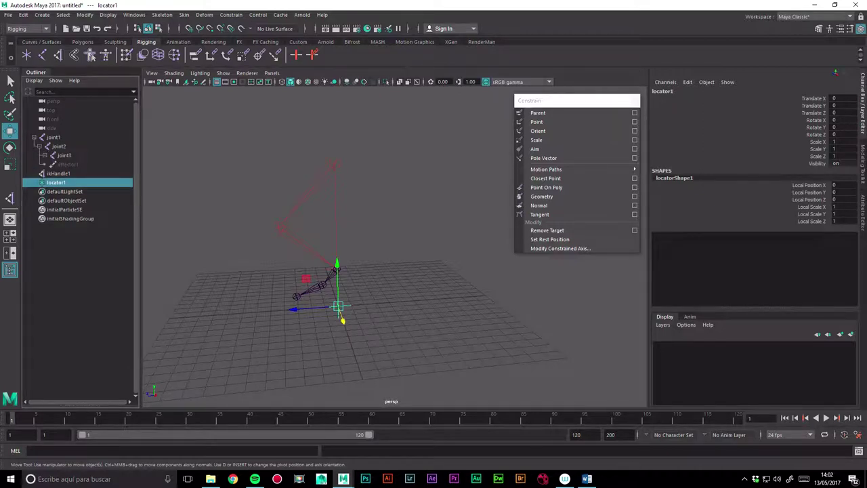
shift+click(338, 306)
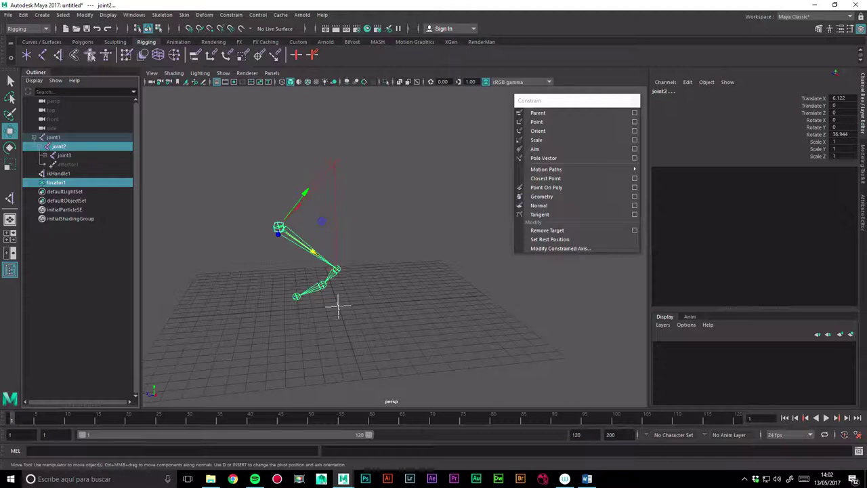
key(p)
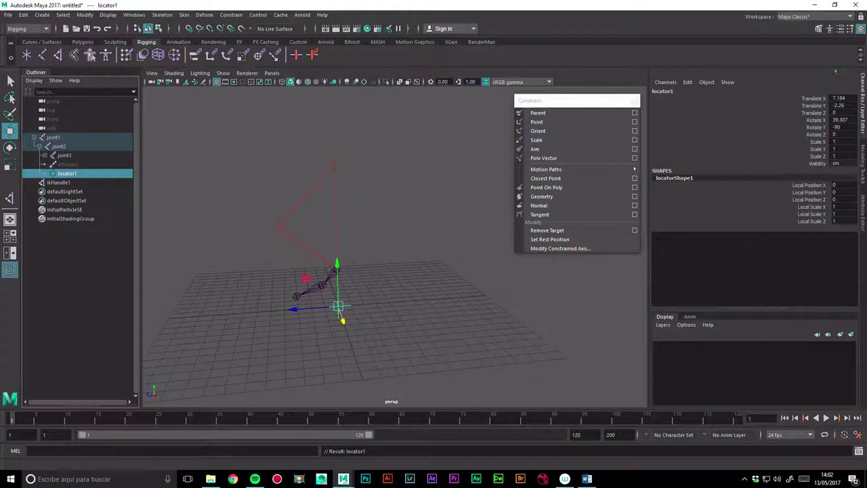
drag(840, 99, 839, 126)
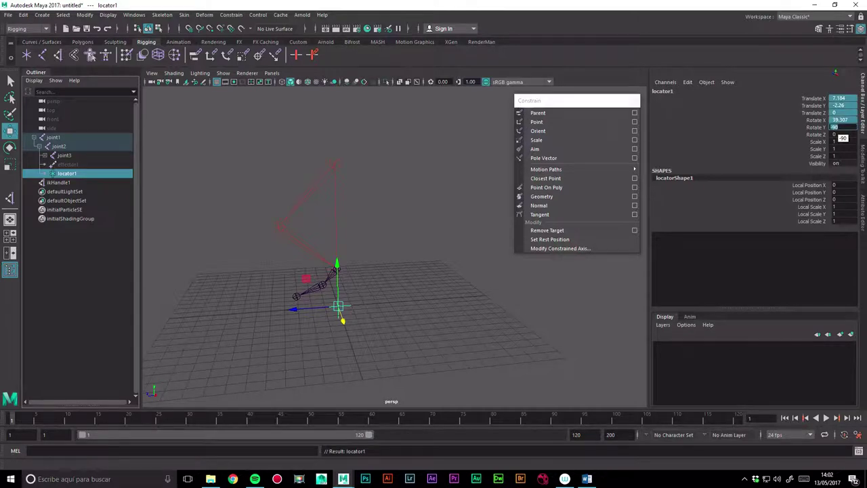
text(0)
key(Return)
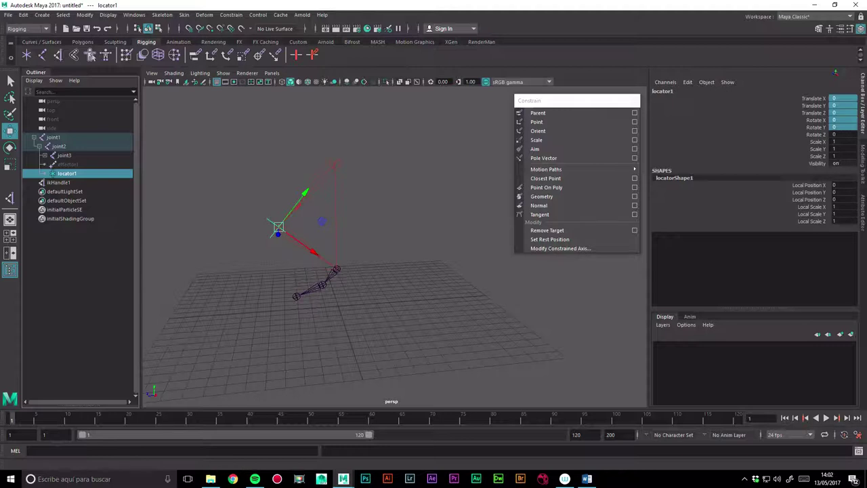
Unparent locator1, move it out to Translate Z 8.884, and set Rotate Z to 0
key(shift+p)
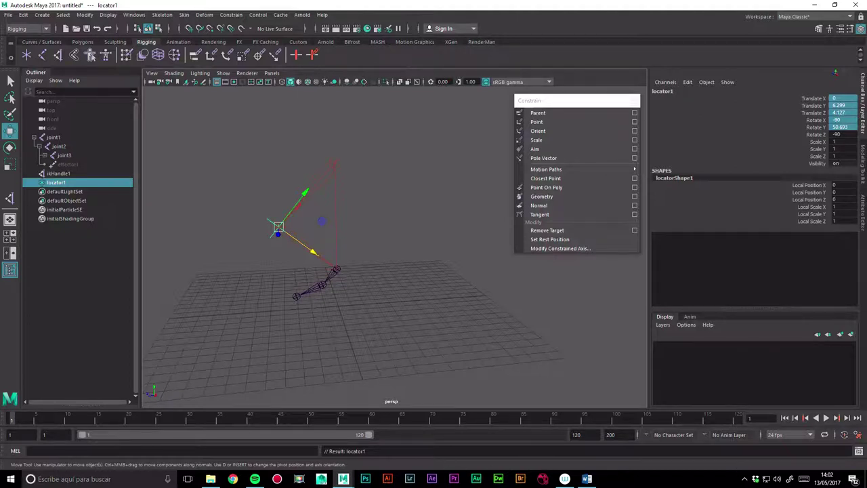
right_drag(277, 227, 232, 226)
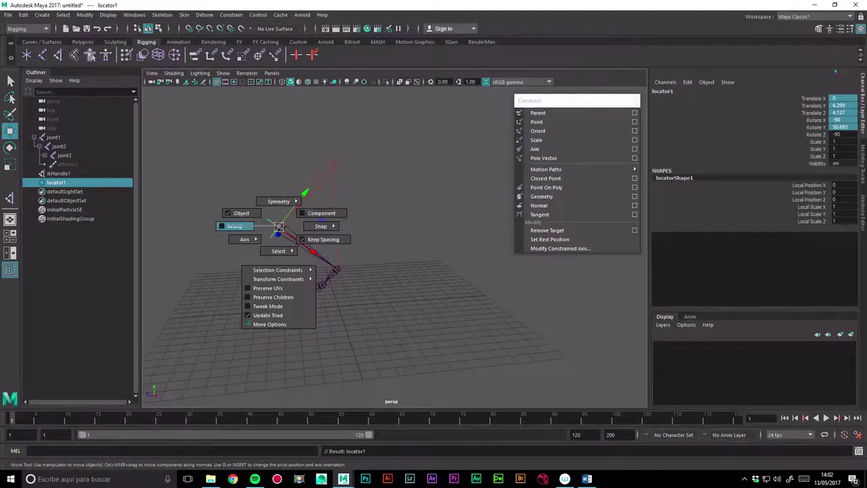
drag(278, 227, 208, 229)
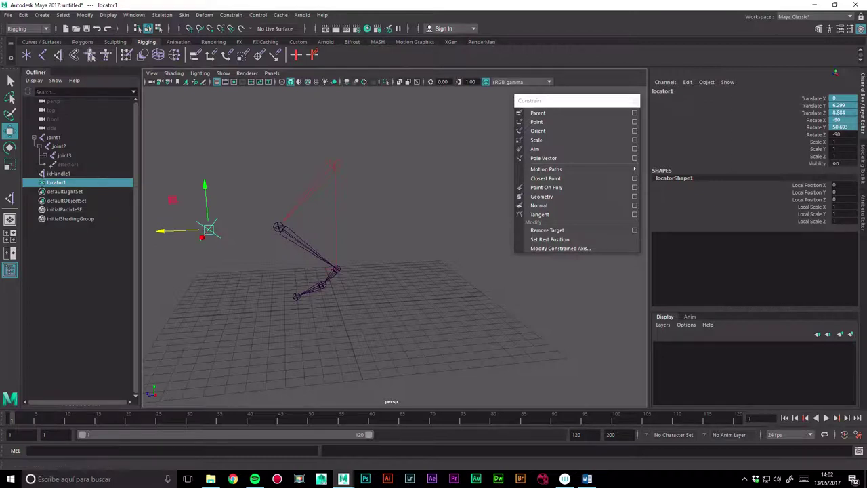
click(843, 134)
text(0)
key(Return)
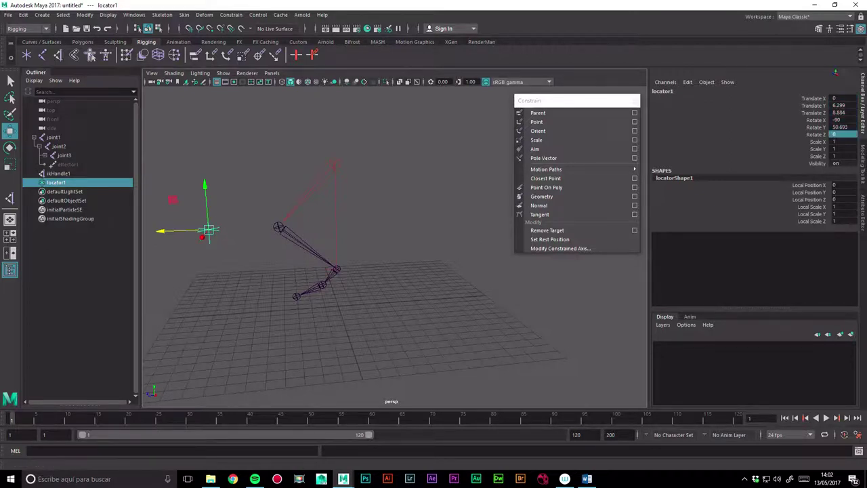
drag(840, 119, 840, 127)
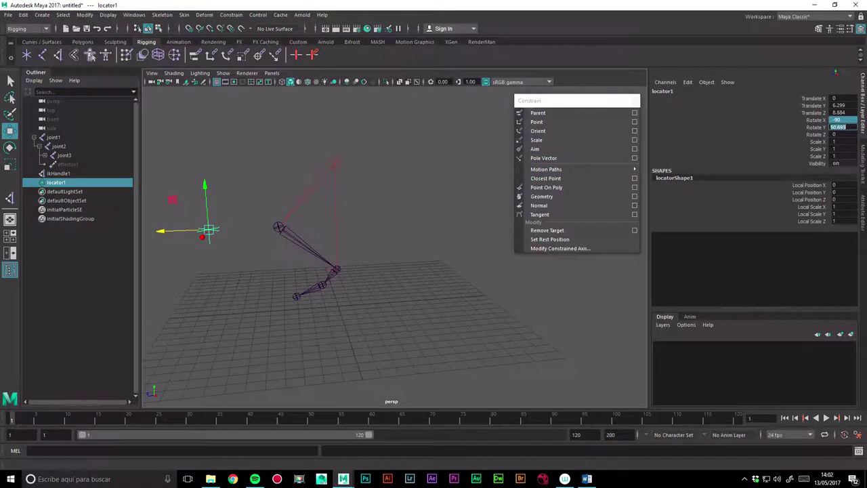
text(0)
click(406, 169)
Select locator1 first, then add ikHandle1 to the selection
alt+drag(406, 169, 433, 163)
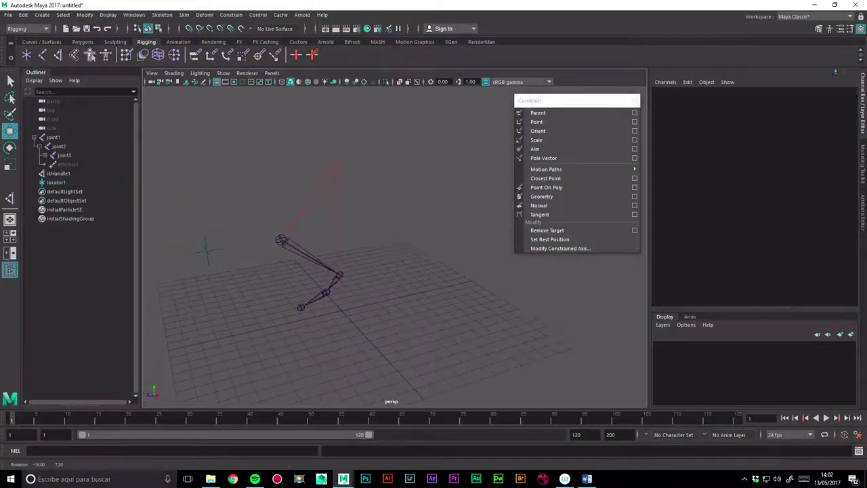
mouse_move(406, 203)
alt+mouse_down()
mouse_move(447, 204)
mouse_move(419, 203)
alt+mouse_up()
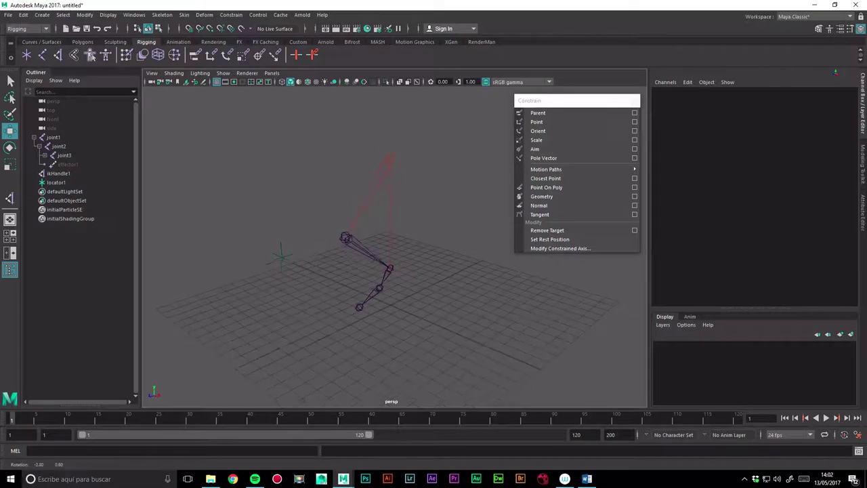
mouse_move(393, 271)
alt+mouse_down()
mouse_move(416, 277)
mouse_move(399, 267)
alt+mouse_up()
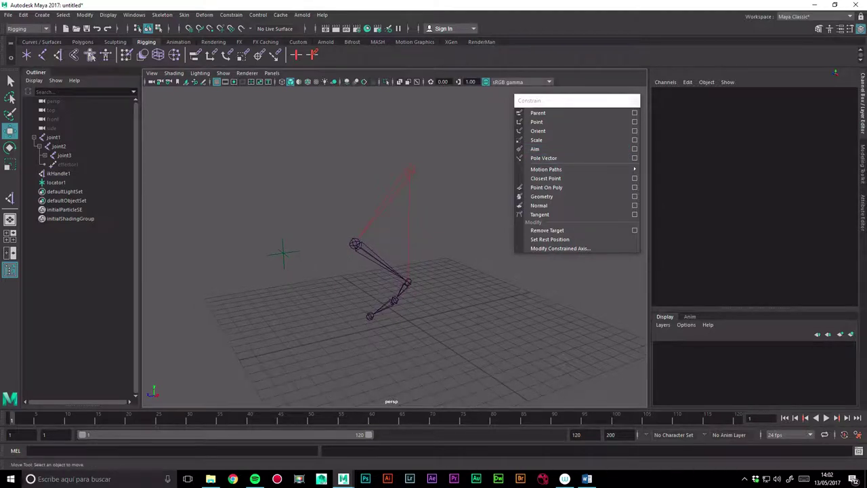
mouse_move(407, 271)
alt+mouse_down()
mouse_move(427, 281)
mouse_move(413, 274)
alt+mouse_up()
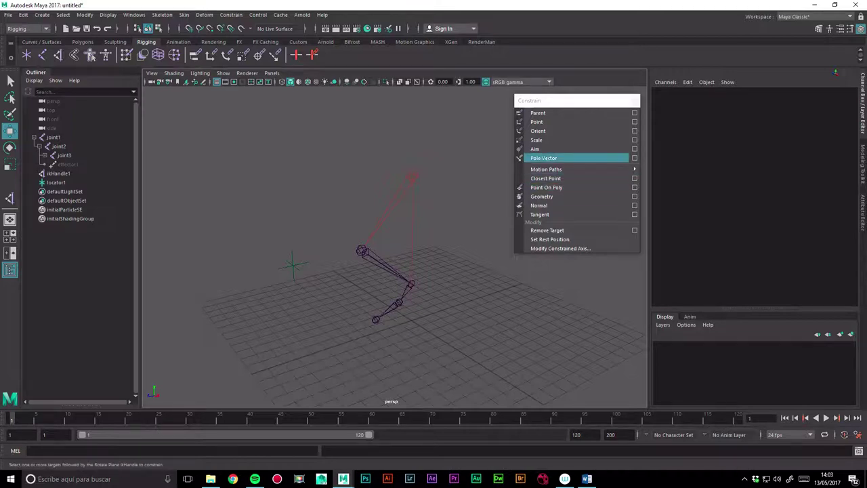
alt+drag(420, 277, 403, 271)
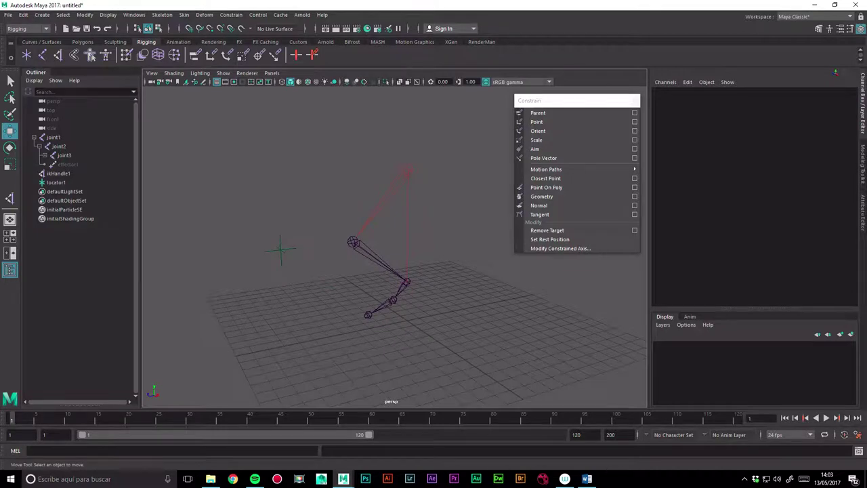
click(406, 281)
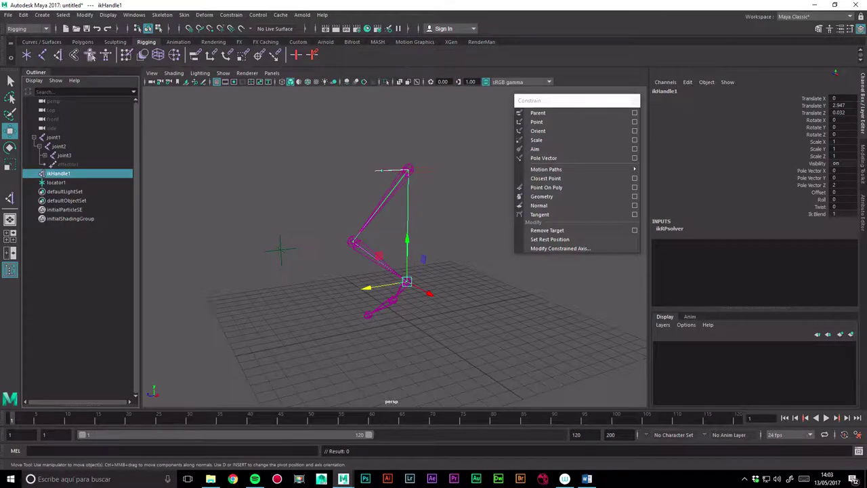
shift+click(280, 250)
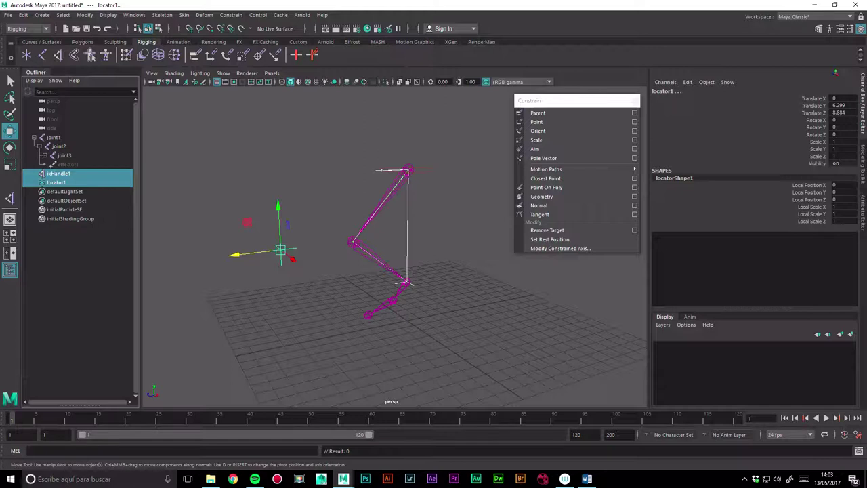
click(537, 121)
click(58, 173)
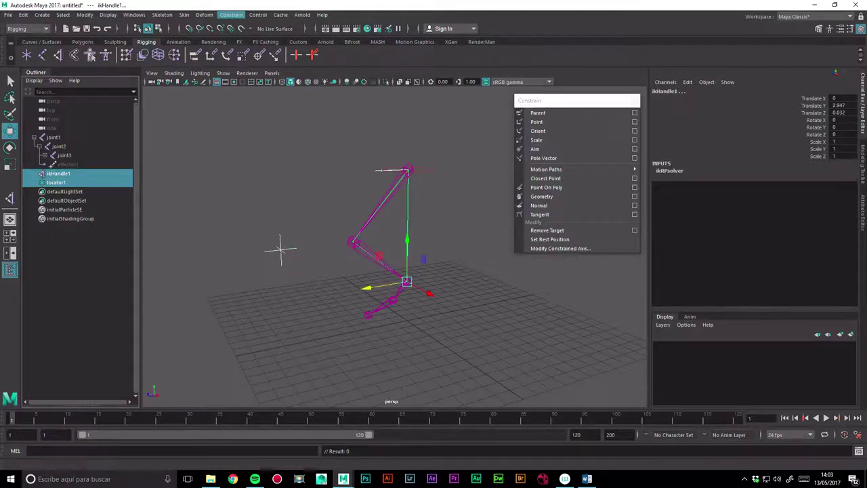
Add a pole vector constraint so locator1 steers ikHandle1's knee
click(634, 158)
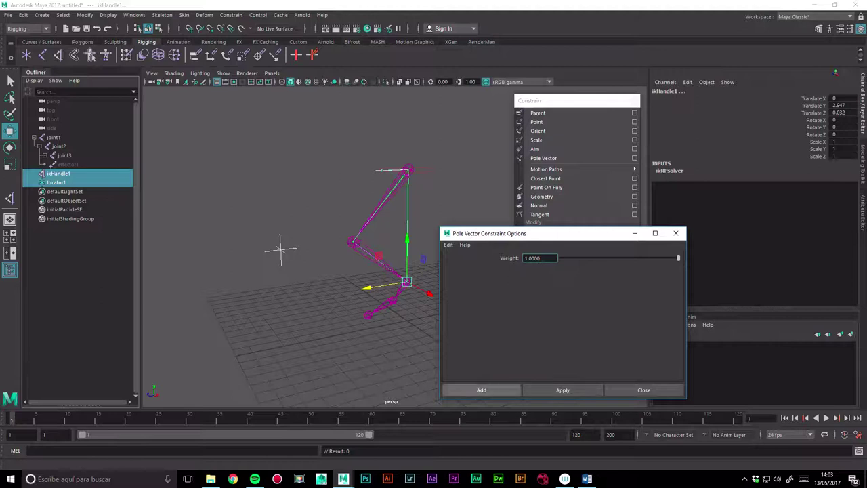
click(481, 390)
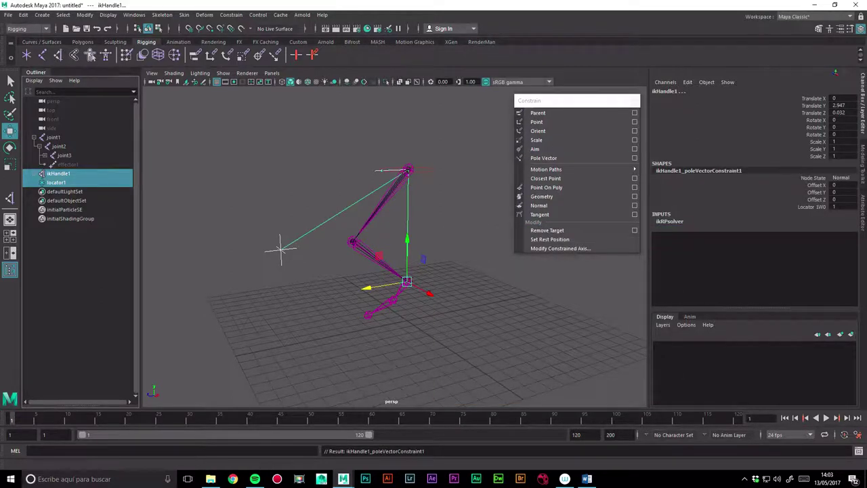
click(474, 352)
Drag locator1 sideways and to the right to see the knee follow it
click(280, 249)
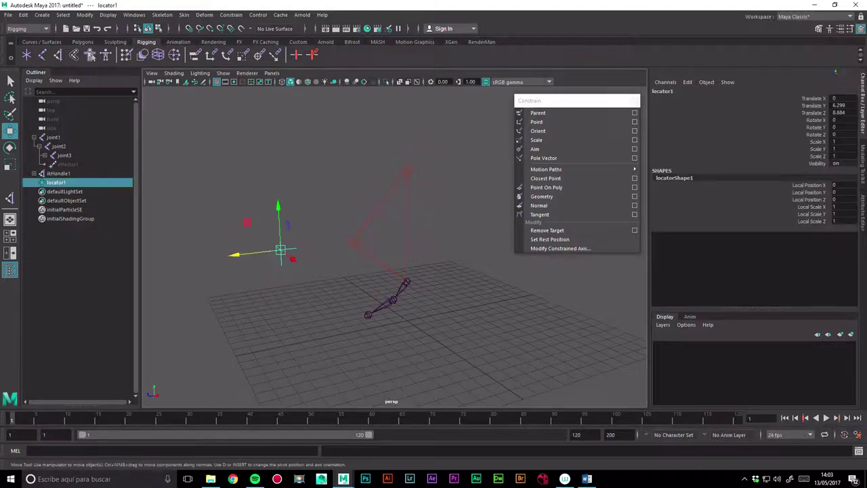
alt+drag(406, 305, 379, 291)
mouse_move(305, 323)
mouse_down()
mouse_move(365, 316)
mouse_move(444, 356)
mouse_move(350, 309)
mouse_move(451, 359)
mouse_move(324, 297)
mouse_move(405, 336)
mouse_move(334, 301)
mouse_move(367, 319)
mouse_move(326, 284)
mouse_move(336, 291)
mouse_up()
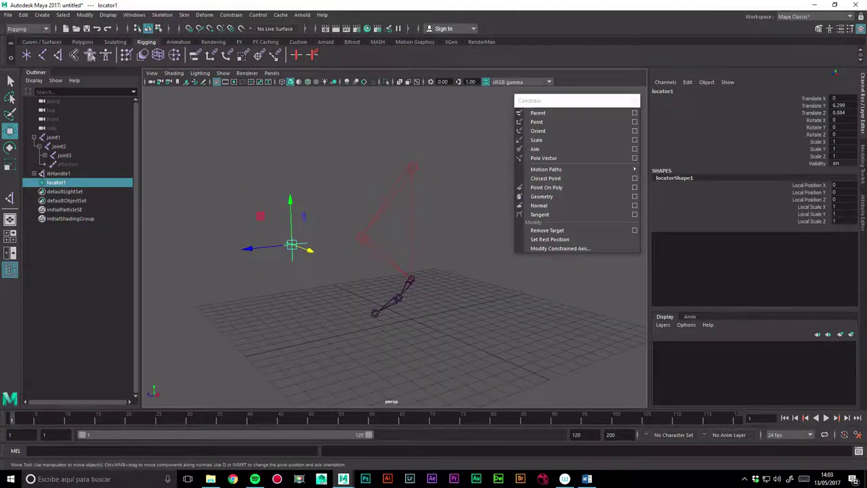
mouse_move(336, 292)
alt+mouse_down()
mouse_move(345, 298)
mouse_move(338, 306)
alt+mouse_up()
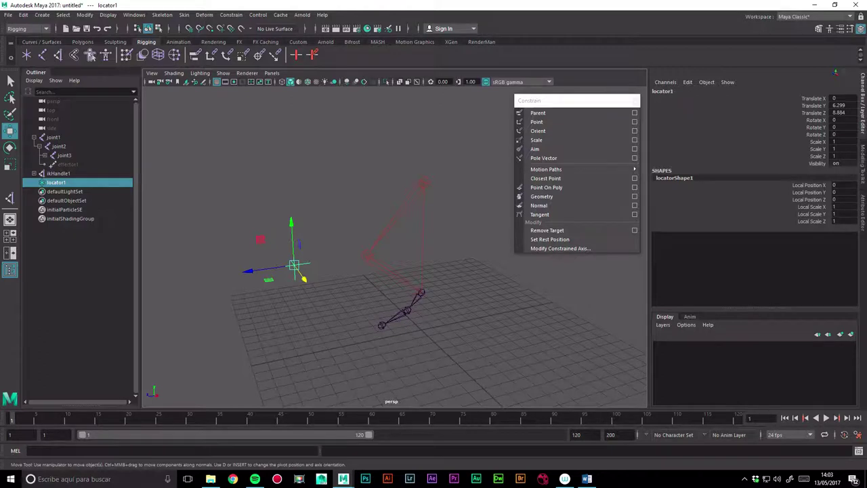
click(288, 261)
drag(284, 248, 293, 274)
mouse_move(293, 266)
mouse_down()
mouse_move(325, 266)
mouse_move(241, 224)
mouse_move(170, 212)
mouse_move(476, 349)
mouse_move(240, 248)
mouse_move(387, 301)
mouse_up()
Slide locator1 left to Translate X -4.985, then undo ikHandle1's accidental move
click(59, 147)
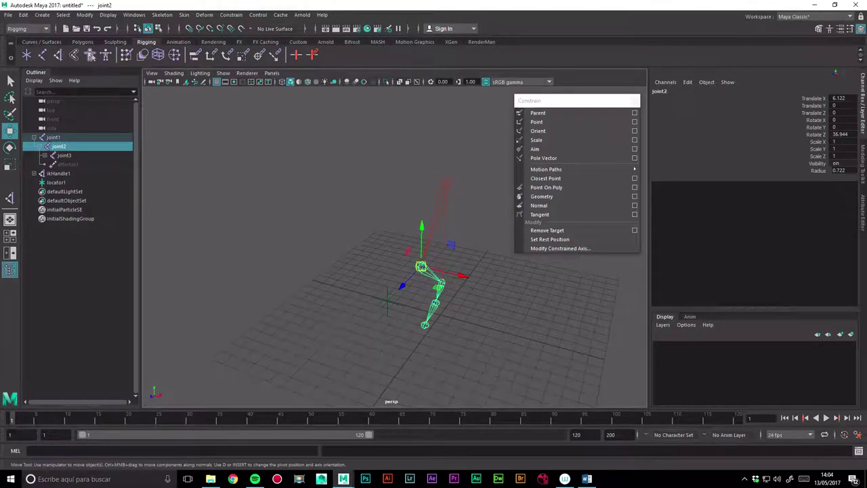
click(386, 302)
drag(386, 302, 314, 282)
mouse_move(407, 305)
alt+mouse_down()
mouse_move(376, 293)
mouse_move(401, 291)
alt+mouse_up()
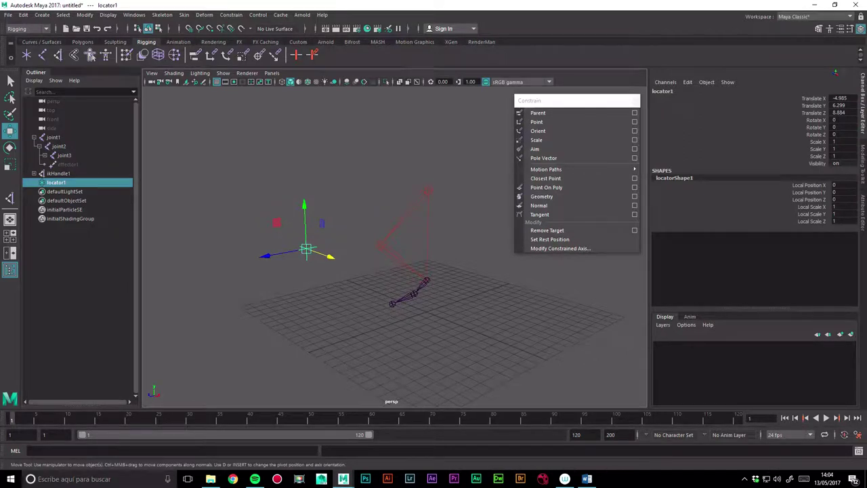
click(543, 157)
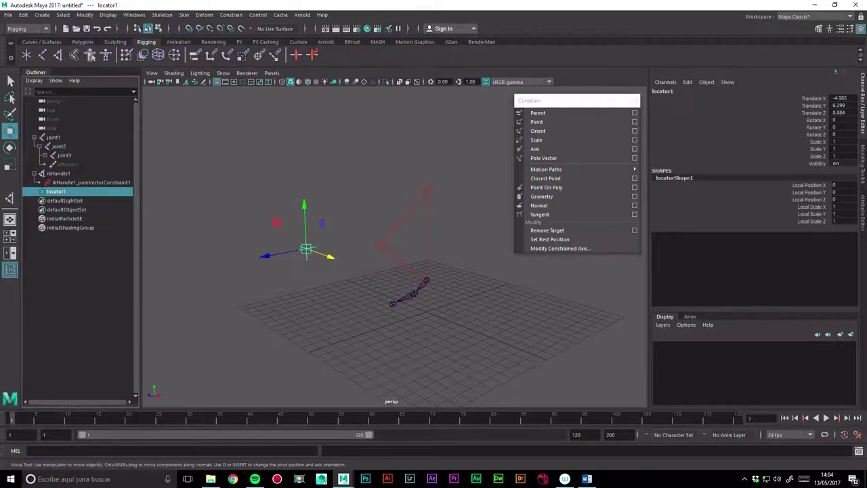
click(58, 173)
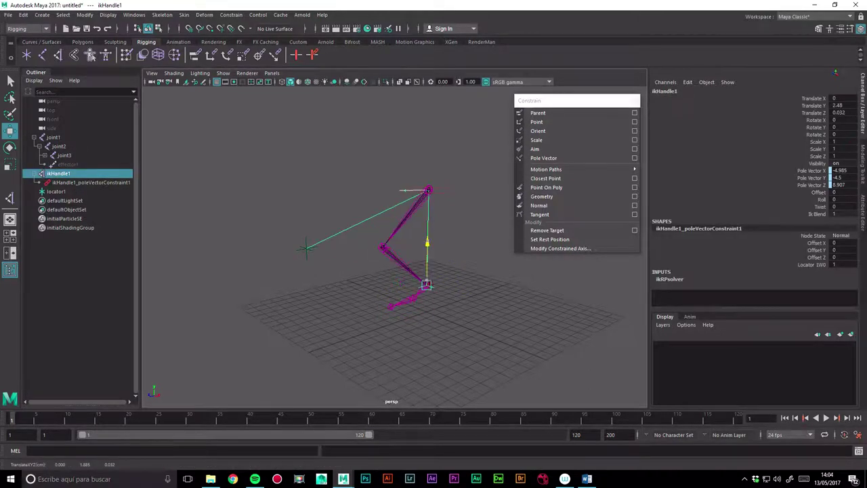
key(ctrl+z)
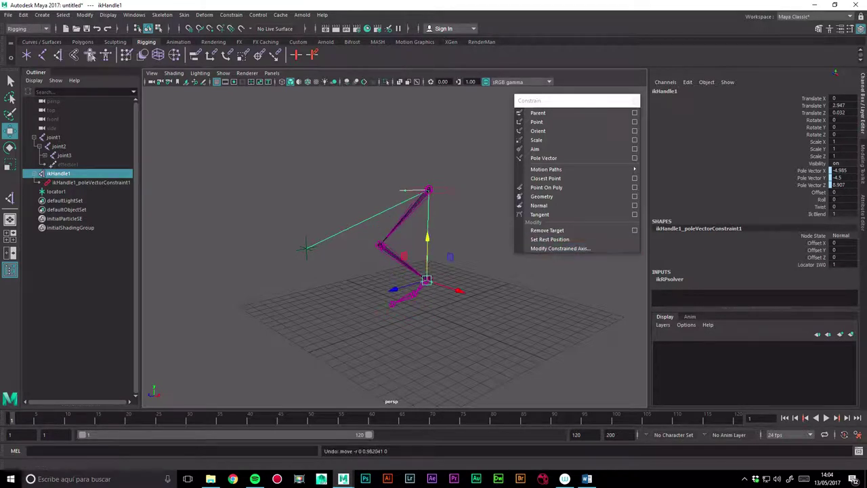
Set the pole vector constraint's Locator1 W0 weight to 0.5 and test it by moving locator1
click(90, 183)
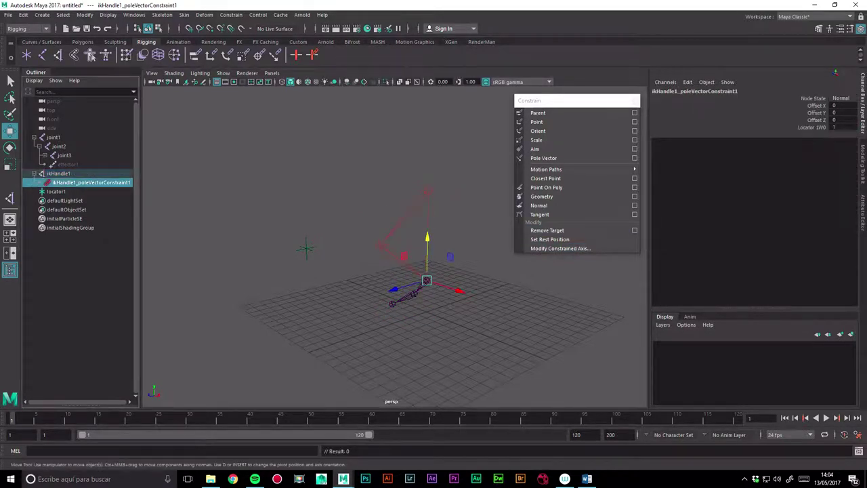
double_click(843, 127)
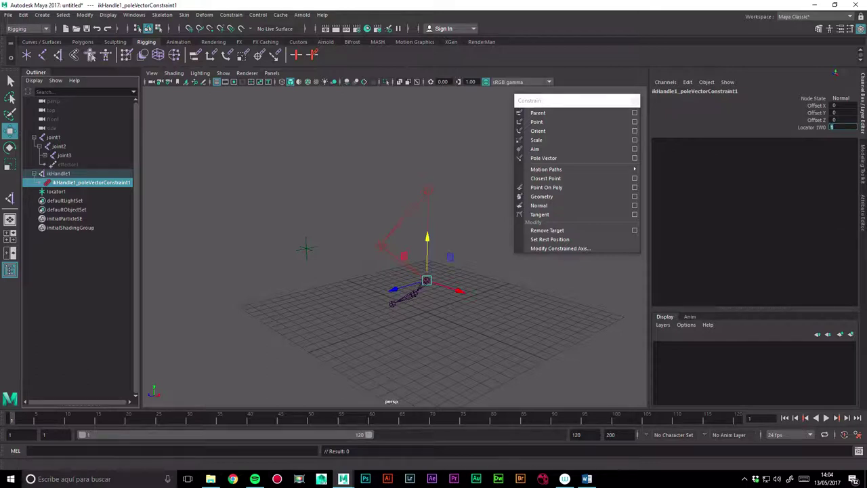
text(0.5)
key(Return)
click(55, 191)
alt+drag(393, 271, 433, 244)
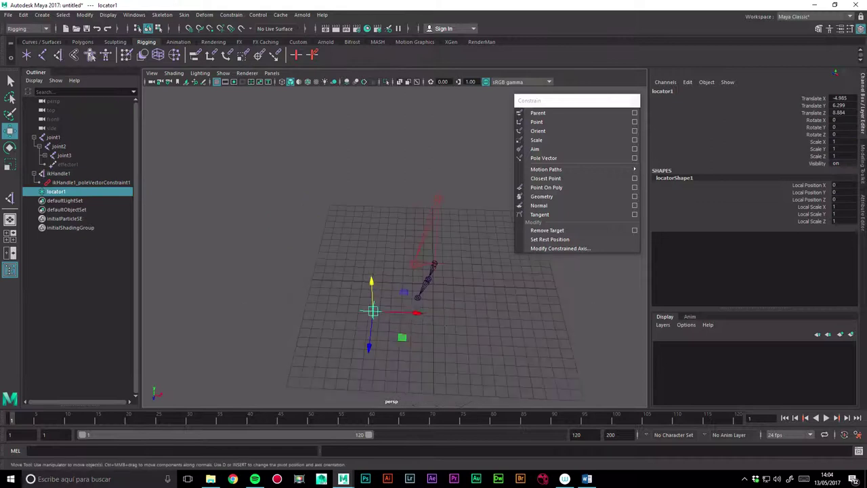
mouse_move(413, 313)
mouse_down()
mouse_move(581, 314)
mouse_move(337, 311)
mouse_move(422, 313)
mouse_move(399, 312)
mouse_move(440, 298)
mouse_up()
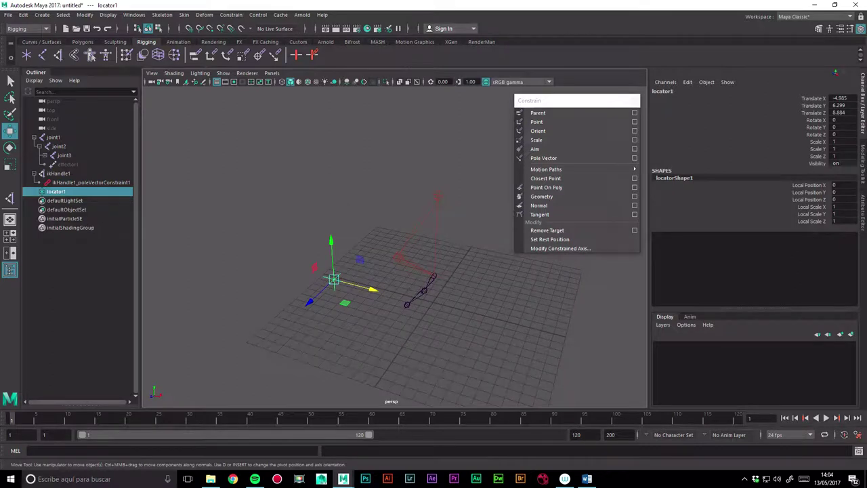
Delete ikHandle1, locator1 and the leg joint chain, leaving only the grid
alt+drag(440, 298, 396, 290)
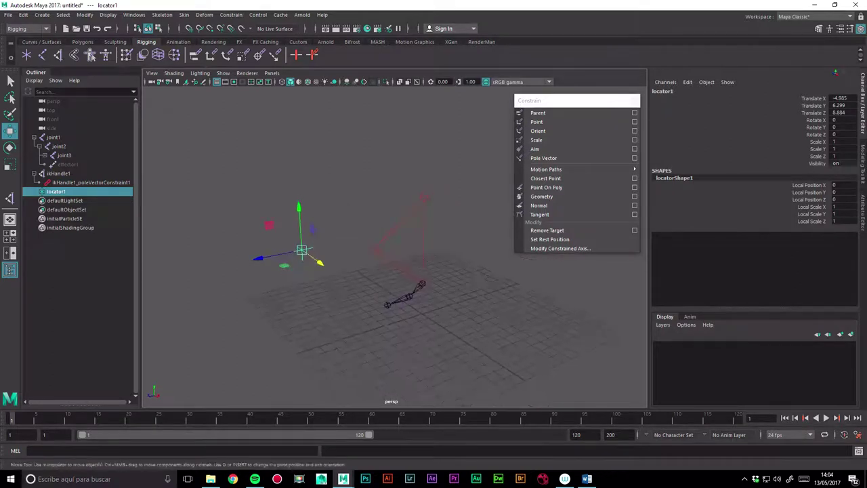
drag(251, 134, 417, 347)
key(Delete)
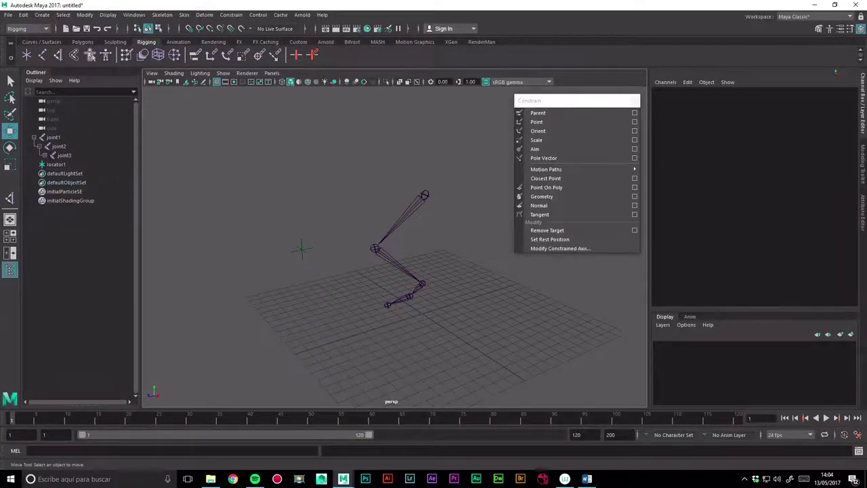
click(56, 164)
key(Delete)
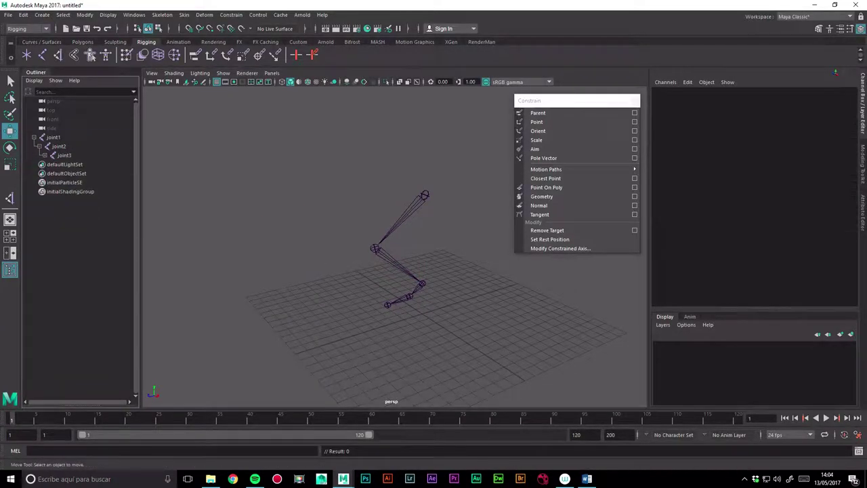
click(53, 137)
key(Delete)
alt+drag(406, 305, 441, 301)
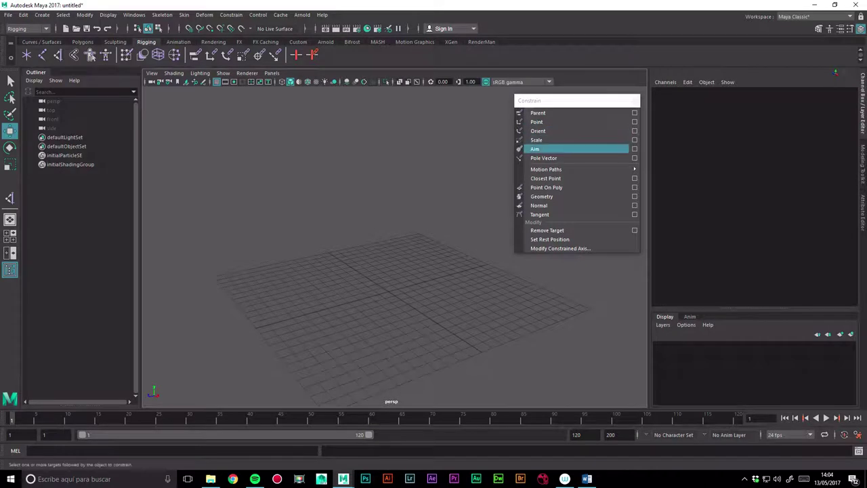
Create a polygon cube at Translate X 6.46 and a locator at the origin
click(42, 15)
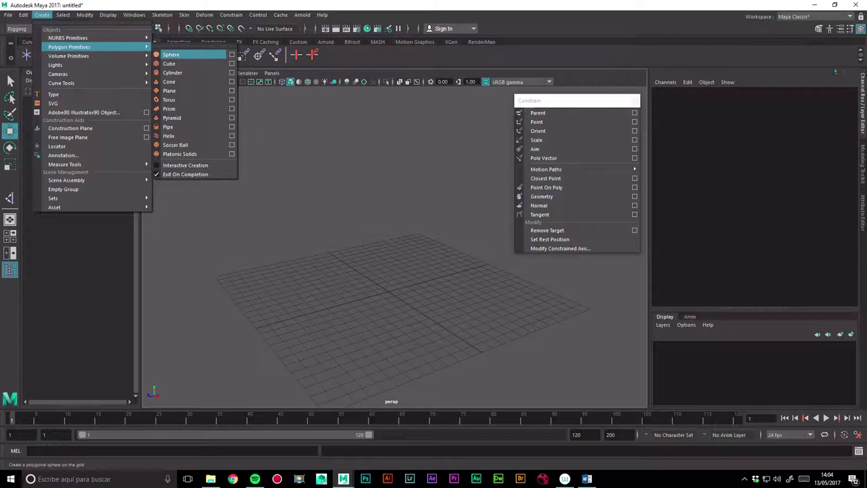
click(169, 63)
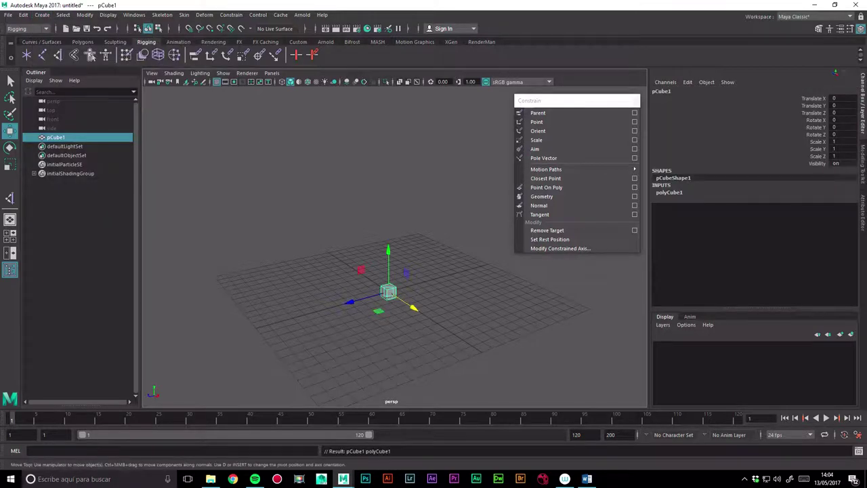
drag(413, 308, 460, 339)
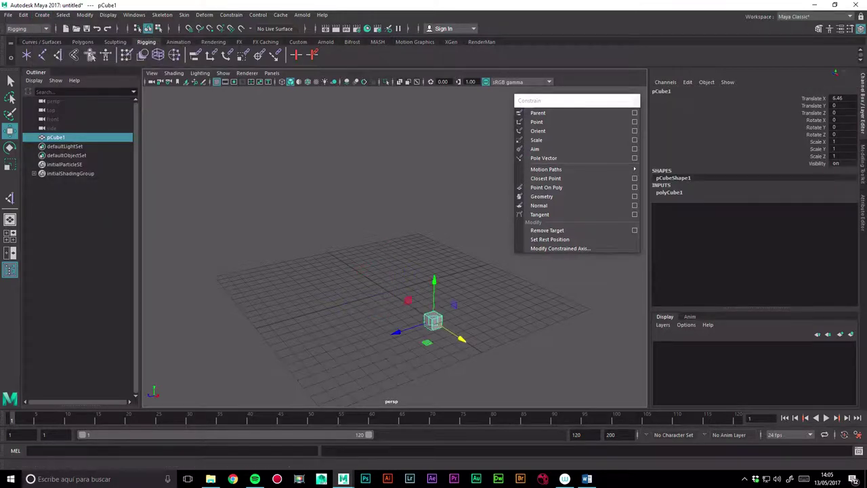
click(74, 55)
mouse_move(339, 271)
alt+mouse_down()
mouse_move(393, 250)
mouse_move(403, 267)
alt+mouse_up()
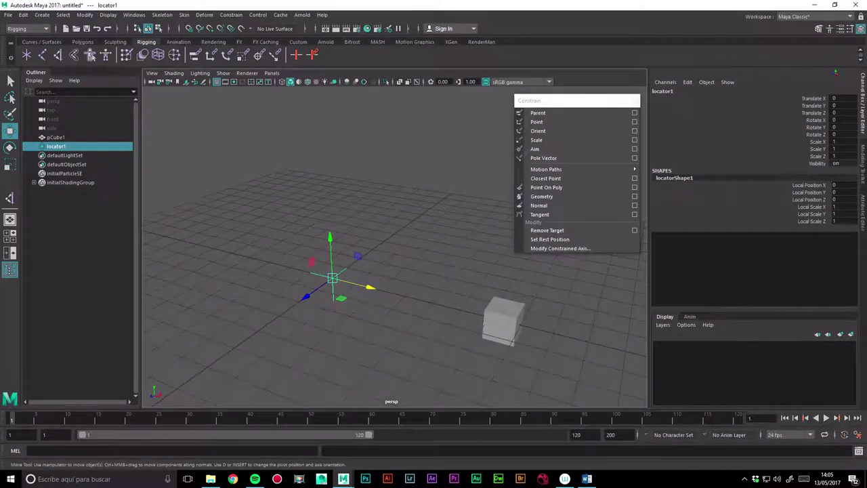
Select pCube1 first, then add locator1 to the selection
click(84, 14)
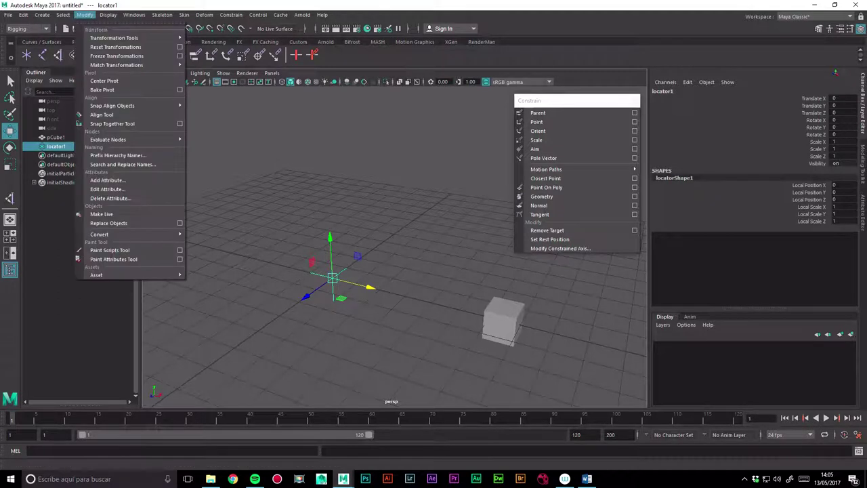
key(Escape)
click(84, 14)
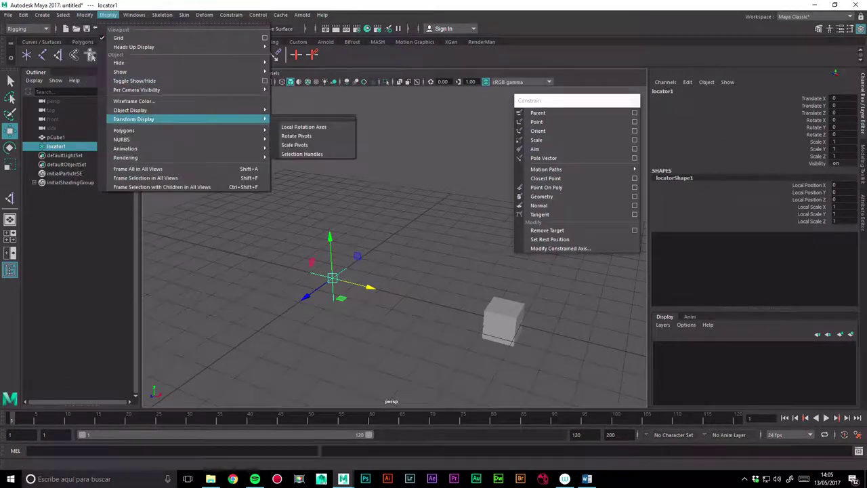
click(304, 127)
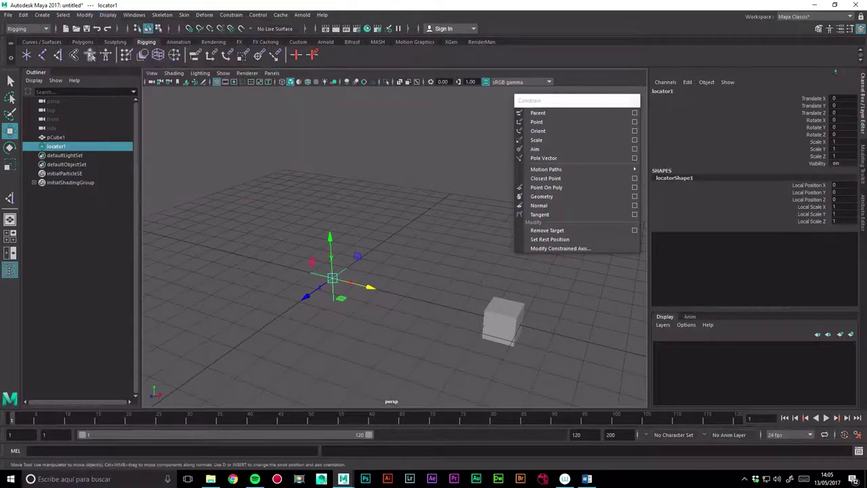
key(Escape)
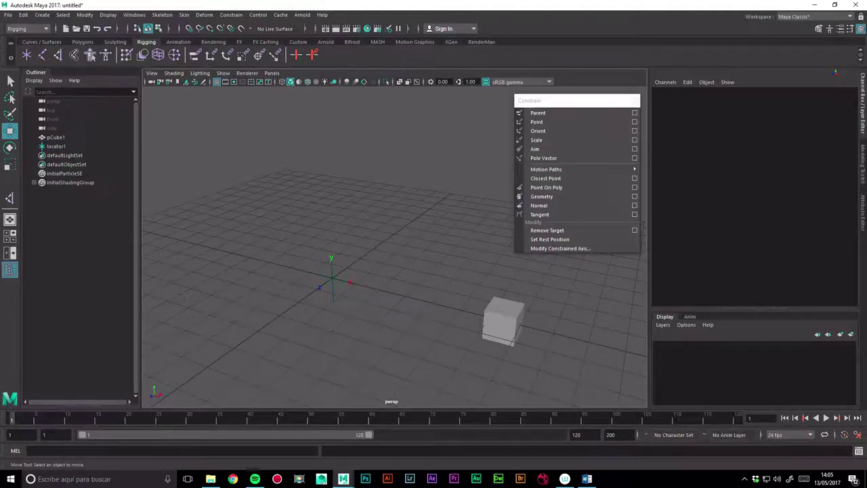
alt+drag(515, 380, 560, 382)
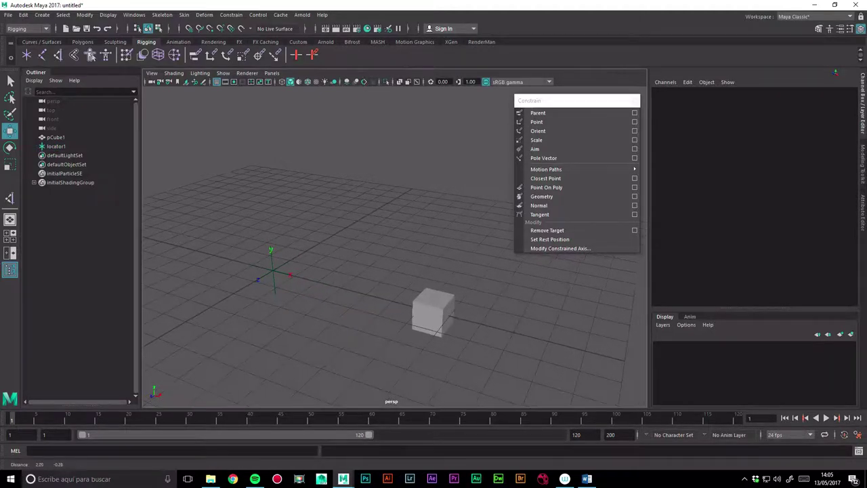
mouse_move(393, 271)
alt+mouse_down()
mouse_move(406, 264)
mouse_move(379, 271)
alt+mouse_up()
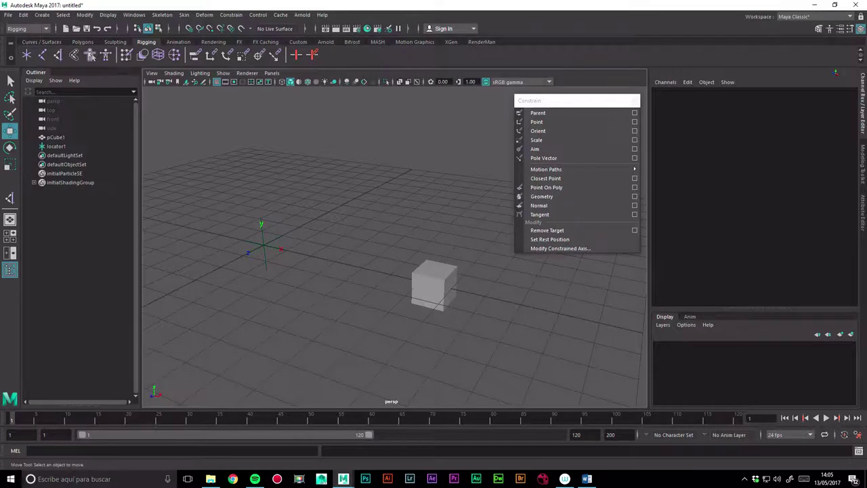
click(431, 271)
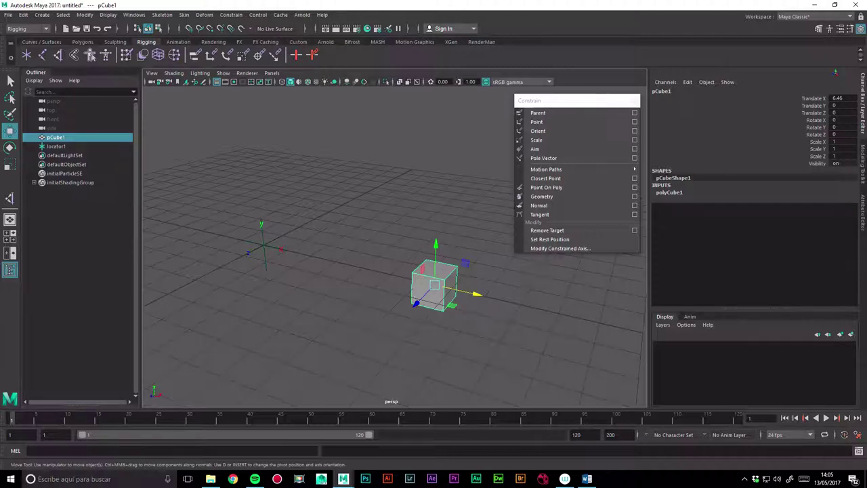
ctrl+click(56, 145)
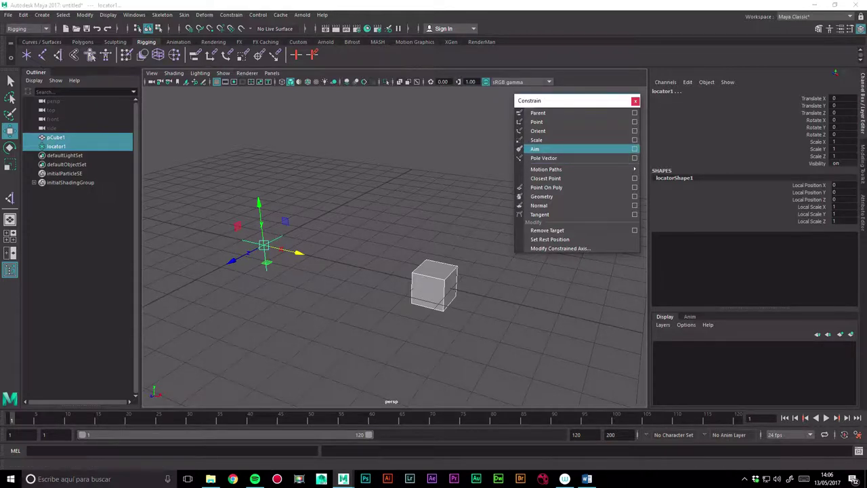
Apply an Aim constraint from its options, then expand locator1 to reveal locator1_aimConstraint1
click(634, 148)
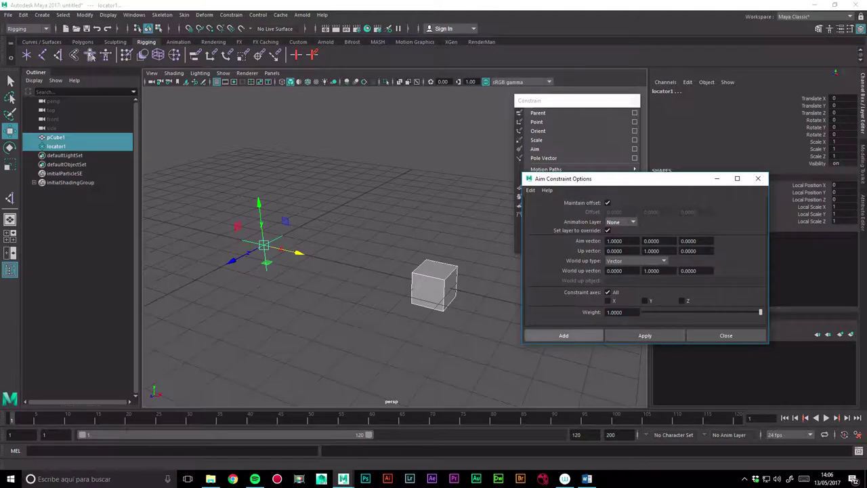
click(563, 335)
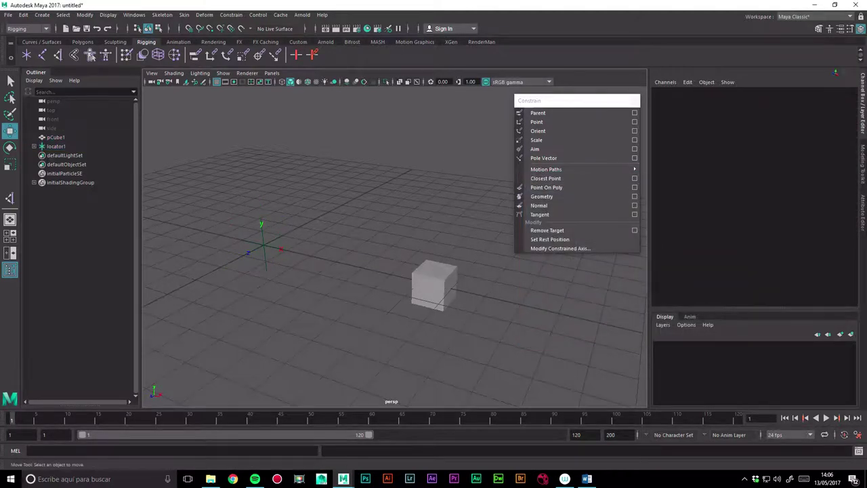
click(34, 146)
Raise pCube1 along Y, try moving it back down, then undo that move
click(80, 155)
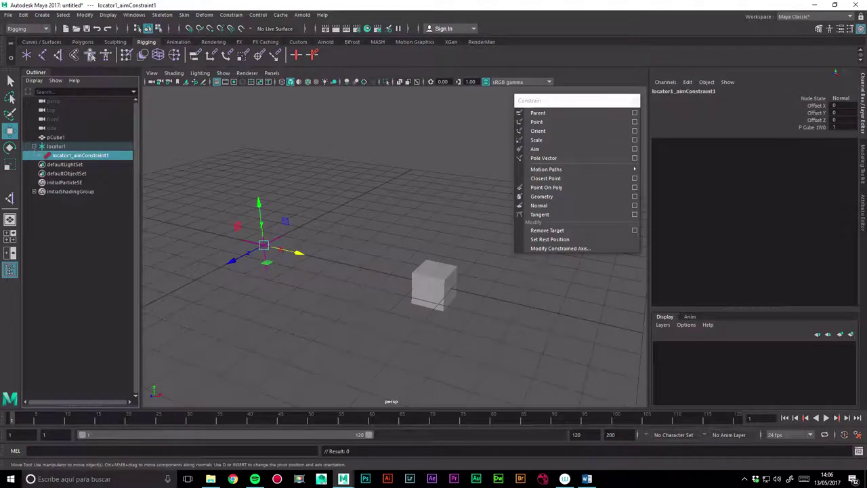
click(56, 137)
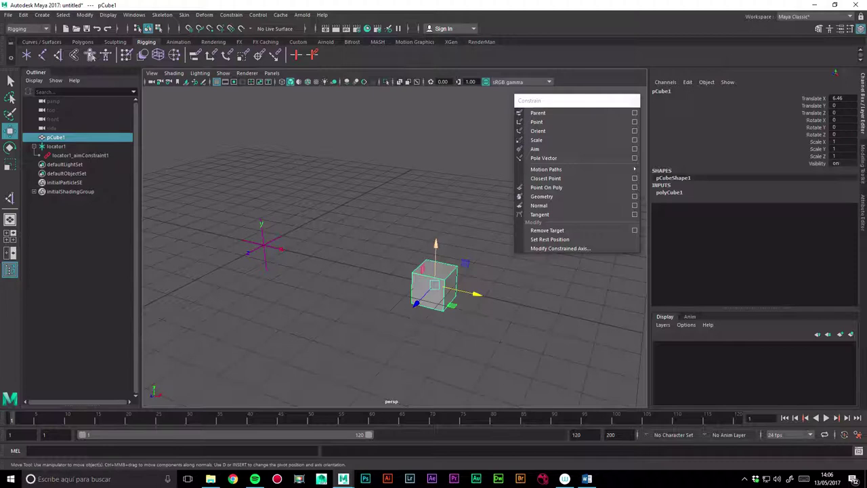
drag(436, 244, 440, 117)
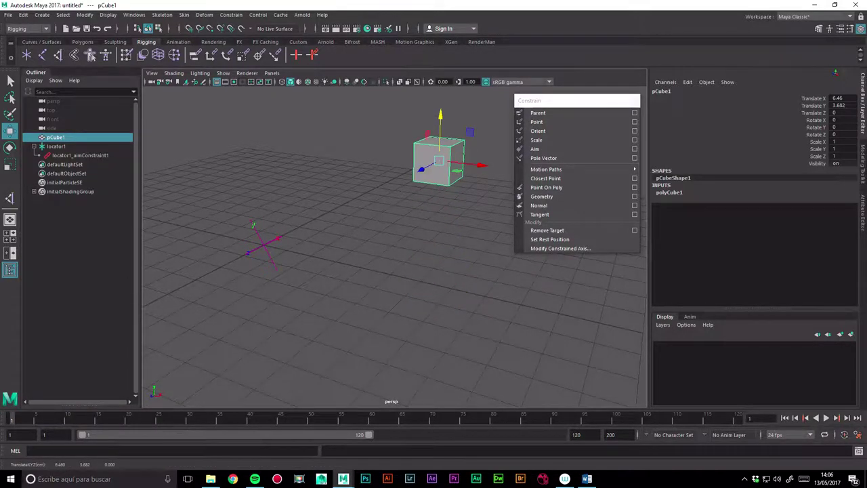
mouse_move(440, 116)
mouse_down()
mouse_move(434, 325)
mouse_move(439, 151)
mouse_move(345, 264)
mouse_move(244, 325)
mouse_move(433, 199)
mouse_move(357, 253)
mouse_move(379, 257)
mouse_up()
key(ctrl+z)
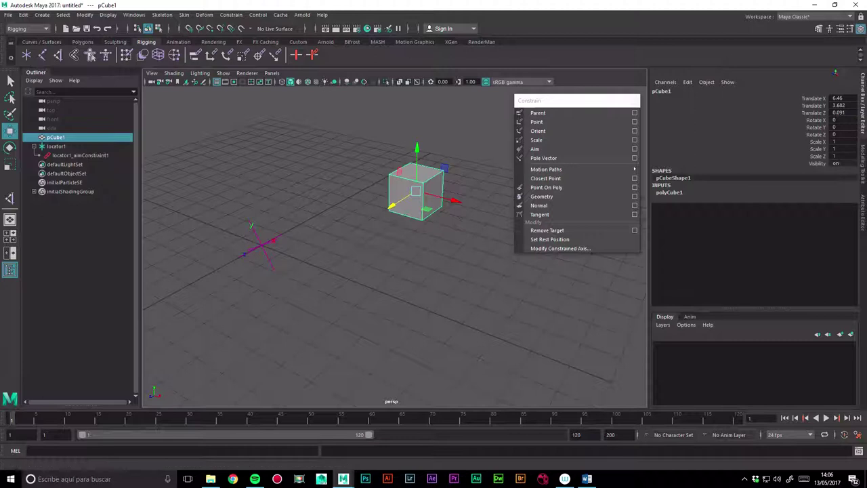
Reselect the aim constraint, locator1 and finally pCube1, showing pCubeShape1 in the Attribute Editor
click(80, 155)
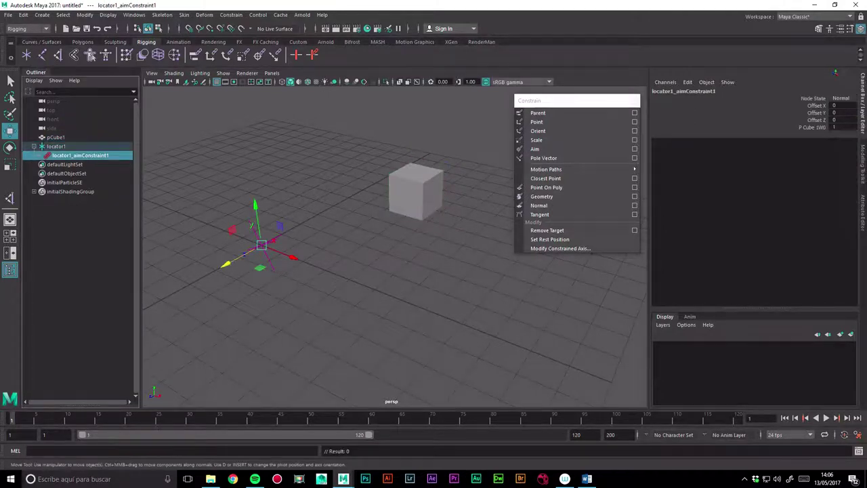
click(57, 146)
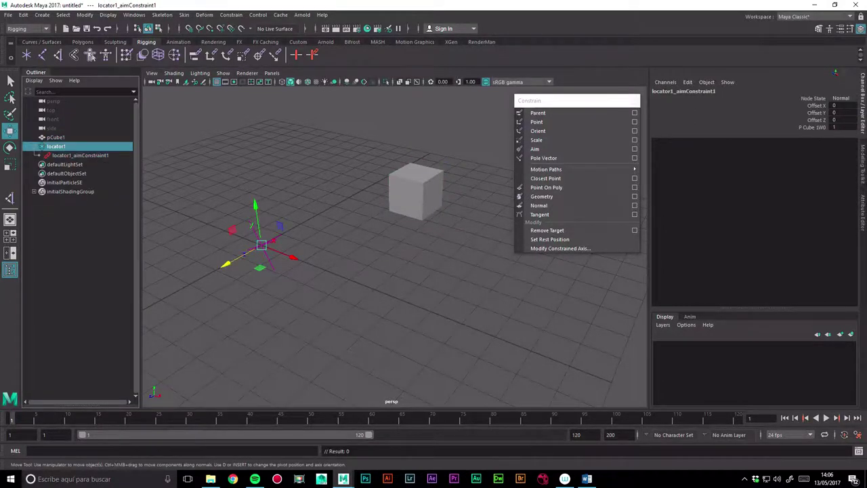
click(79, 155)
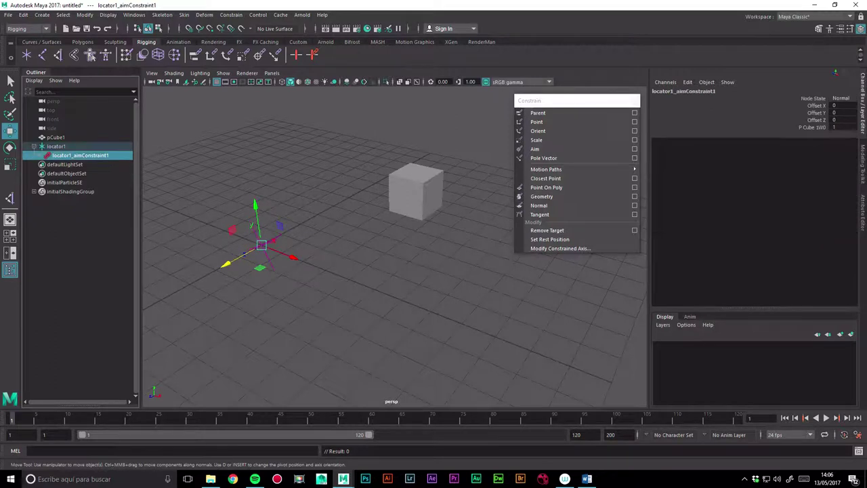
click(840, 29)
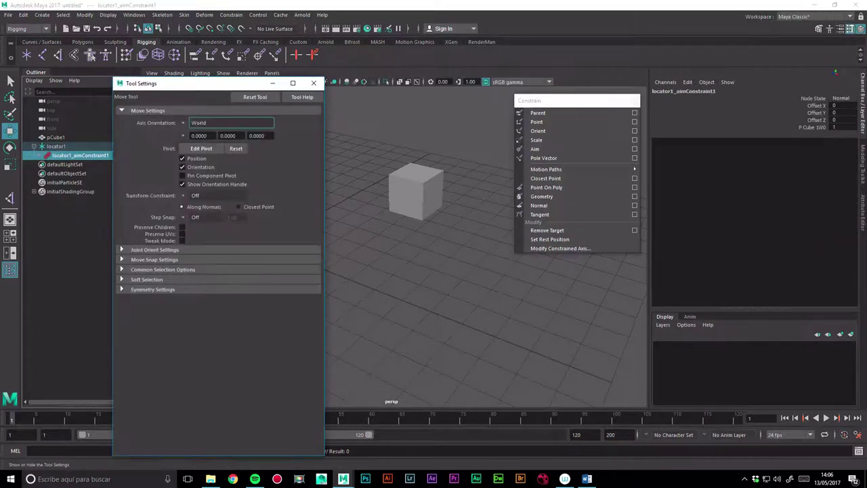
click(313, 82)
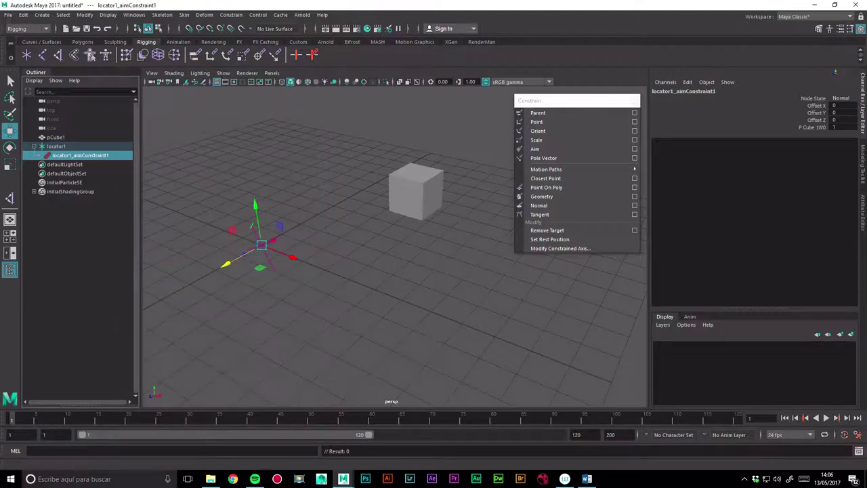
click(56, 146)
click(56, 136)
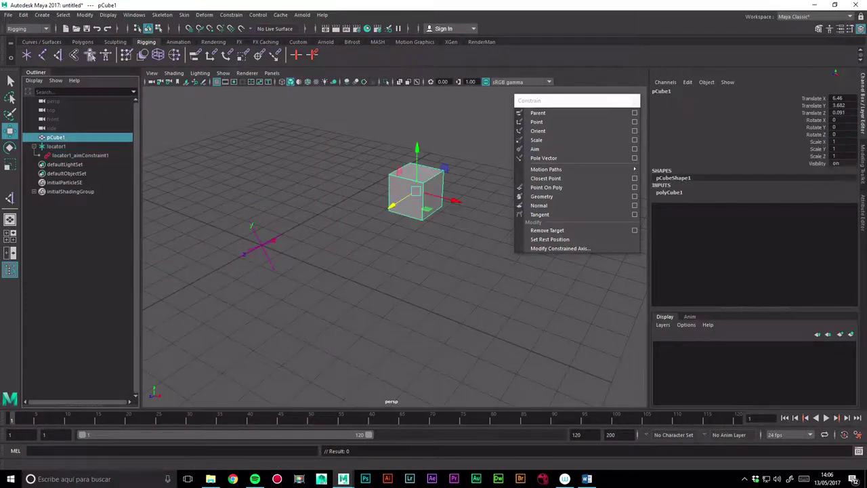
key(ctrl+a)
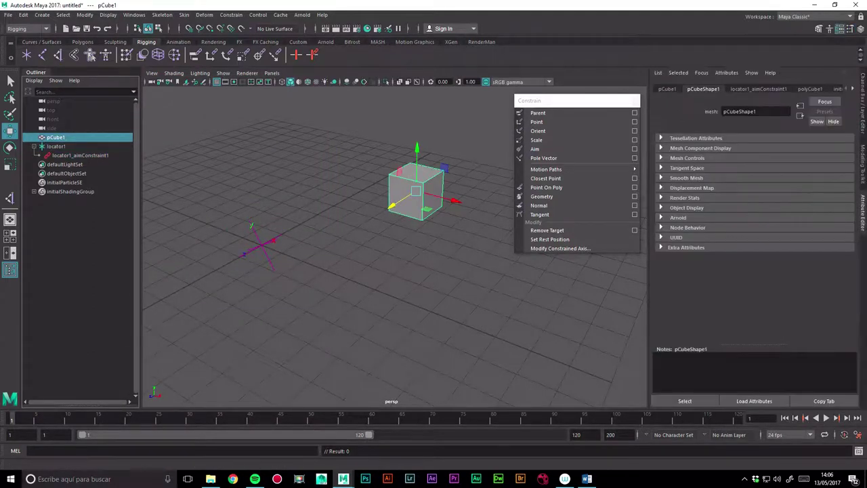
Check locator1 and pCube1's attributes, then bring up locator1_aimConstraint1's Aim Vector fields (1, 0, 0)
click(56, 146)
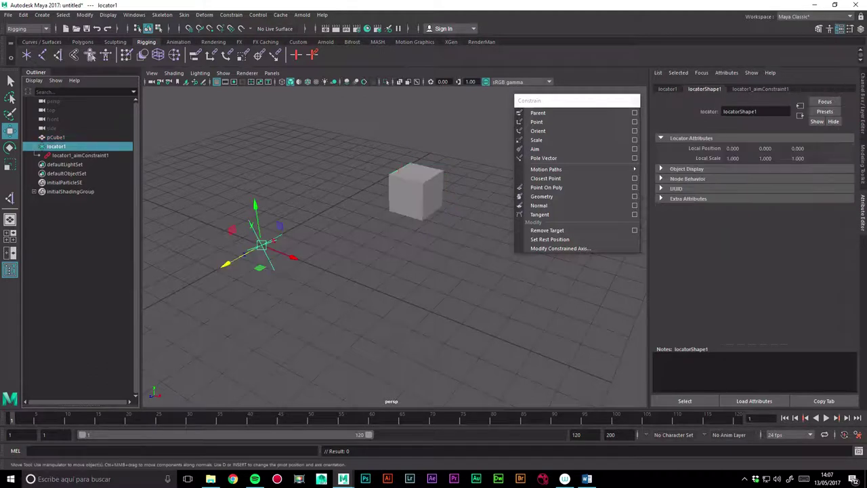
click(55, 137)
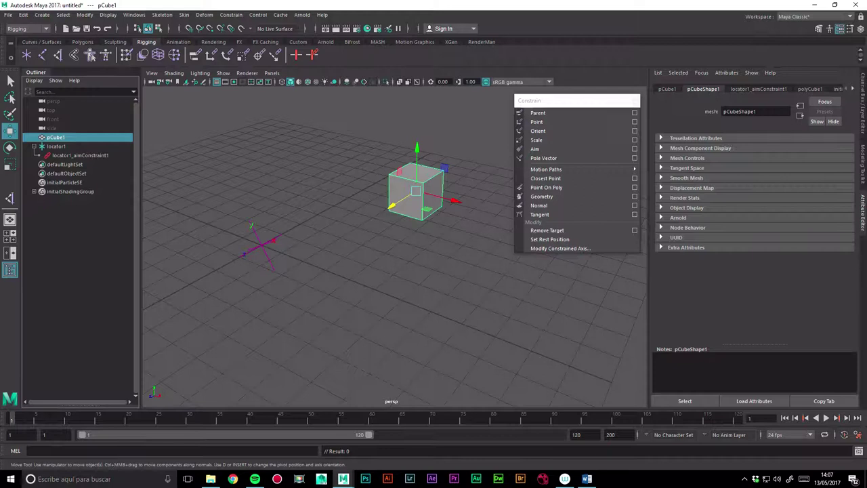
click(667, 89)
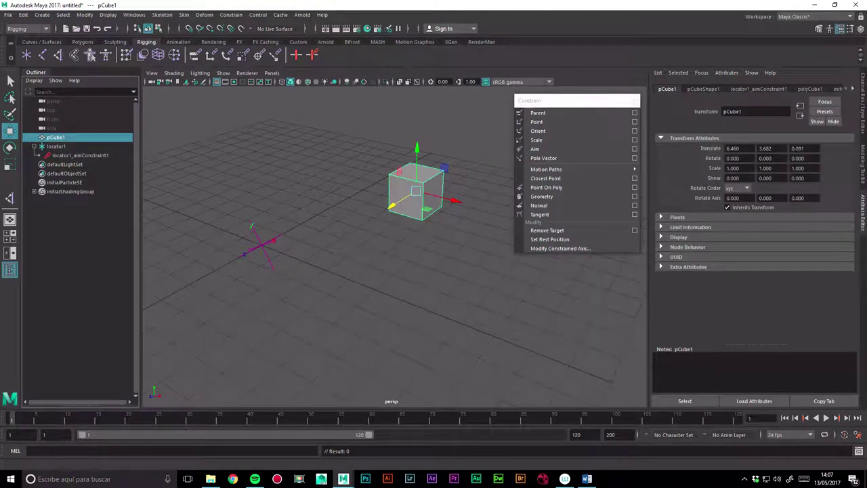
click(80, 155)
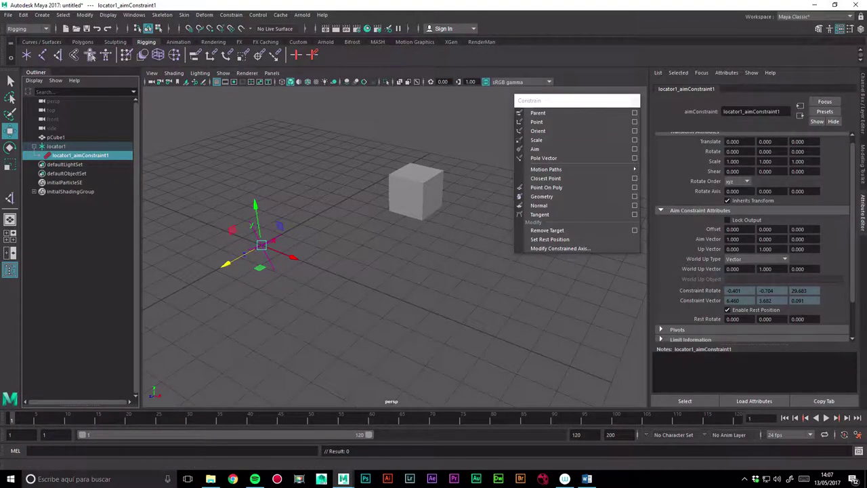
key(ctrl+a)
key(ctrl+a)
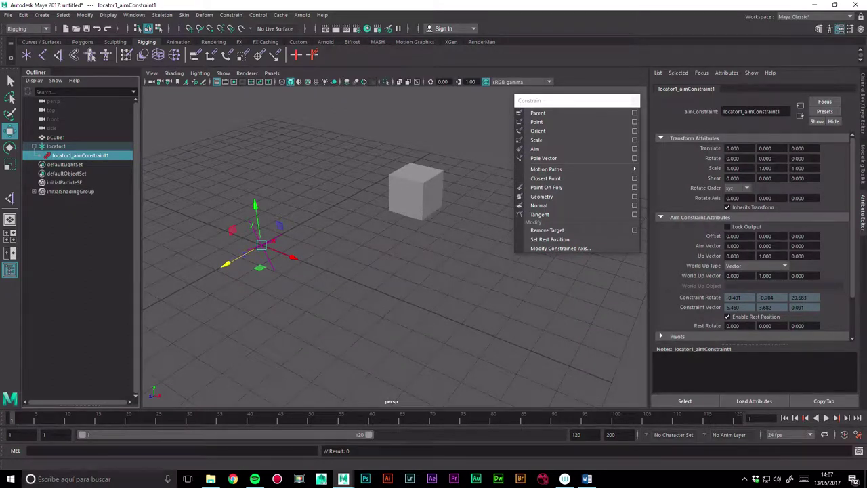
scroll(752, 237, down, 3)
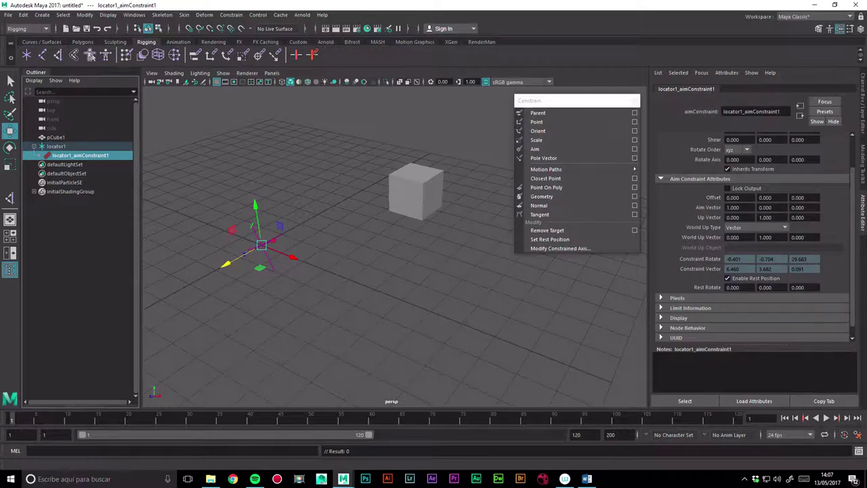
click(733, 207)
key(Tab)
key(Tab)
key(Tab)
Lower the cube and set the aim constraint's Aim Vector X to 0
click(415, 191)
drag(416, 162, 414, 279)
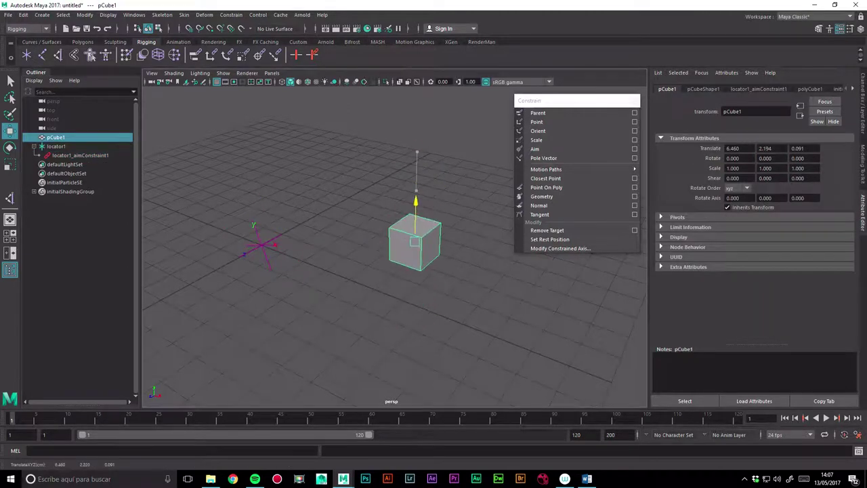
click(80, 155)
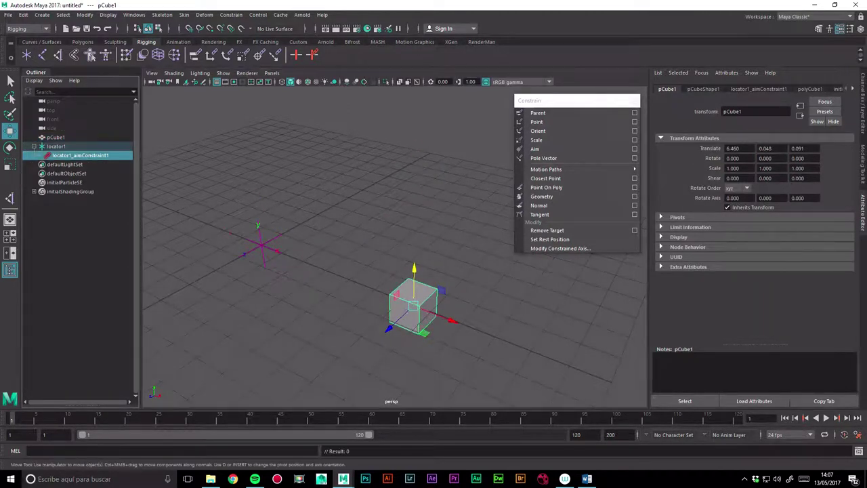
click(733, 207)
text(0)
key(Return)
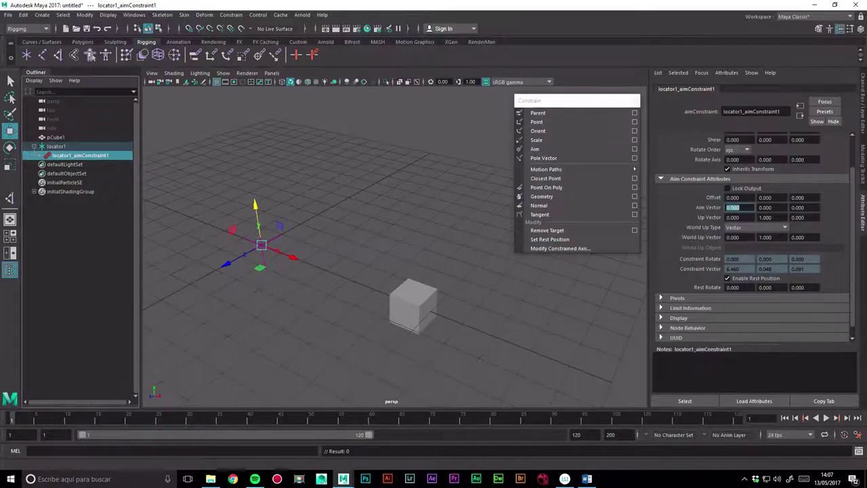
Nudge the cube to test the aim, then return to the Aim Vector Y field
click(413, 305)
mouse_move(414, 282)
mouse_down()
mouse_move(415, 270)
mouse_move(414, 324)
mouse_move(414, 261)
mouse_move(415, 305)
mouse_up()
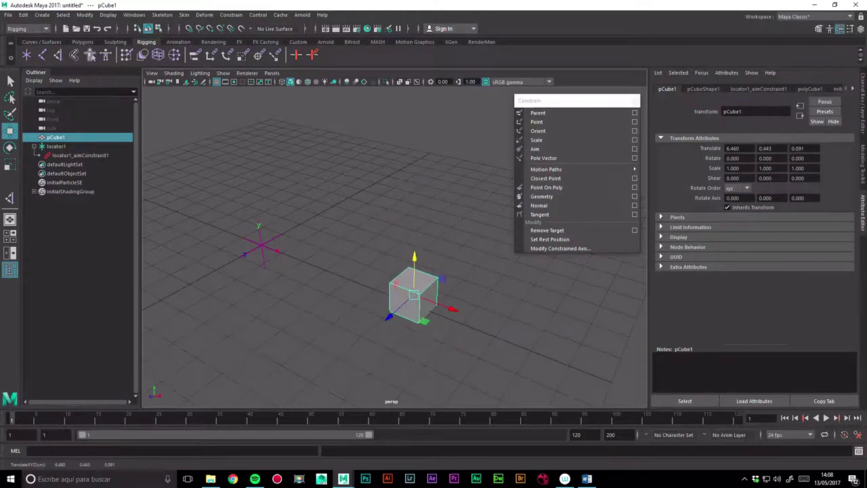
click(80, 155)
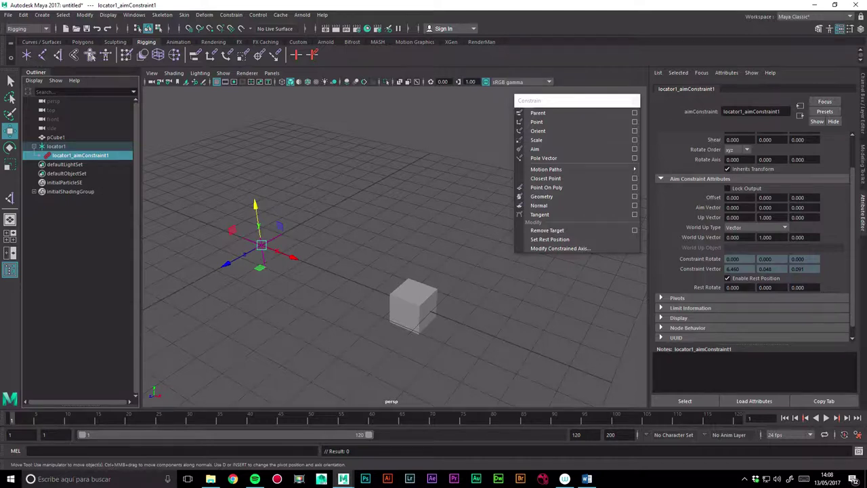
click(765, 207)
Set Aim Vector Y to 1 (0, 1, 0) and move the cube to test it
text(1)
key(Return)
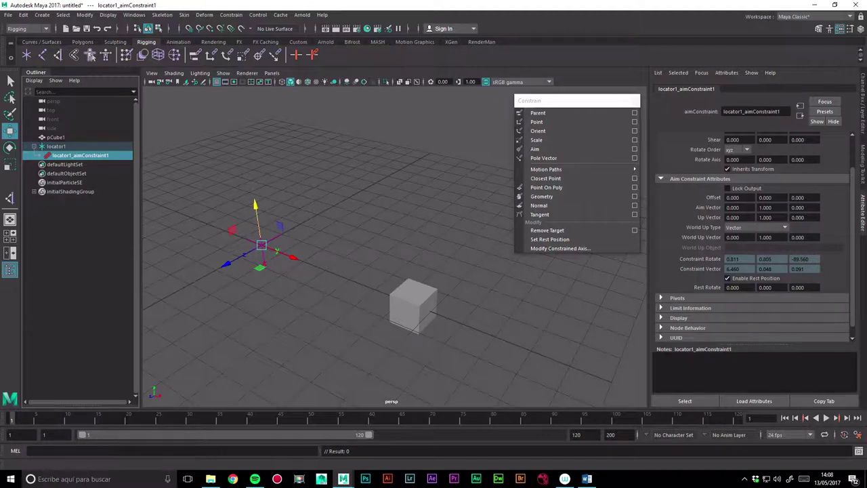
click(413, 304)
mouse_move(413, 271)
mouse_down()
mouse_move(416, 156)
mouse_move(416, 181)
mouse_up()
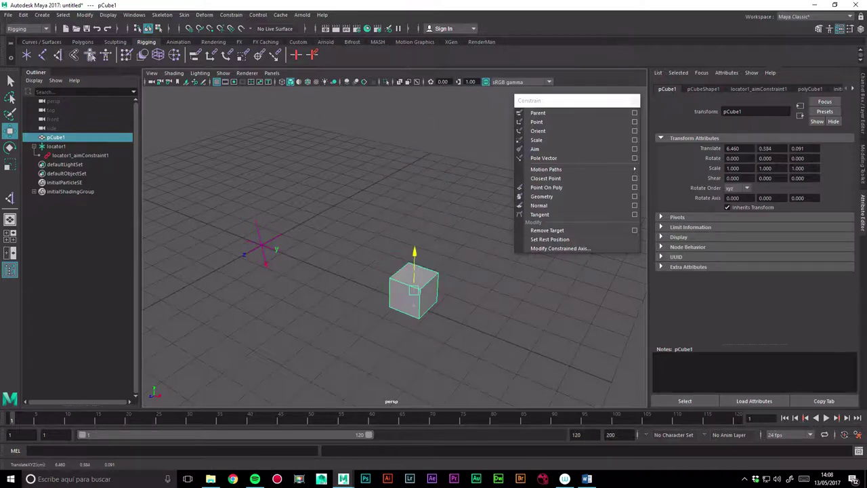
mouse_move(415, 218)
mouse_down()
mouse_move(388, 251)
mouse_move(433, 280)
mouse_up()
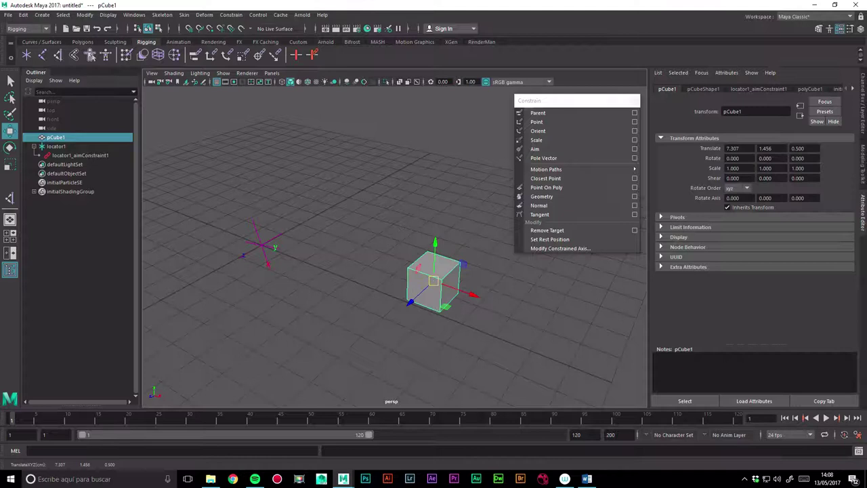
Change the Aim Vector to 0, 0, 1 and reposition the cube to check the aim
click(80, 155)
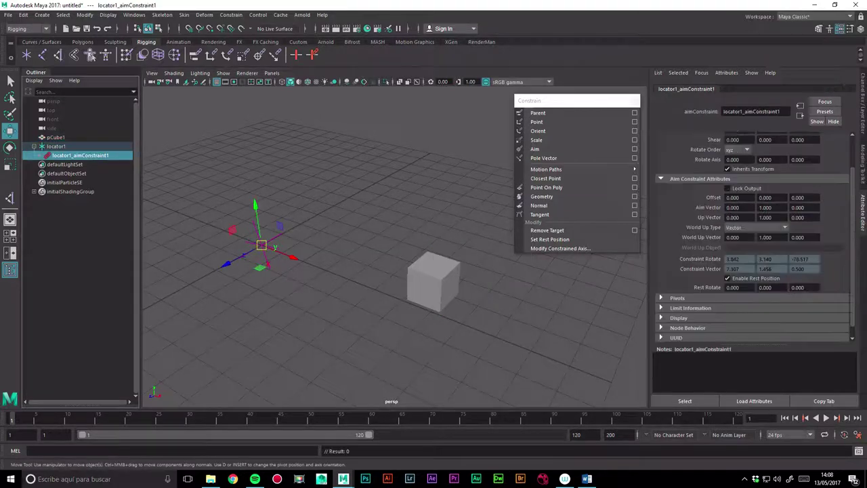
click(764, 207)
text(0)
key(Tab)
text(1)
key(Return)
click(352, 338)
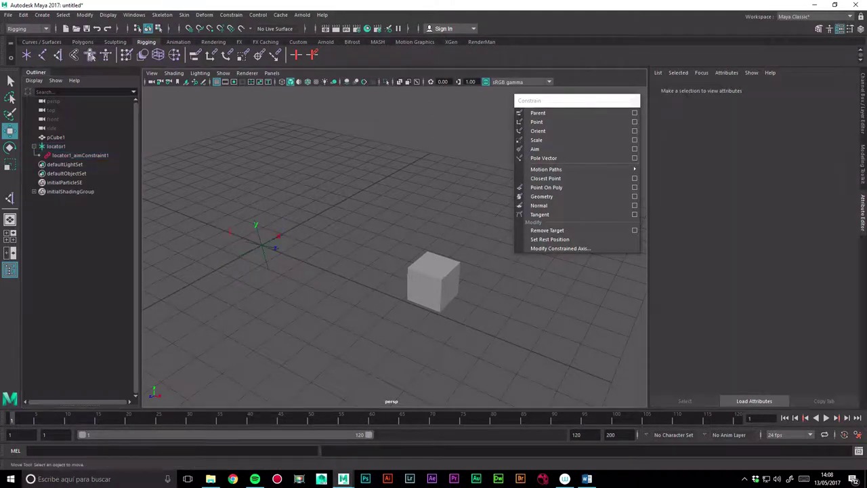
click(433, 281)
mouse_move(434, 281)
mouse_down()
mouse_move(377, 271)
mouse_move(407, 304)
mouse_move(434, 281)
mouse_up()
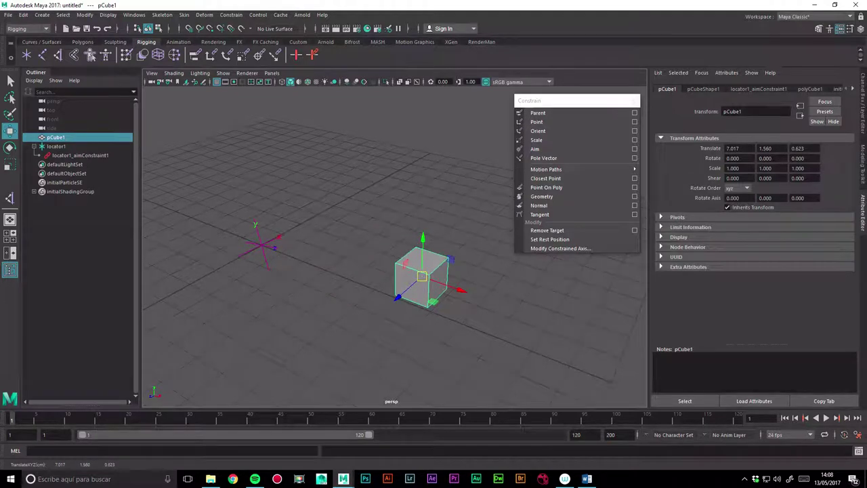
Set Aim Vector X to 1, then reselect the locator's aim constraint to edit X again
click(80, 155)
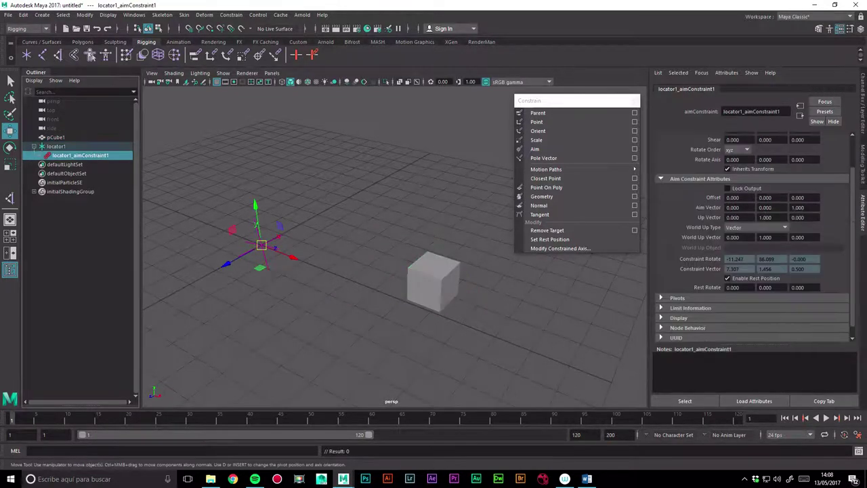
click(732, 207)
text(1)
key(Return)
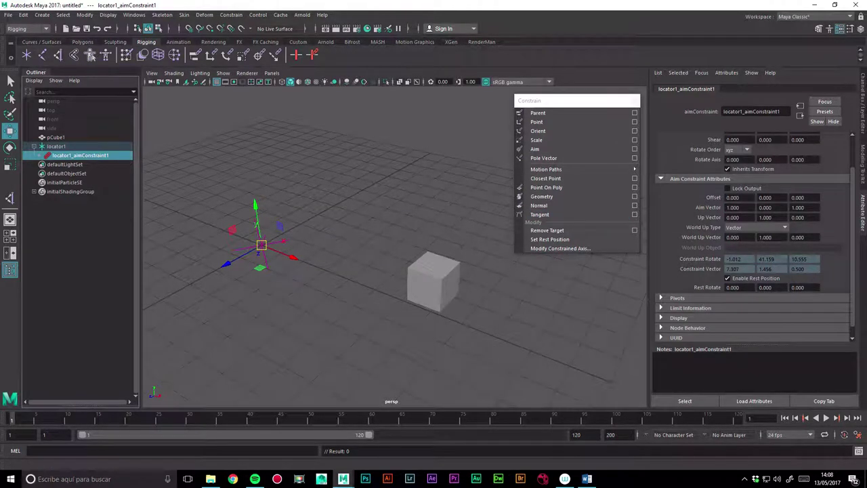
click(380, 325)
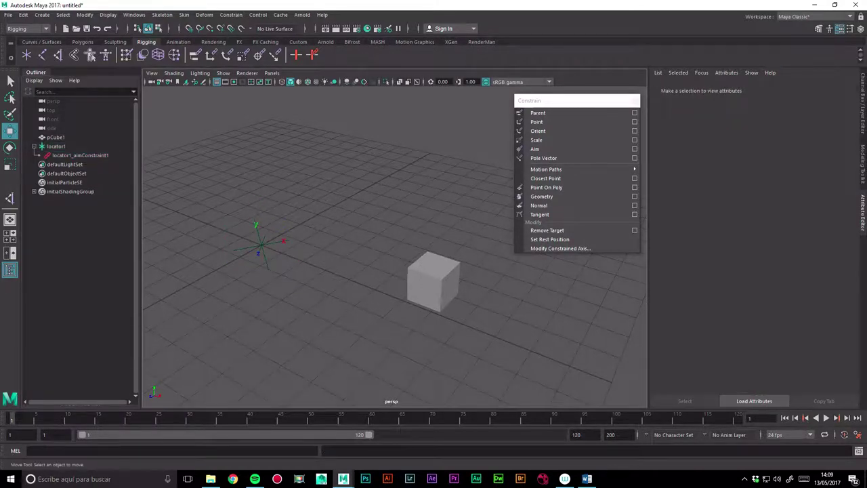
click(269, 245)
click(80, 155)
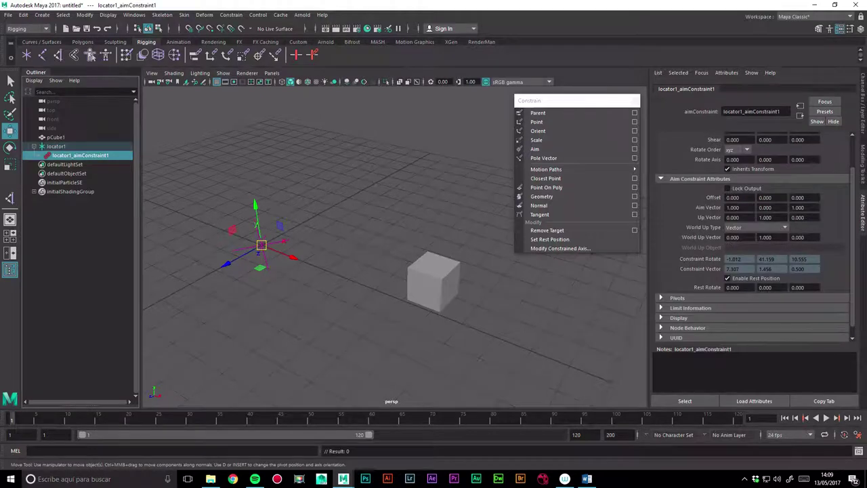
click(733, 207)
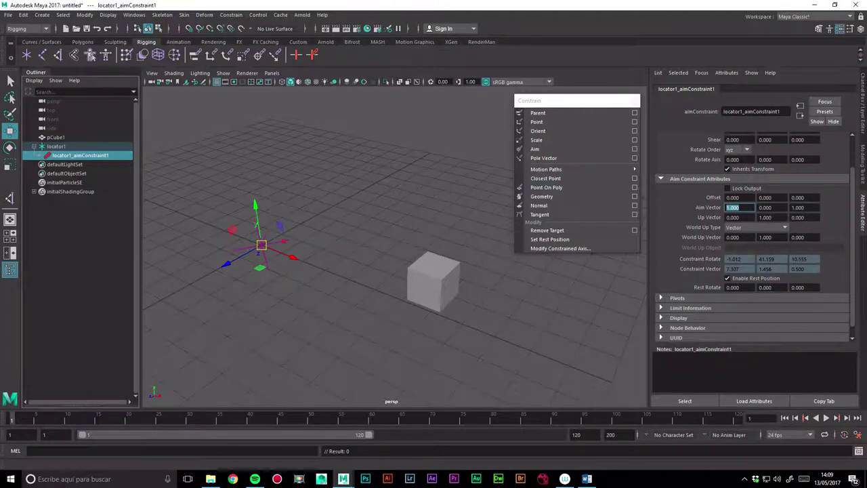
Set Aim Vector Z to 0 so the Aim Vector reads 1, 0, 0, orbiting to check the locator
drag(261, 246, 232, 235)
alt+drag(393, 271, 420, 285)
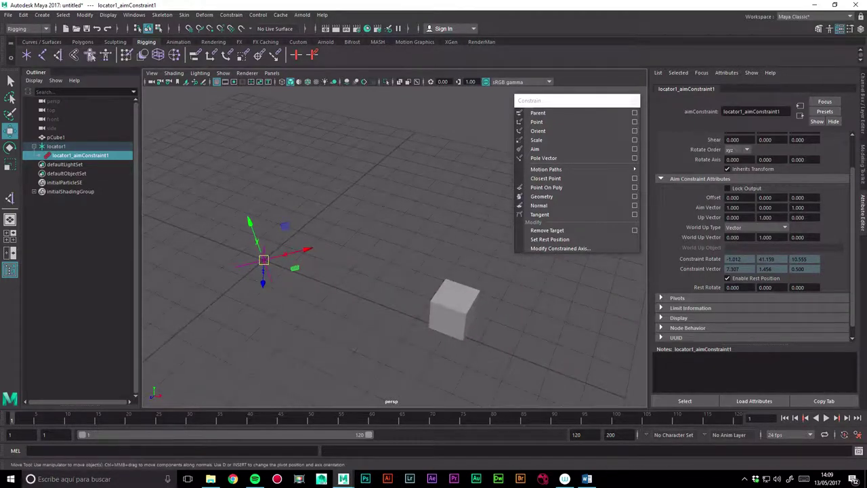
alt+drag(420, 284, 393, 271)
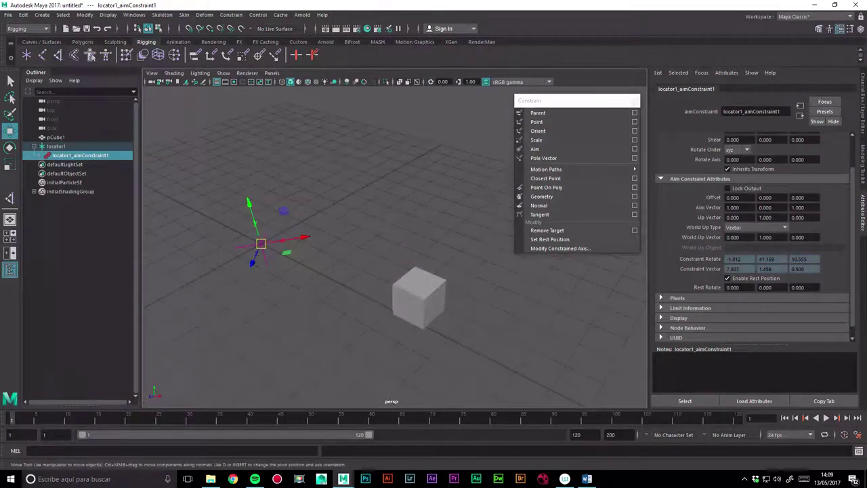
double_click(797, 208)
text(0)
key(Return)
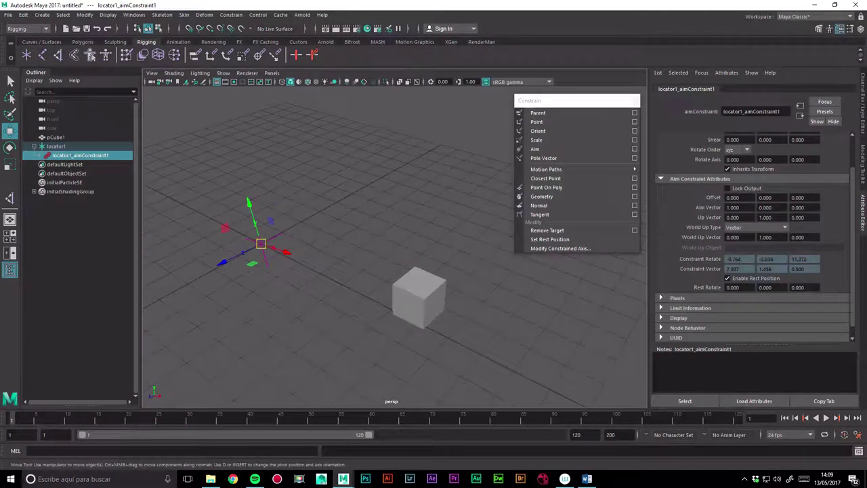
alt+drag(420, 298, 393, 284)
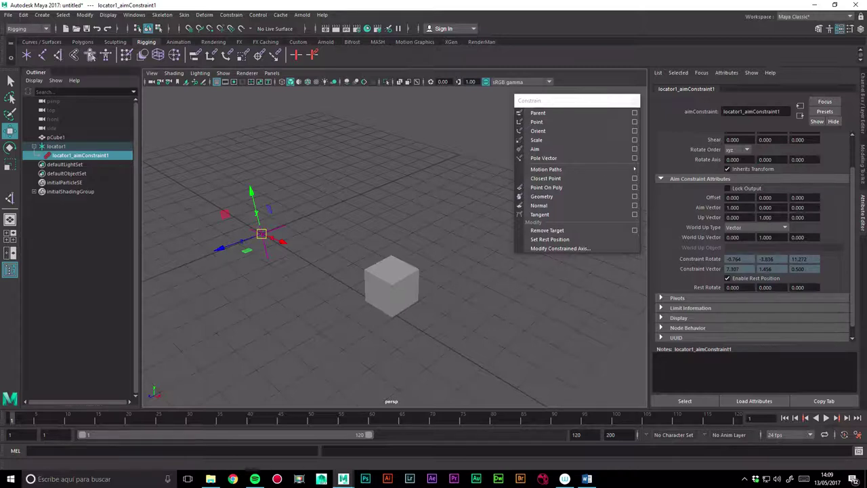
Change the Up Vector to 1, 0, 0 by zeroing Y and setting X to 1
click(765, 217)
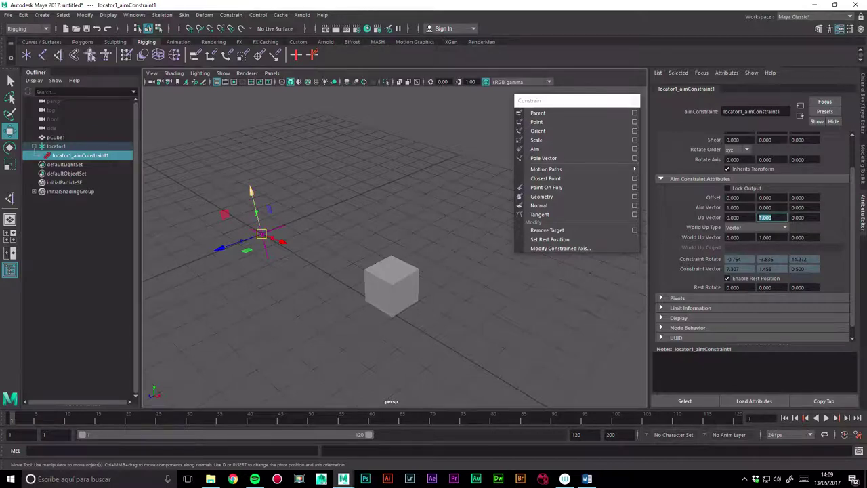
text(0)
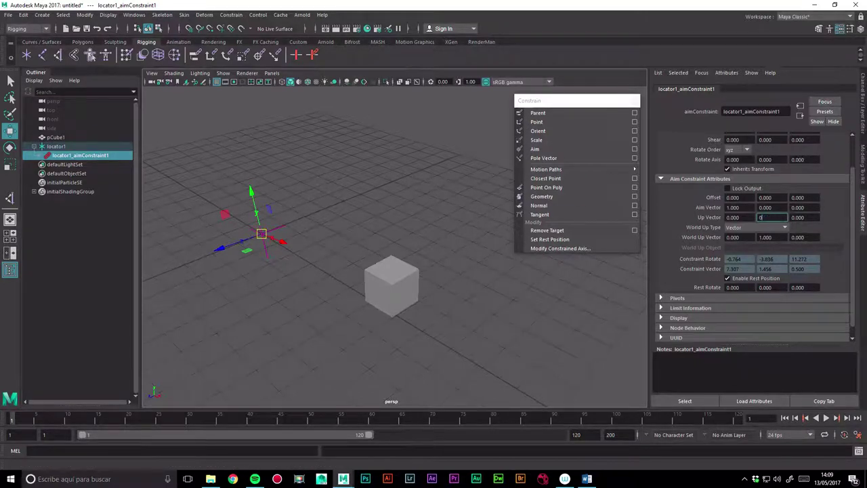
key(shift+Tab)
text(1)
key(Return)
alt+drag(261, 234, 271, 237)
Try Up Vector Z at 1, then set it back to 0
click(733, 217)
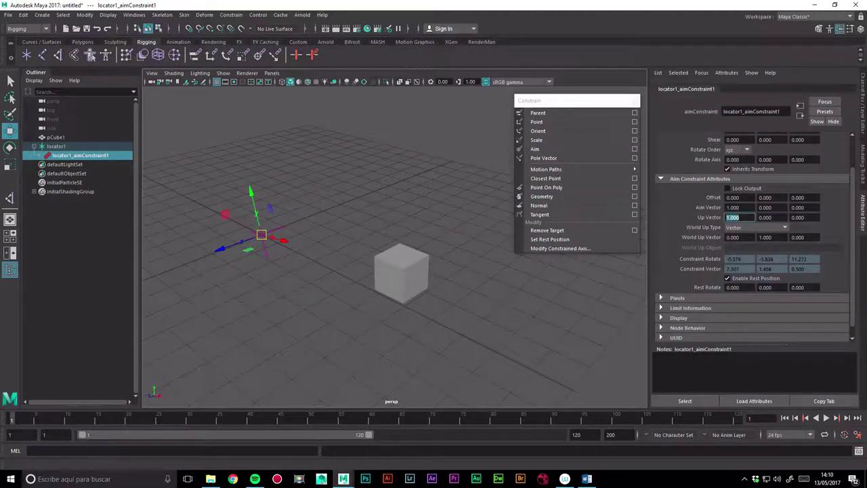
text(0.000)
click(802, 217)
text(1)
key(Return)
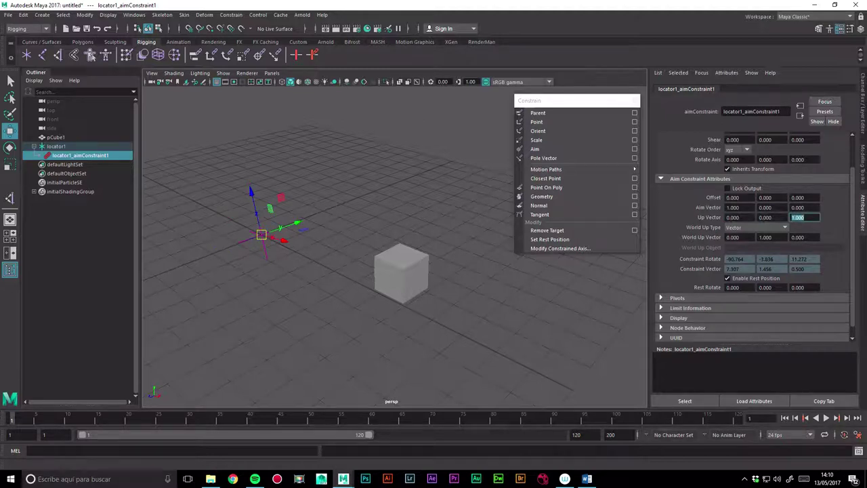
click(733, 216)
click(803, 217)
text(0)
key(Return)
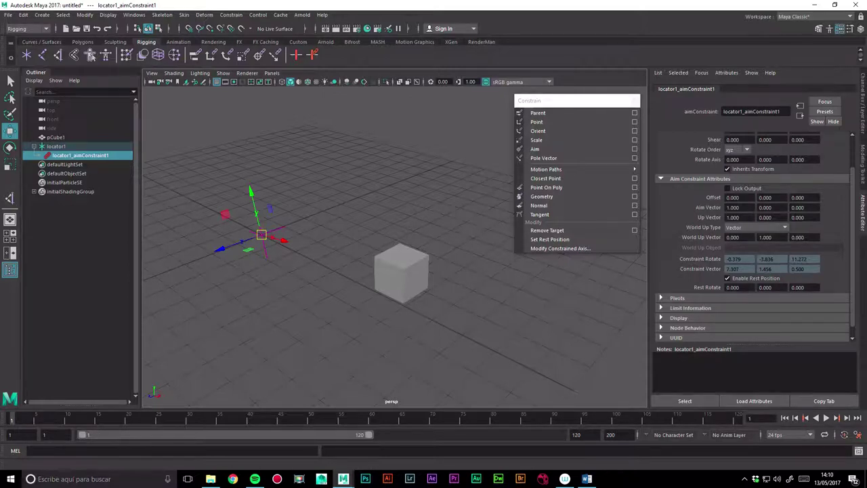
Keep Up Vector X at 1 and set Up Vector Z to 1
click(737, 207)
click(733, 216)
key(Return)
click(797, 217)
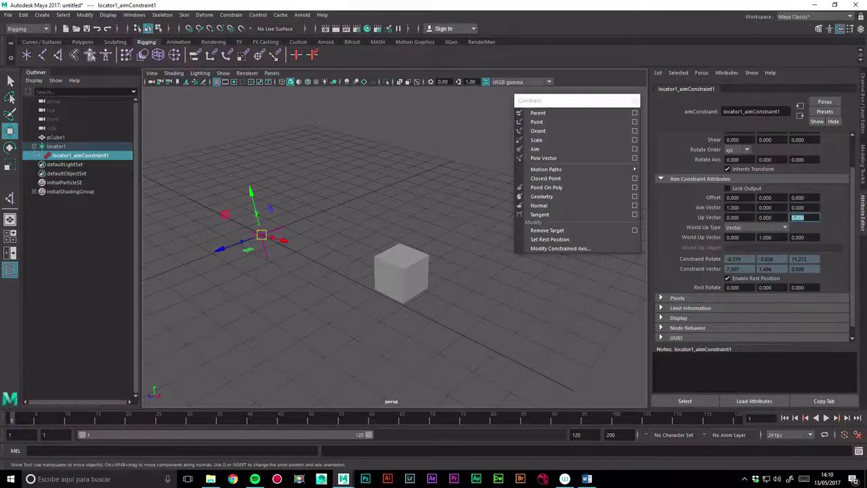
text(1)
key(Return)
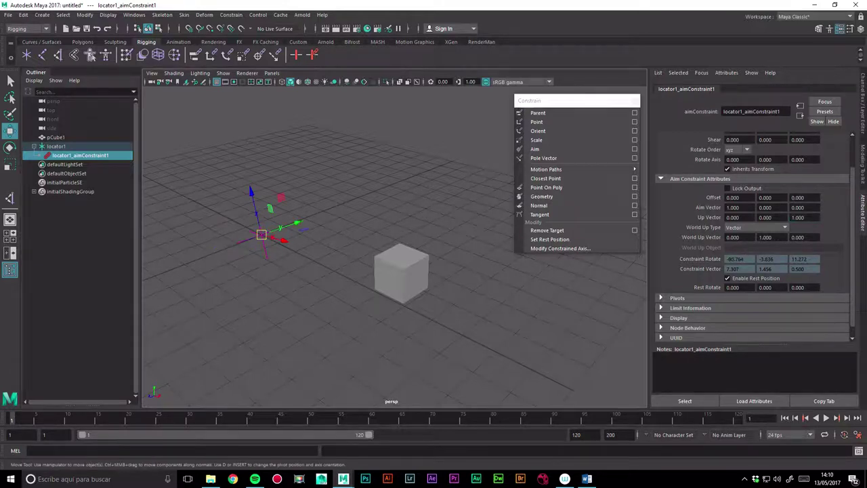
Move the cube slightly, then set the aim constraint's Aim Vector X to 0
click(401, 270)
mouse_move(401, 271)
mouse_down()
mouse_move(351, 214)
mouse_move(413, 273)
mouse_up()
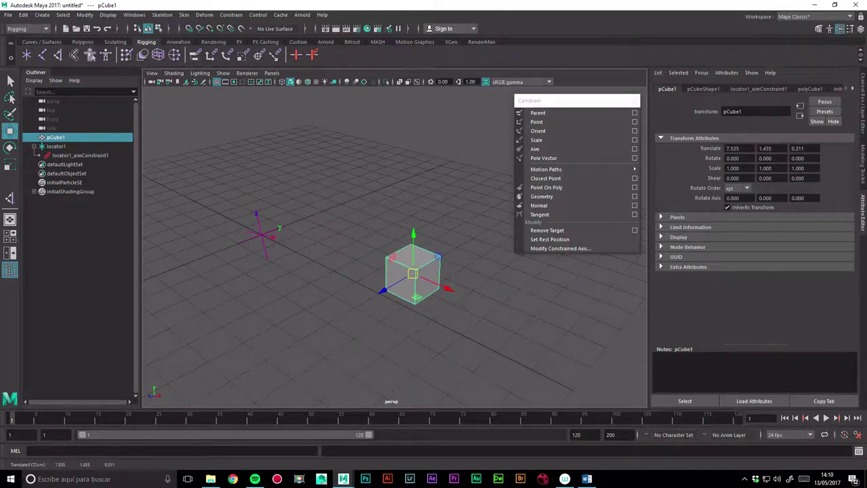
click(79, 155)
click(733, 208)
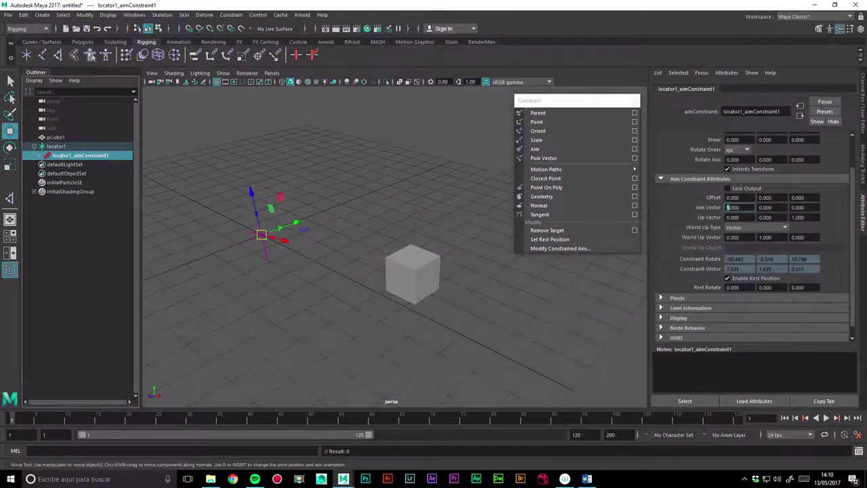
text(1.000)
click(805, 216)
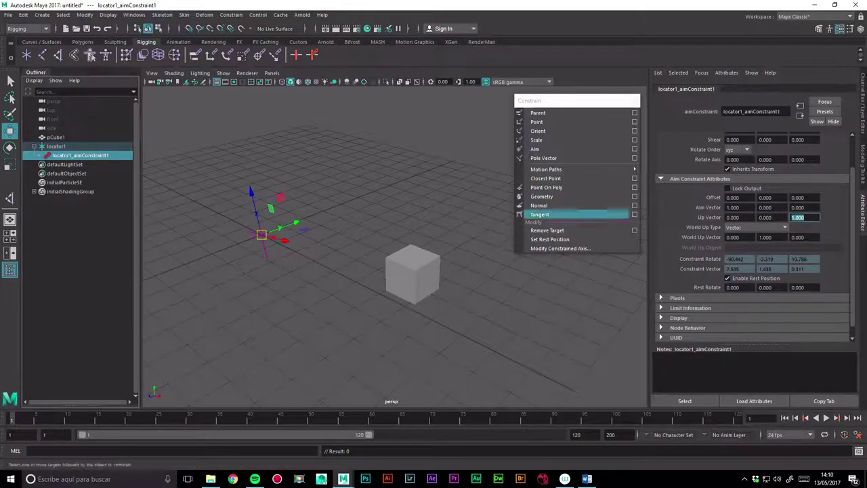
click(732, 208)
text(0)
key(Return)
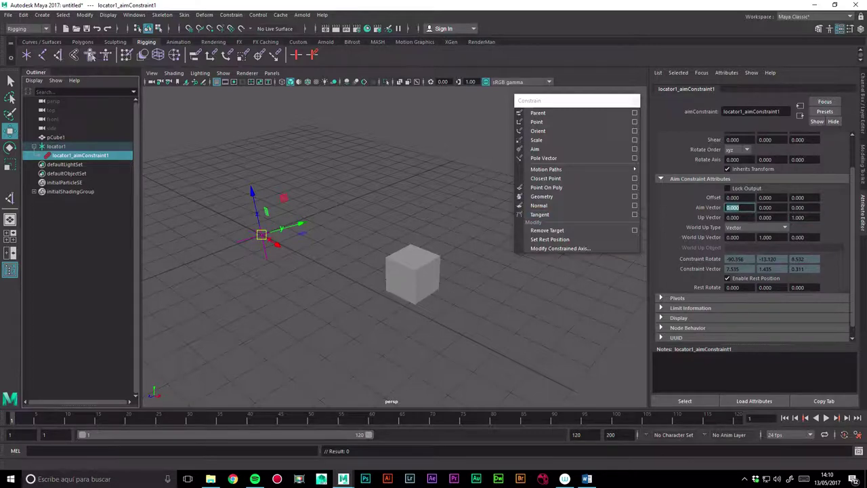
Set Aim Vector Y to 1, Up Vector X to 1 and Up Vector Z to 0
key(Tab)
text(1)
key(Return)
key(Tab)
key(Tab)
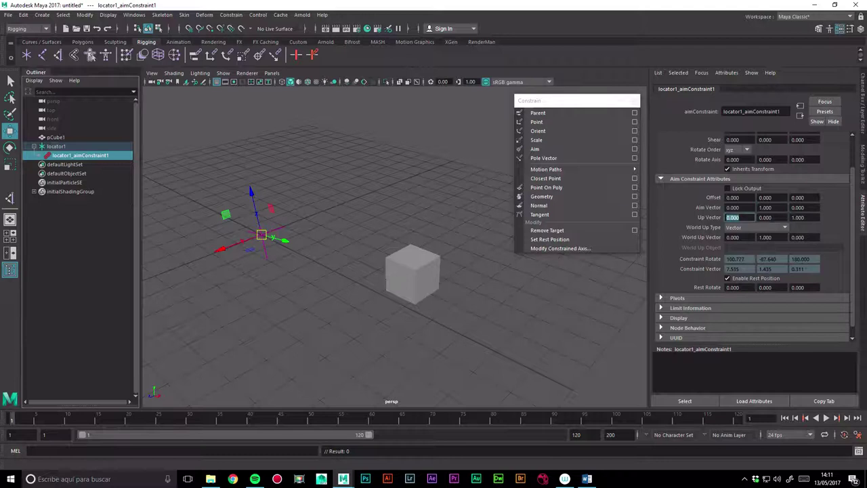
text(1)
key(Return)
key(Tab)
key(Tab)
text(0)
key(Return)
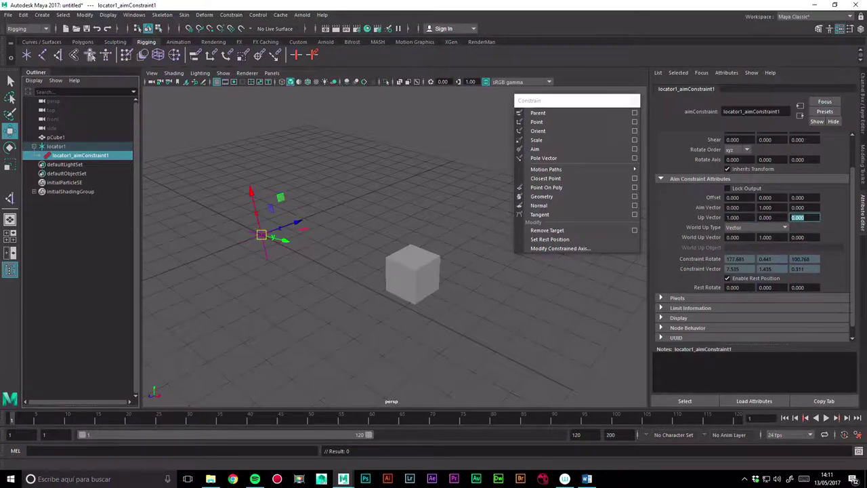
Test a small leftward cube move, then undo it
click(413, 272)
mouse_move(413, 274)
mouse_down()
mouse_move(329, 329)
mouse_move(426, 242)
mouse_move(368, 281)
mouse_move(405, 298)
mouse_up()
key(ctrl+z)
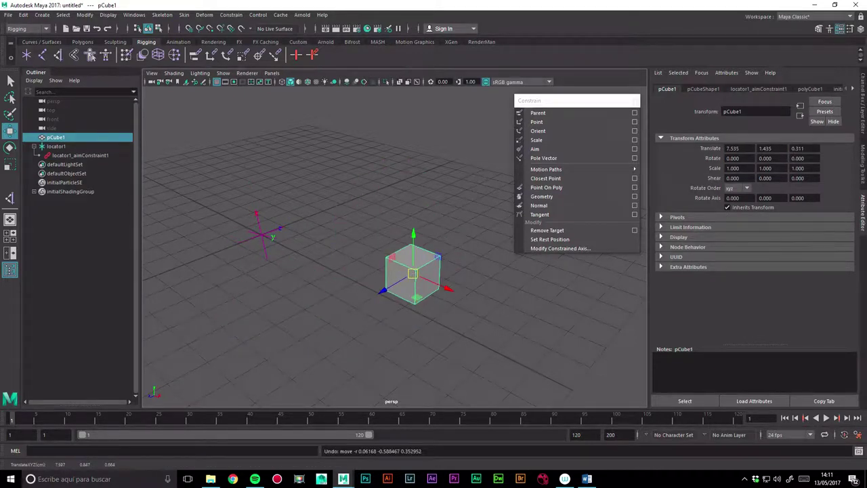
key(ctrl+z)
Restore the Aim Vector to 1, 0, 0 and the Up Vector to 0, 1, 0
click(80, 155)
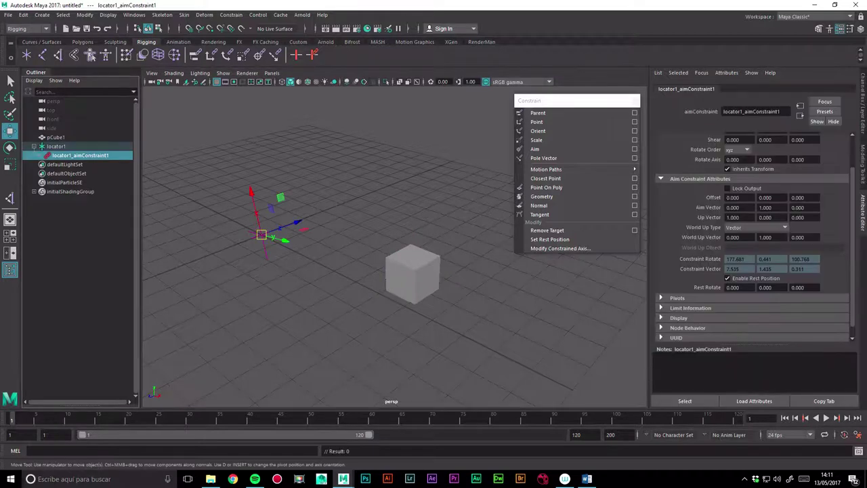
click(769, 207)
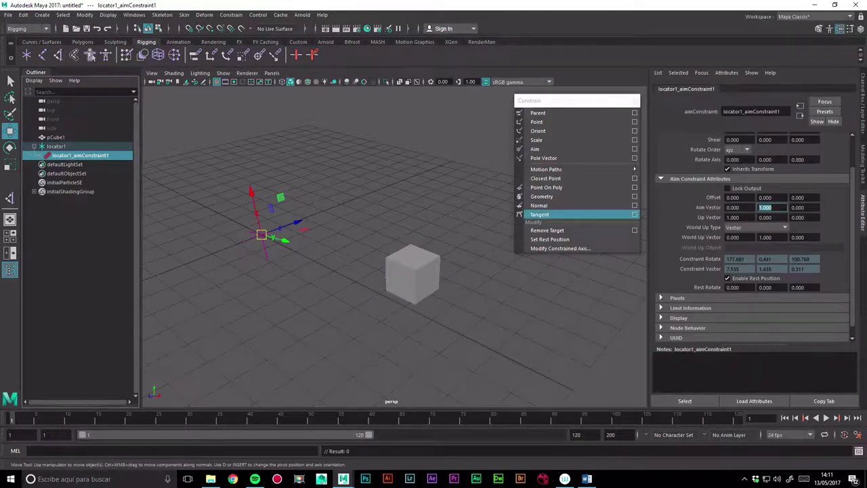
text(10)
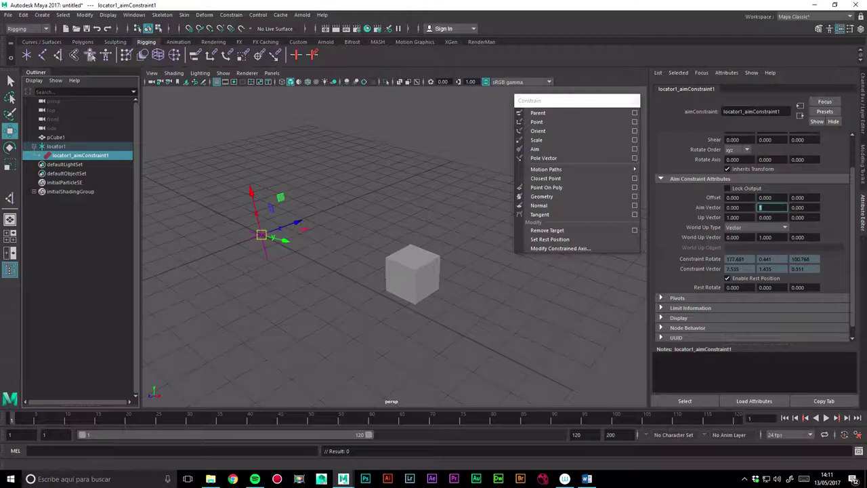
key(shift+Tab)
text(1)
key(Return)
click(732, 217)
text(0)
key(Tab)
text(1)
key(Return)
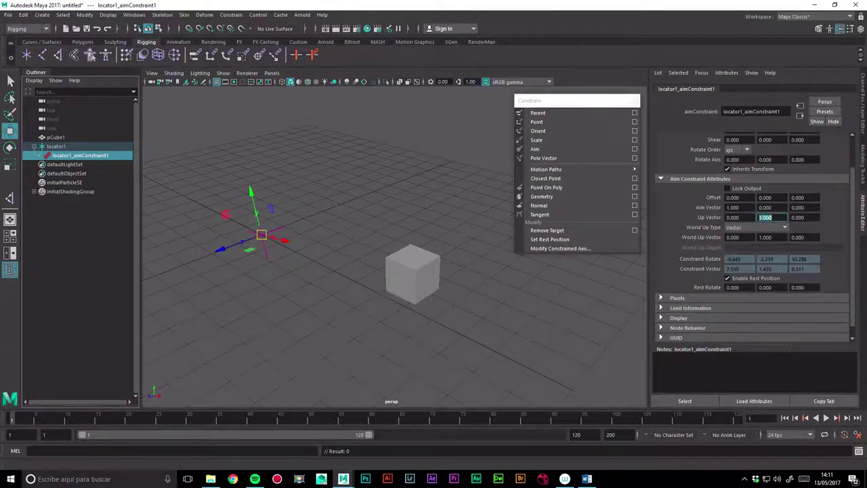
Create a polygon sphere, raise it to about Translate Y 5.4, and reselect the aim constraint
click(755, 227)
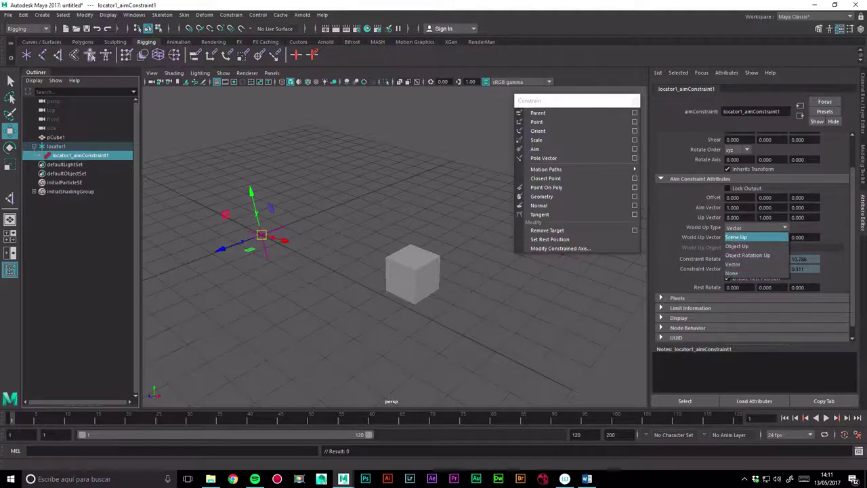
key(Escape)
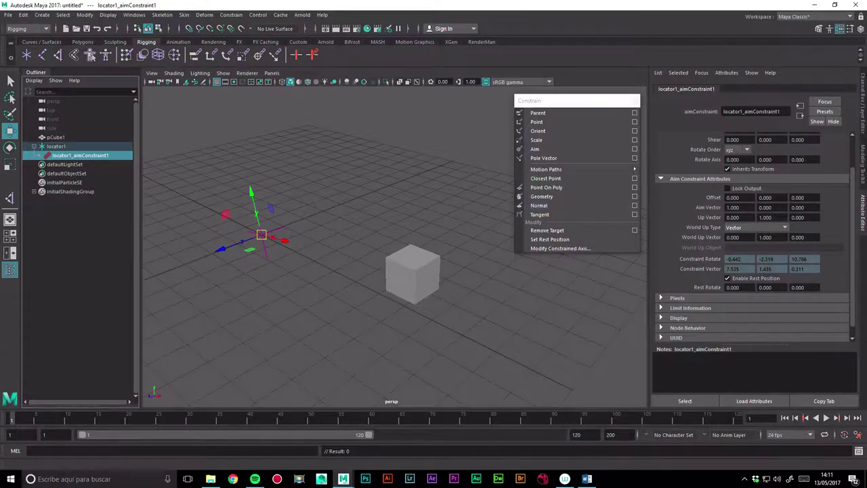
click(42, 14)
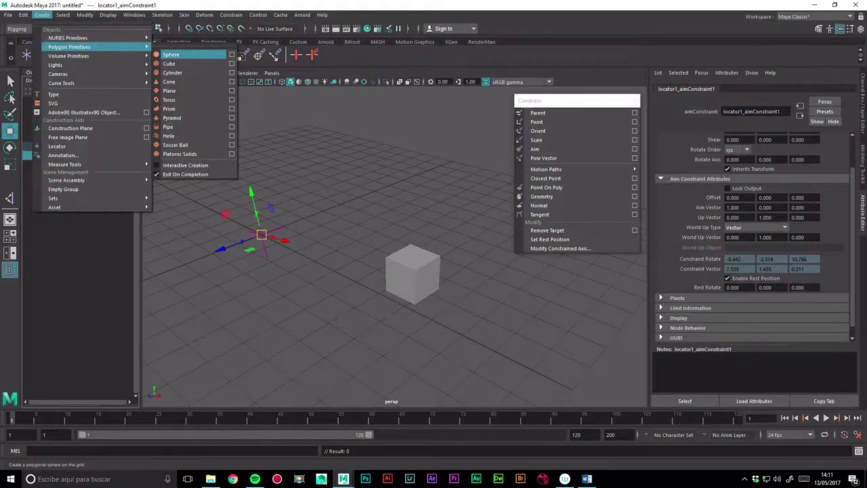
click(171, 54)
drag(256, 194, 237, 51)
alt+drag(392, 203, 406, 254)
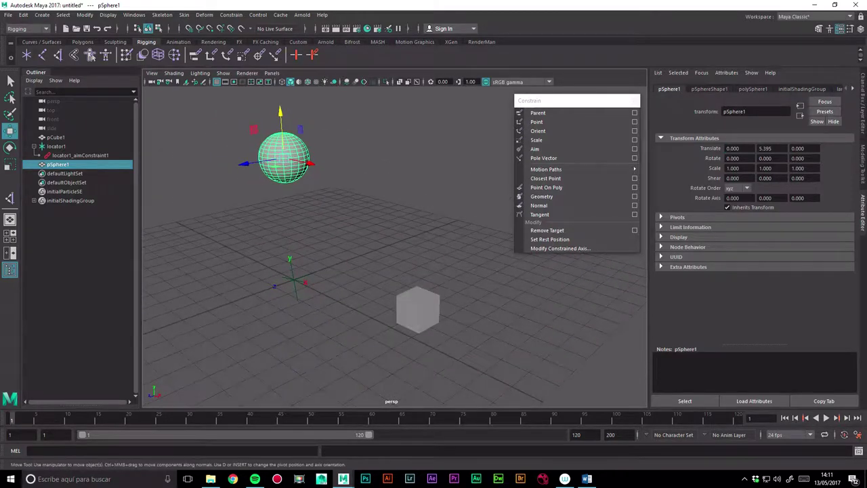
click(80, 155)
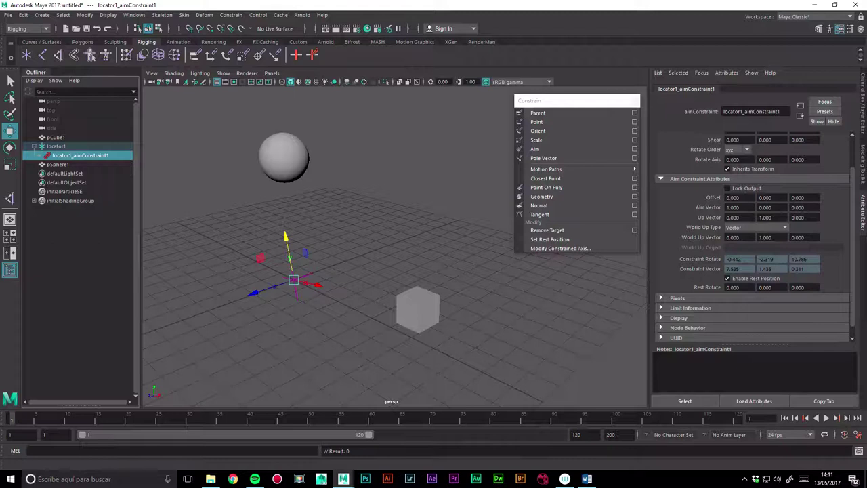
Set World Up Type to Object Up with pSphere1 pasted as World Up Object, then move the cube to test
click(755, 227)
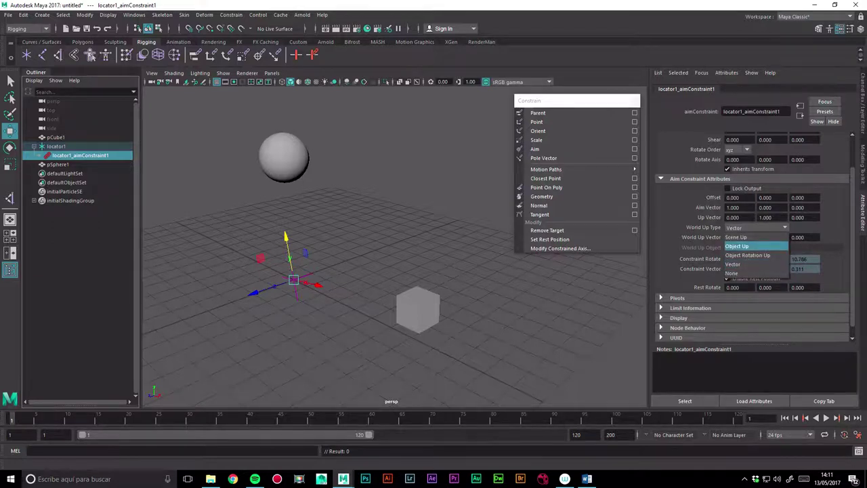
click(737, 246)
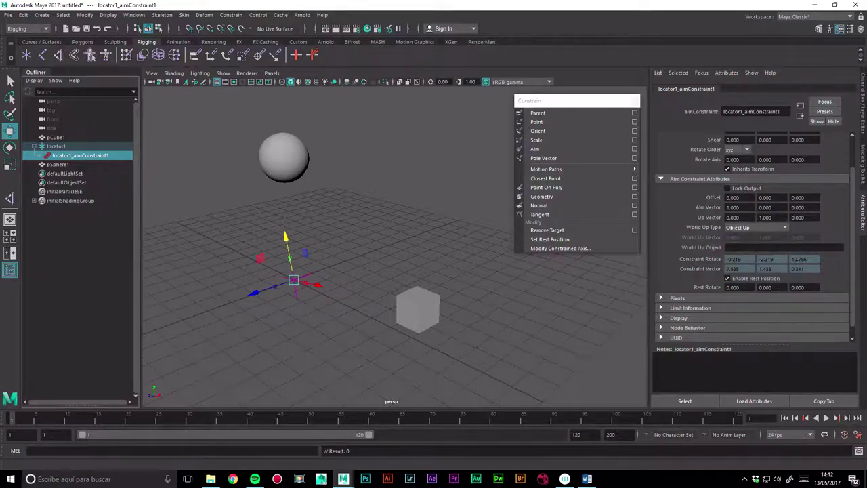
click(783, 247)
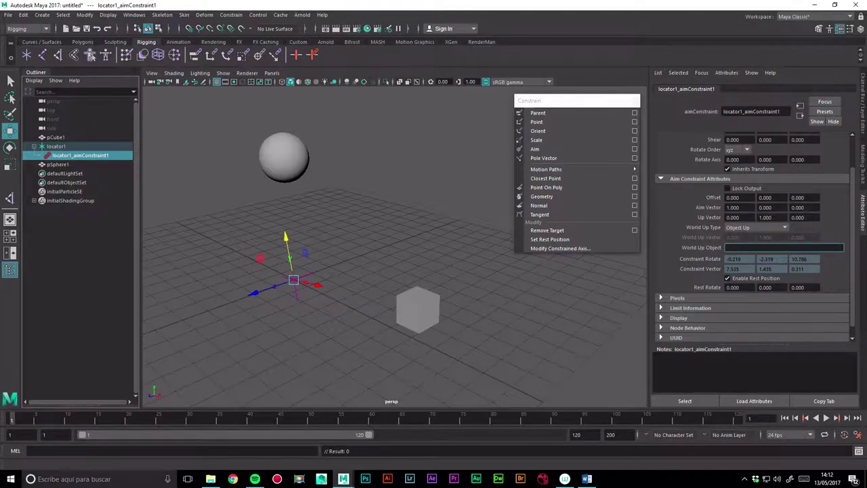
double_click(59, 165)
key(ctrl+c)
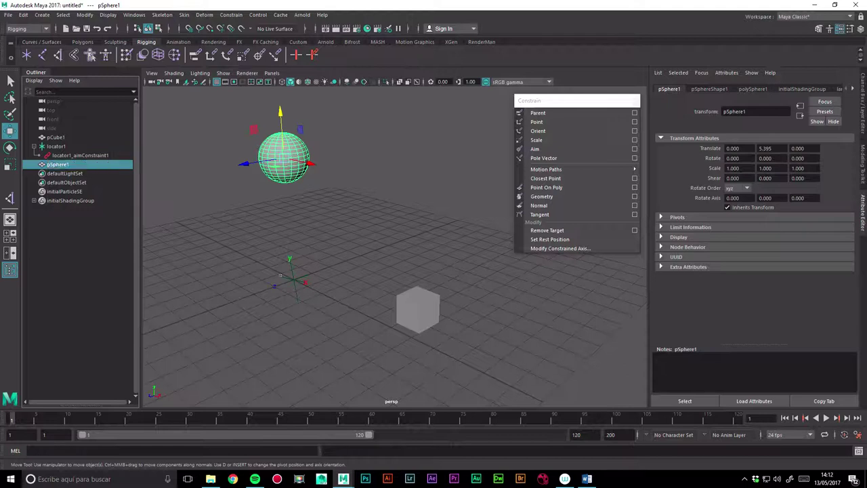
click(55, 146)
click(80, 155)
click(783, 247)
key(ctrl+v)
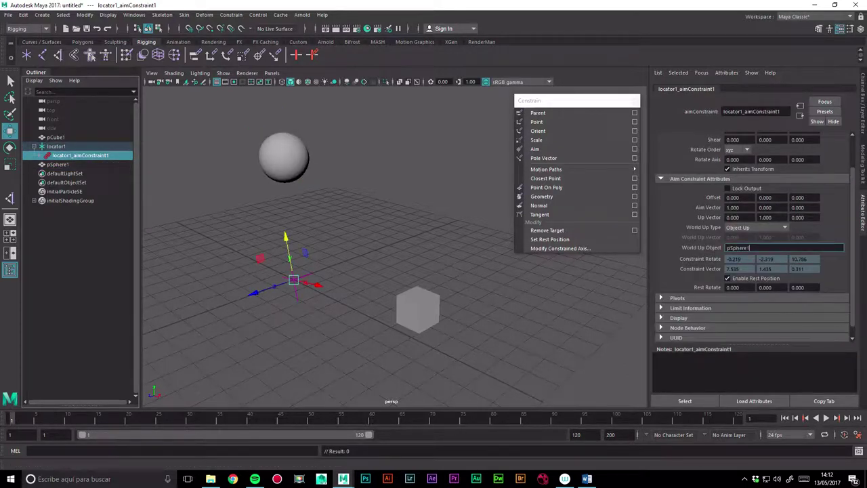
key(Return)
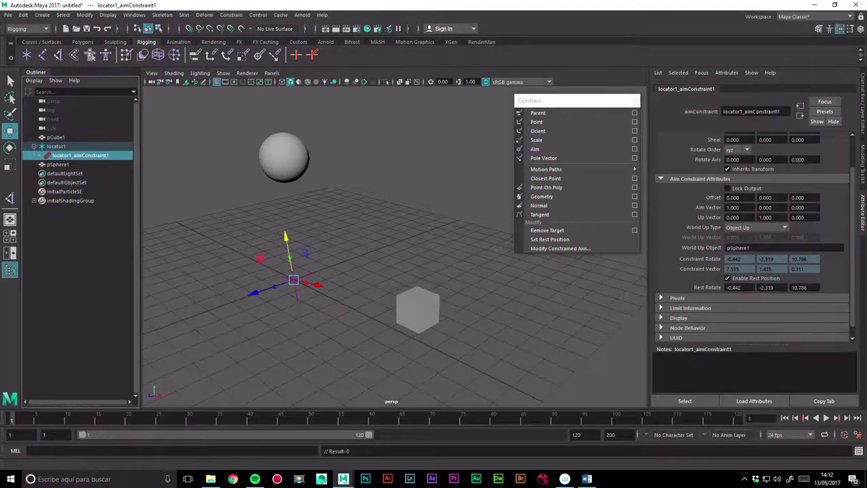
click(418, 308)
mouse_move(418, 309)
mouse_down()
mouse_move(356, 330)
mouse_move(441, 300)
mouse_move(411, 329)
mouse_move(404, 321)
mouse_move(415, 310)
mouse_up()
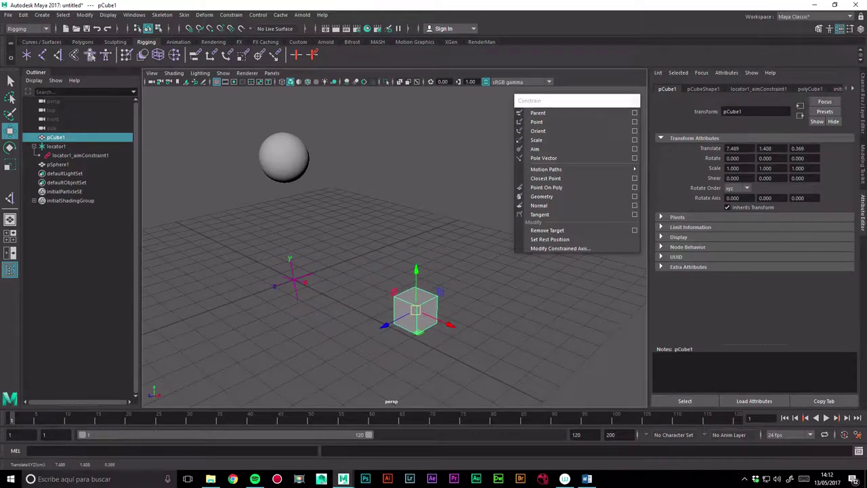
Move the sphere and cube back and forth to test how the locator's up direction follows the sphere
click(57, 164)
mouse_move(248, 163)
mouse_down()
mouse_move(345, 147)
mouse_move(139, 175)
mouse_move(254, 160)
mouse_move(178, 180)
mouse_move(313, 153)
mouse_move(151, 170)
mouse_move(277, 159)
mouse_move(223, 201)
mouse_move(193, 348)
mouse_move(210, 364)
mouse_move(352, 195)
mouse_move(391, 252)
mouse_move(264, 212)
mouse_move(260, 145)
mouse_up()
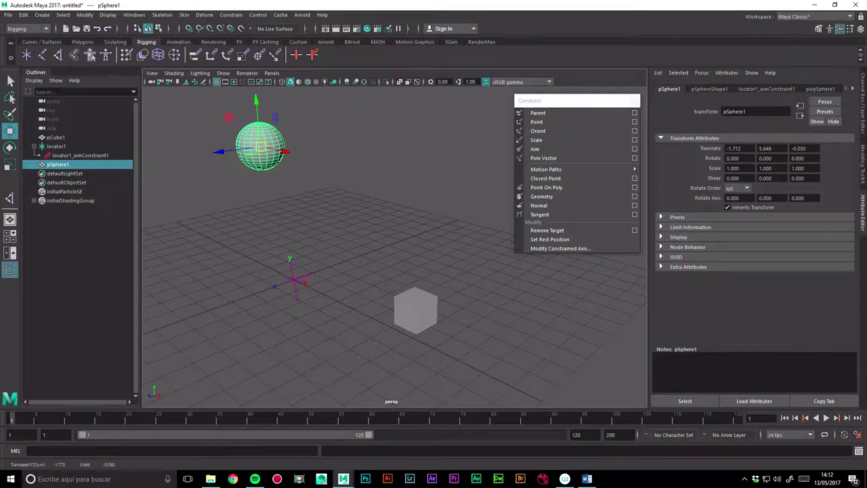
click(415, 310)
drag(415, 310, 264, 344)
click(261, 146)
mouse_move(261, 146)
mouse_down()
mouse_move(397, 143)
mouse_move(267, 149)
mouse_move(294, 149)
mouse_move(281, 150)
mouse_up()
click(264, 342)
drag(264, 342, 399, 316)
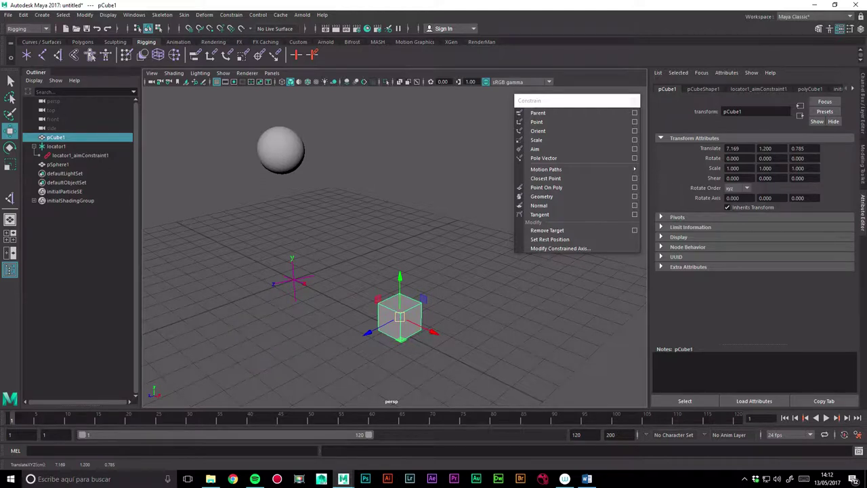
Select the sphere, show the aim constraint's attributes and list the World Up Type choices
click(281, 149)
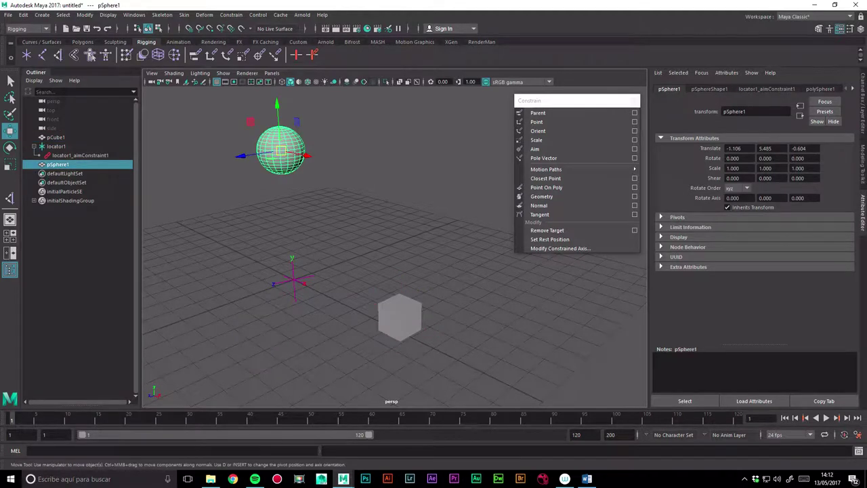
click(80, 155)
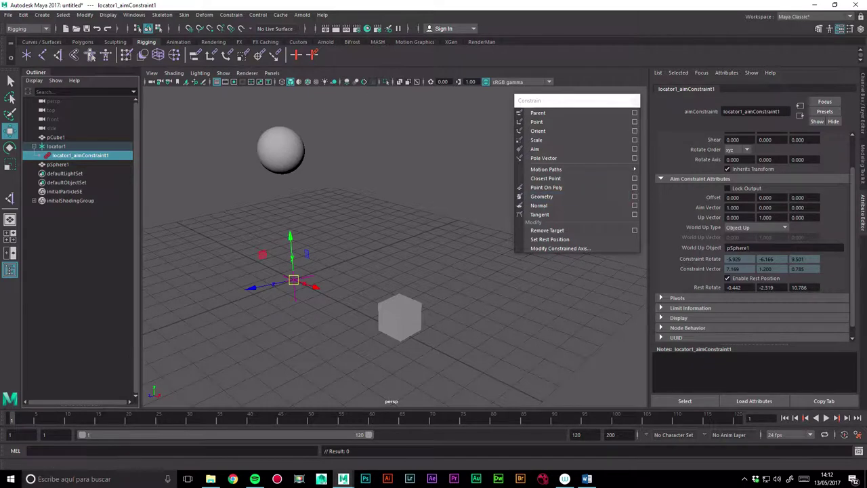
click(755, 227)
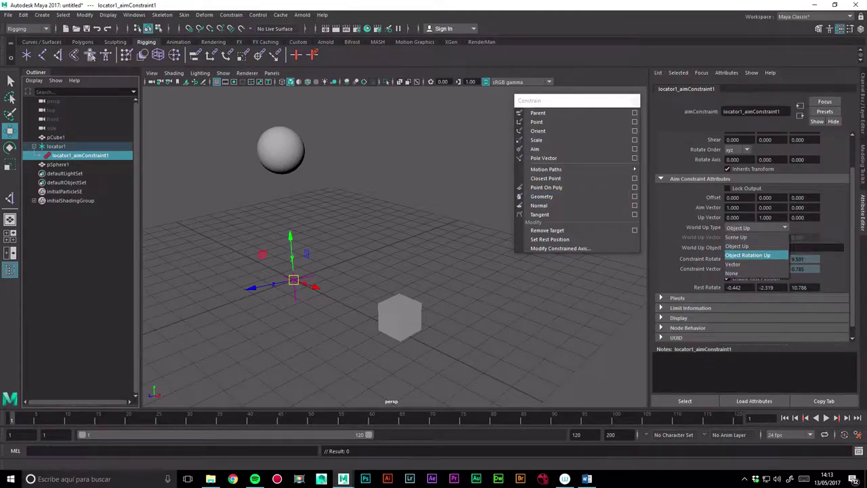
Set World Up Type to Object Rotation Up with pSphere1, then nudge the cube down to test it
click(748, 254)
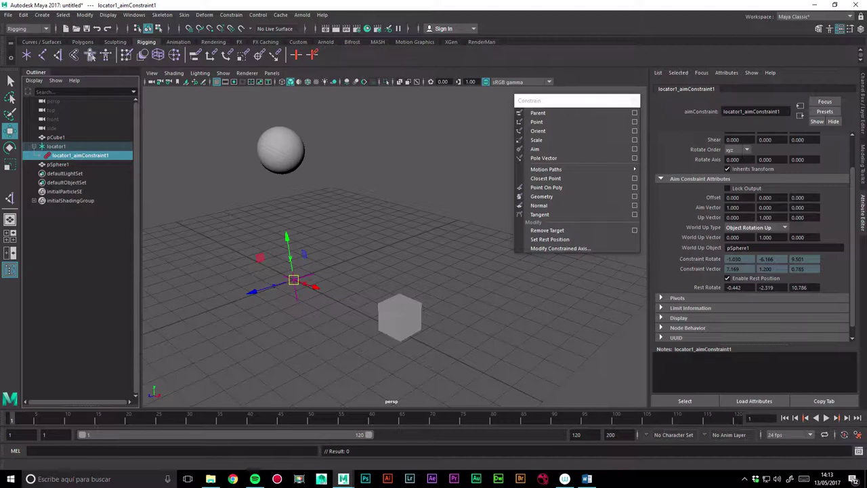
click(750, 247)
key(Return)
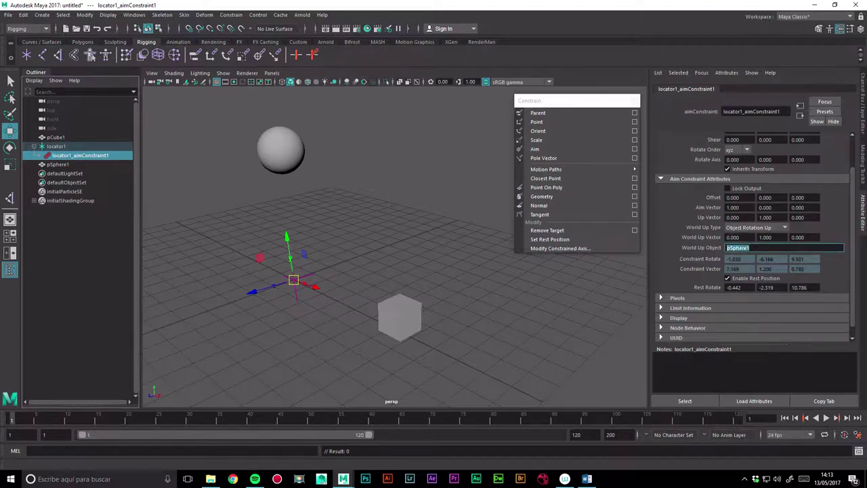
click(400, 317)
mouse_move(400, 317)
mouse_down()
mouse_move(431, 306)
mouse_move(231, 238)
mouse_move(323, 169)
mouse_move(431, 198)
mouse_move(404, 303)
mouse_move(248, 316)
mouse_move(248, 197)
mouse_move(369, 181)
mouse_move(408, 310)
mouse_move(399, 332)
mouse_up()
Rotate pSphere1, reset it near zero, then tilt it to about -6, 25, 12 degrees
click(280, 149)
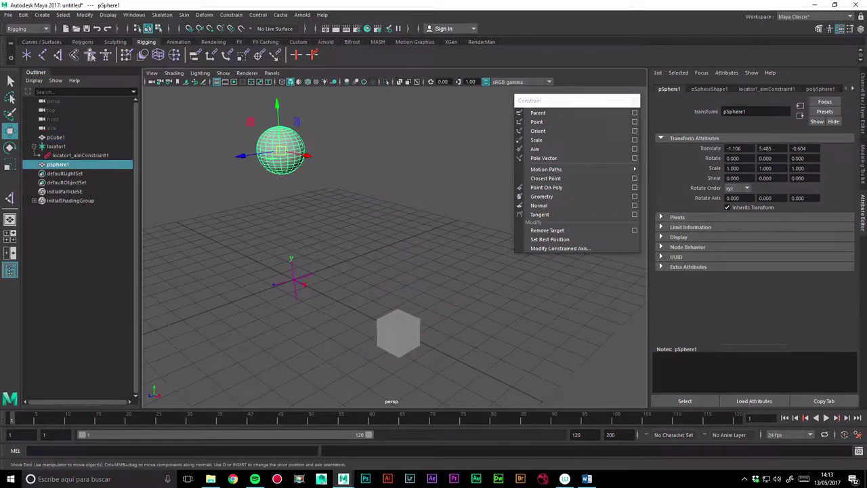
key(e)
mouse_move(274, 112)
mouse_down()
mouse_move(245, 169)
mouse_move(290, 108)
mouse_move(271, 155)
mouse_move(468, 324)
mouse_up()
click(11, 130)
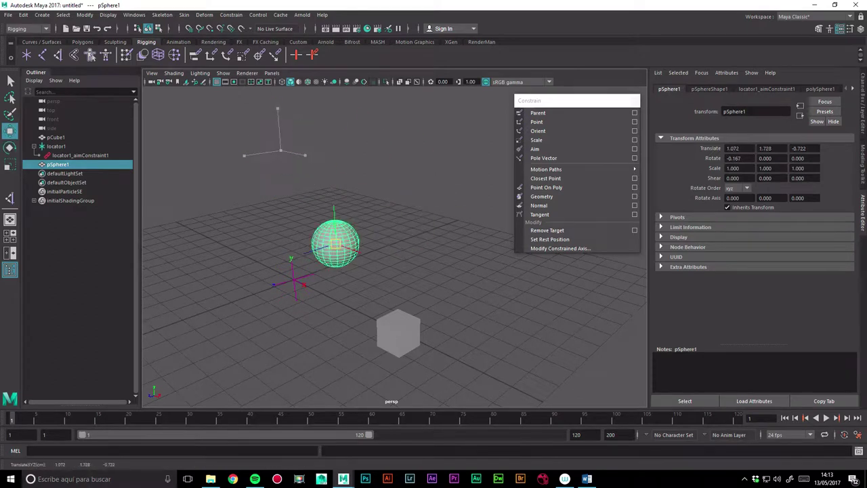
key(e)
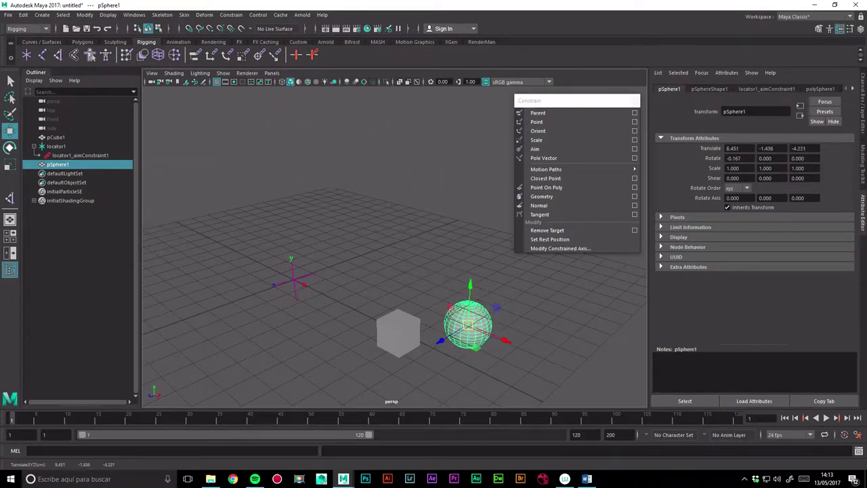
mouse_move(478, 290)
mouse_down()
mouse_move(471, 325)
mouse_move(506, 326)
mouse_move(465, 358)
mouse_move(474, 352)
mouse_up()
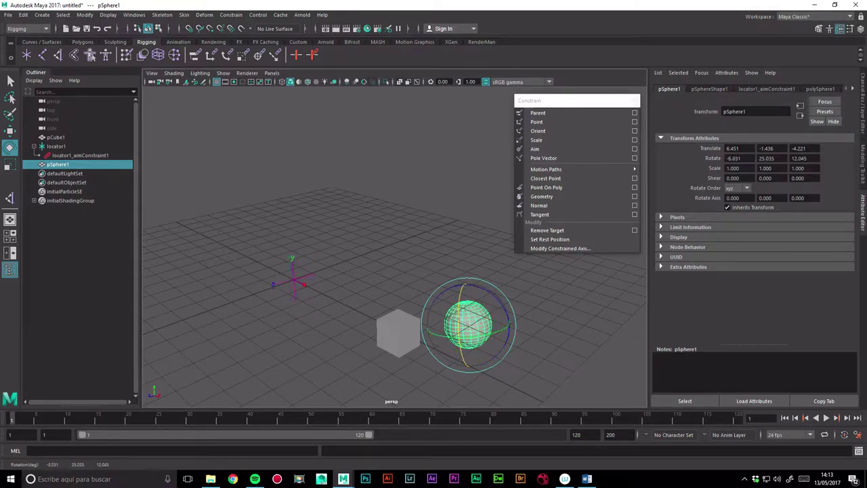
Select the cube, then inspect locator1's constrained rotation of 3.750, -7.405, 5.620
click(487, 203)
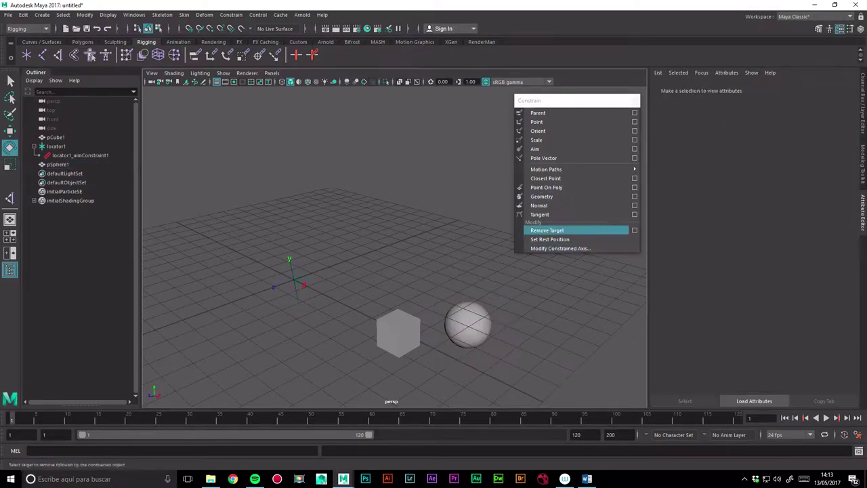
click(398, 332)
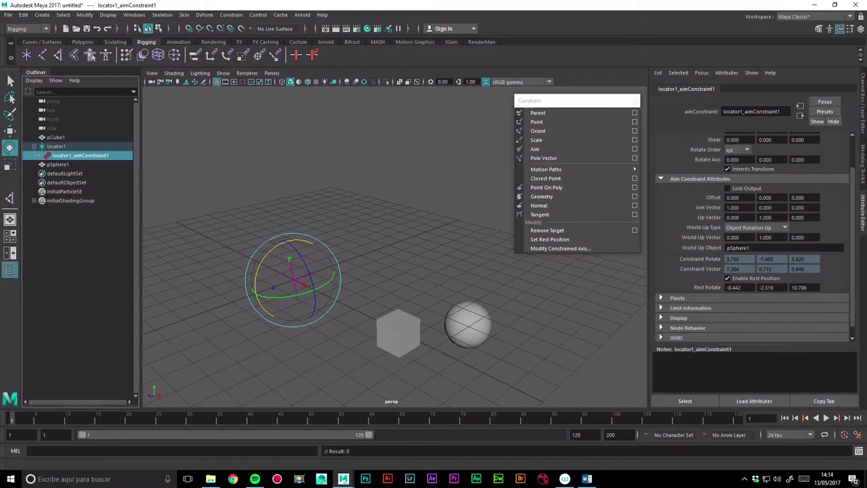
click(56, 147)
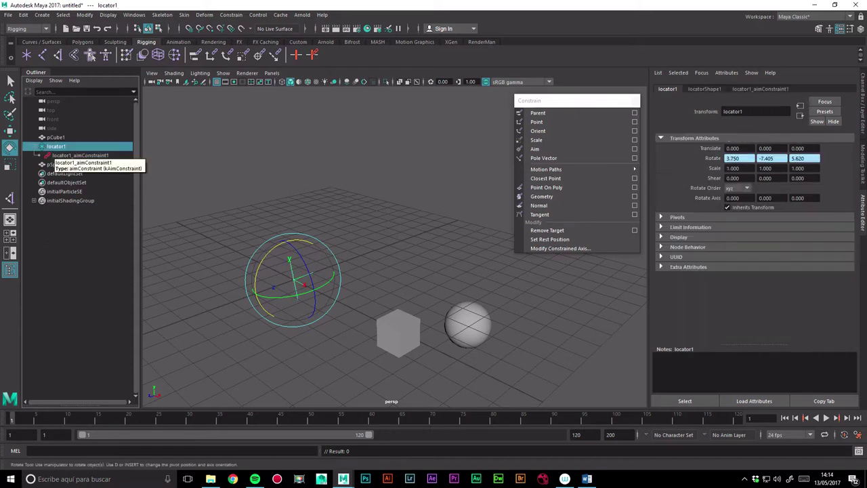